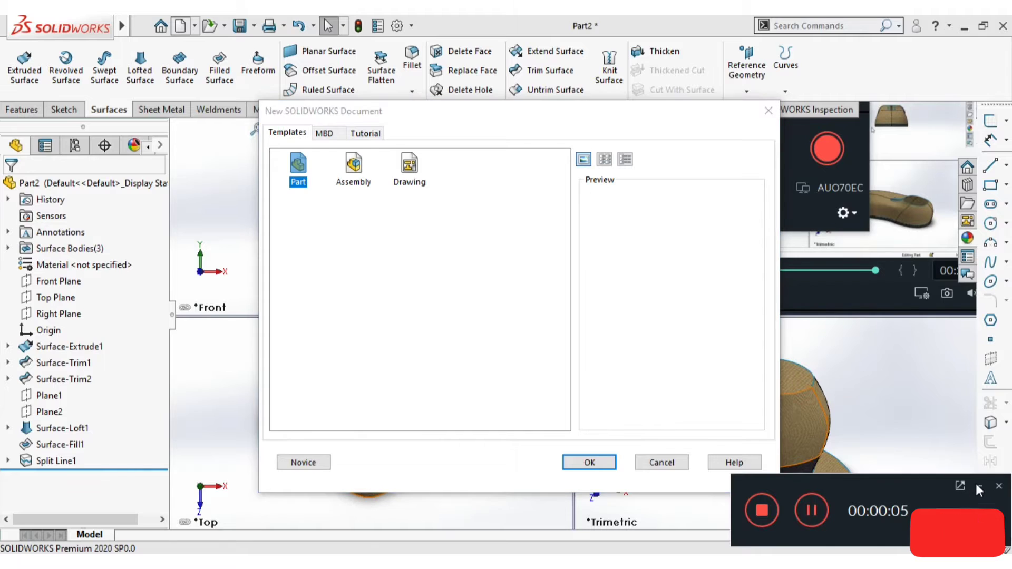
Step: Create a new part and sketch an origin-centred ellipse on the Front Plane, with a horizontal radius of about 116 mm and vertical radius of about 86 mm
key("Return")
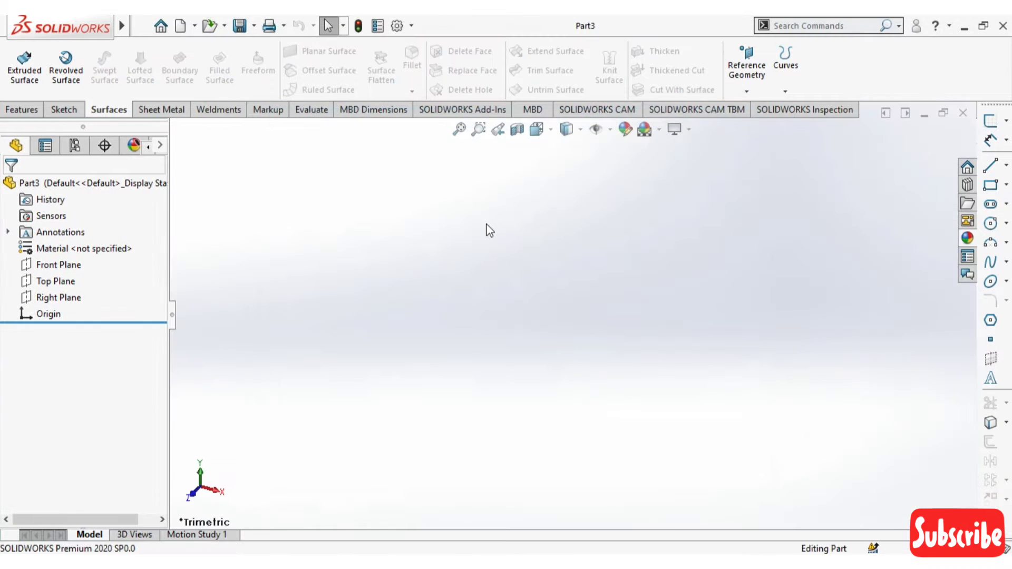
left_click(58, 265)
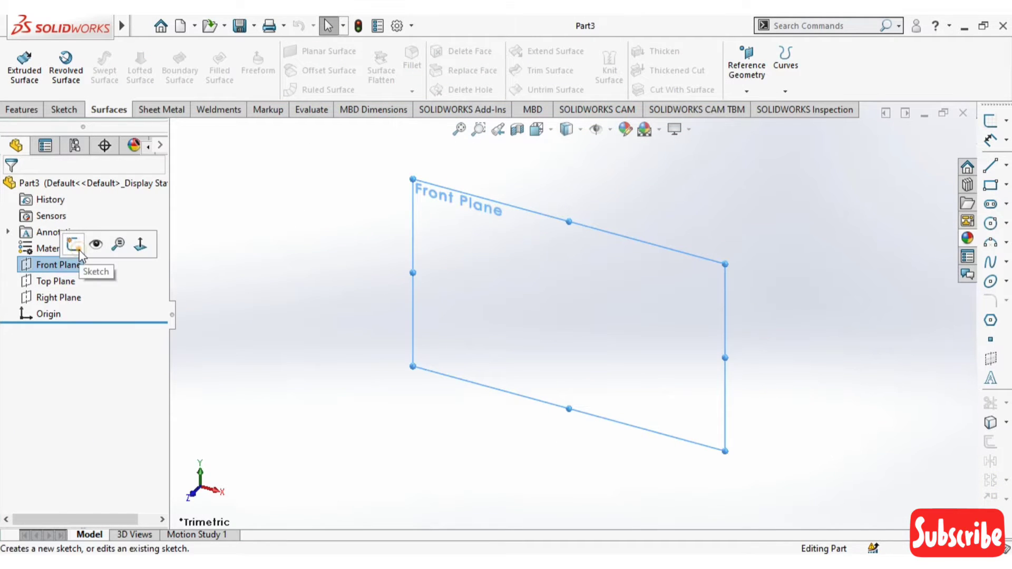
left_click(73, 244)
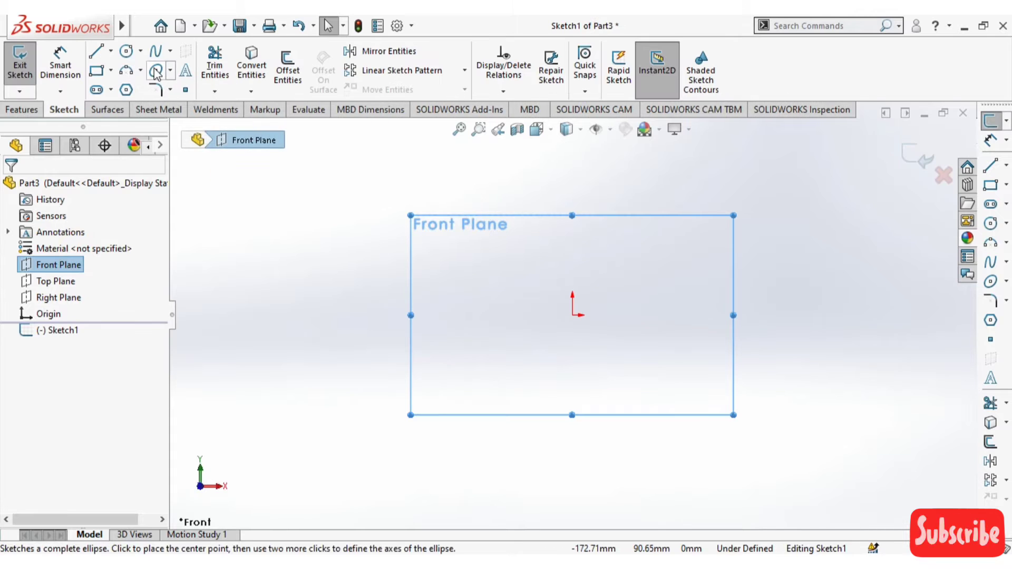
left_click(156, 71)
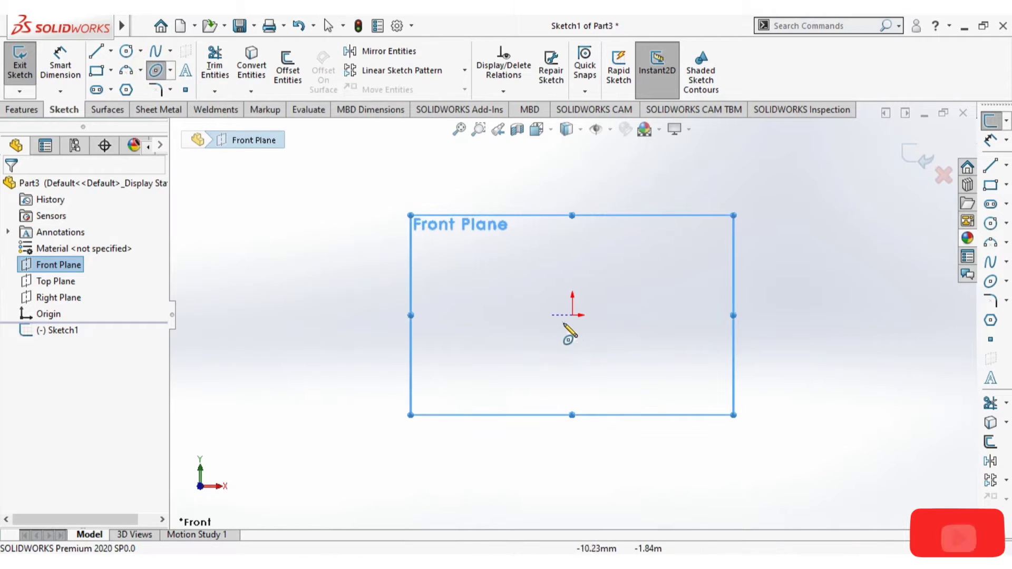
left_click(572, 315)
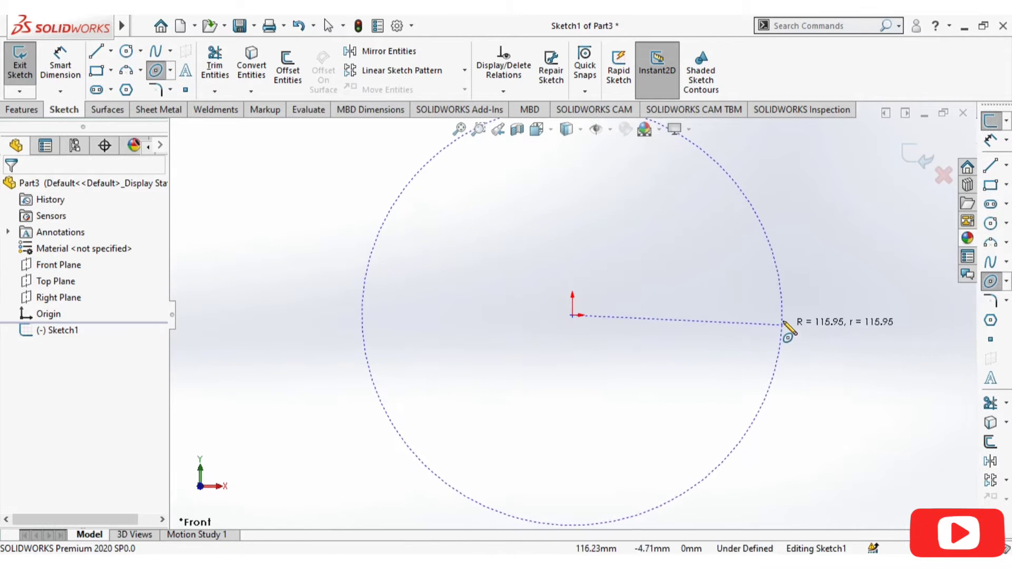
left_click(783, 316)
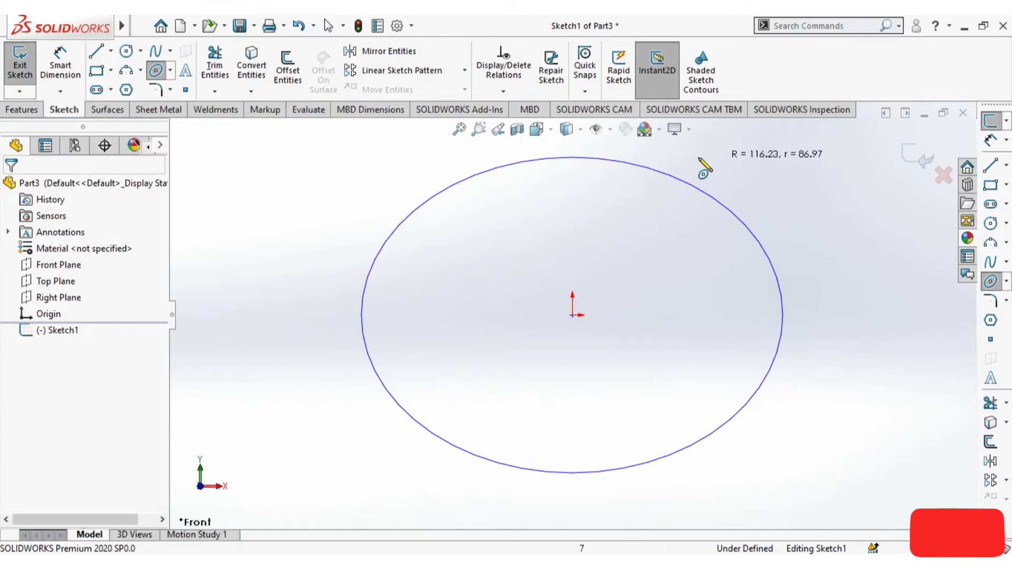
left_click(624, 169)
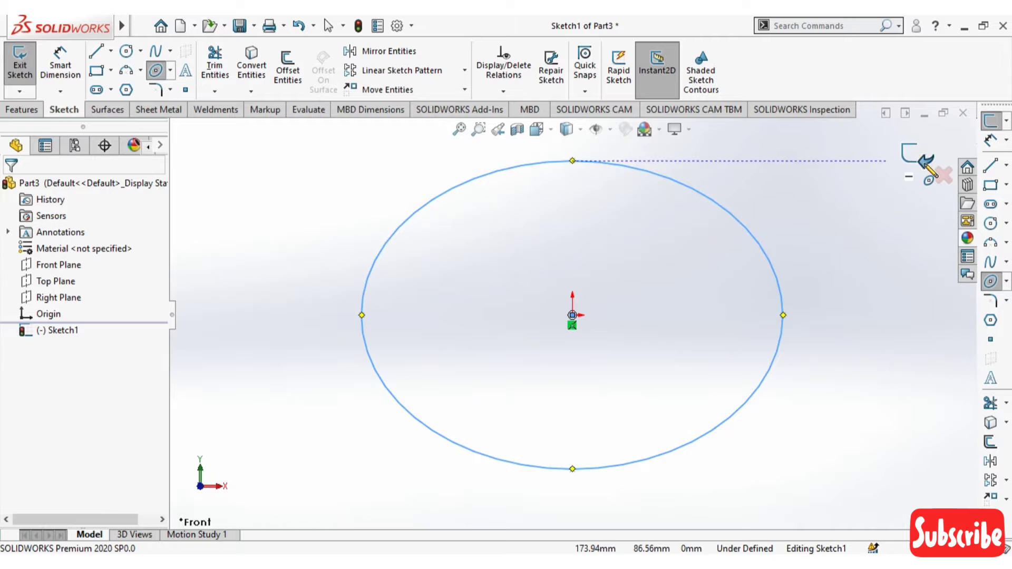
left_click(923, 165)
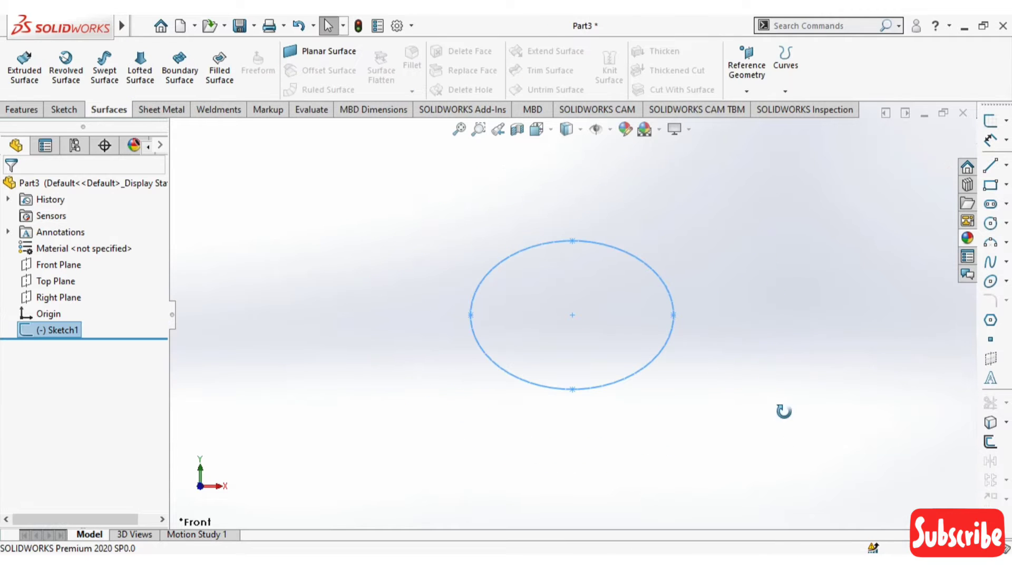
Step: Create a reference plane parallel to the Front Plane at an offset distance of 140 mm
middle_click_drag(784, 411, 778, 307)
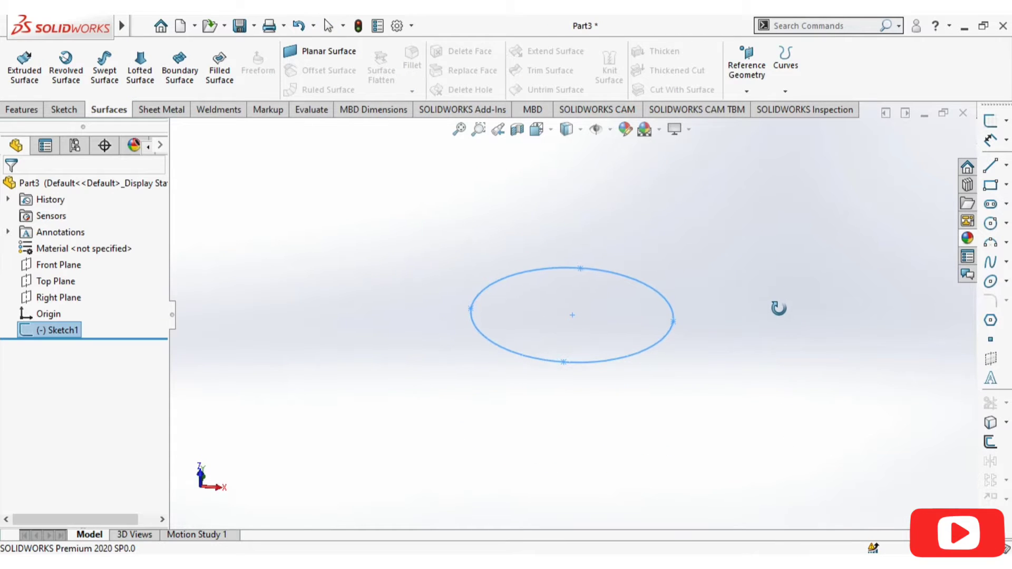
left_click(55, 265)
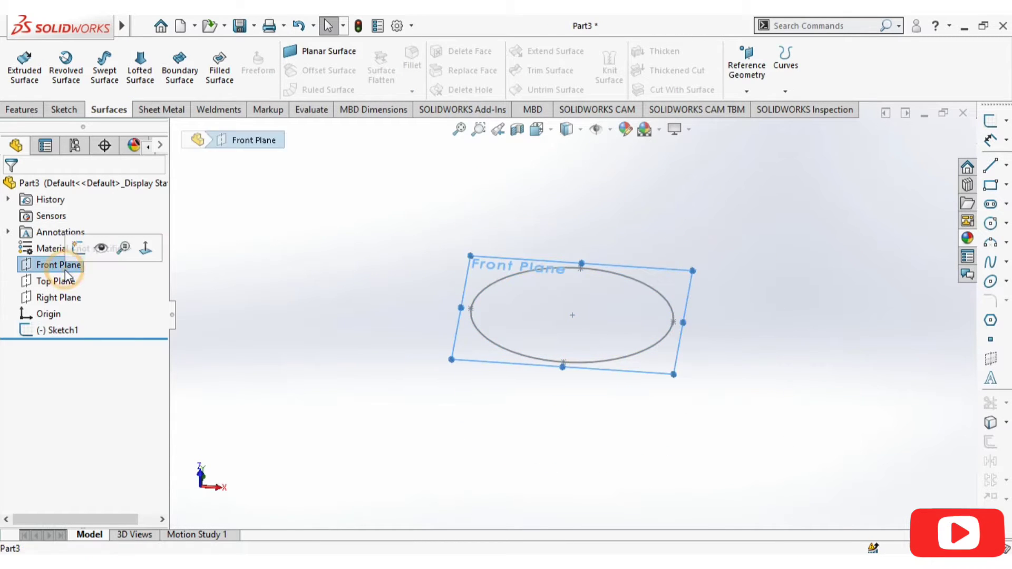
left_click(22, 109)
left_click(605, 89)
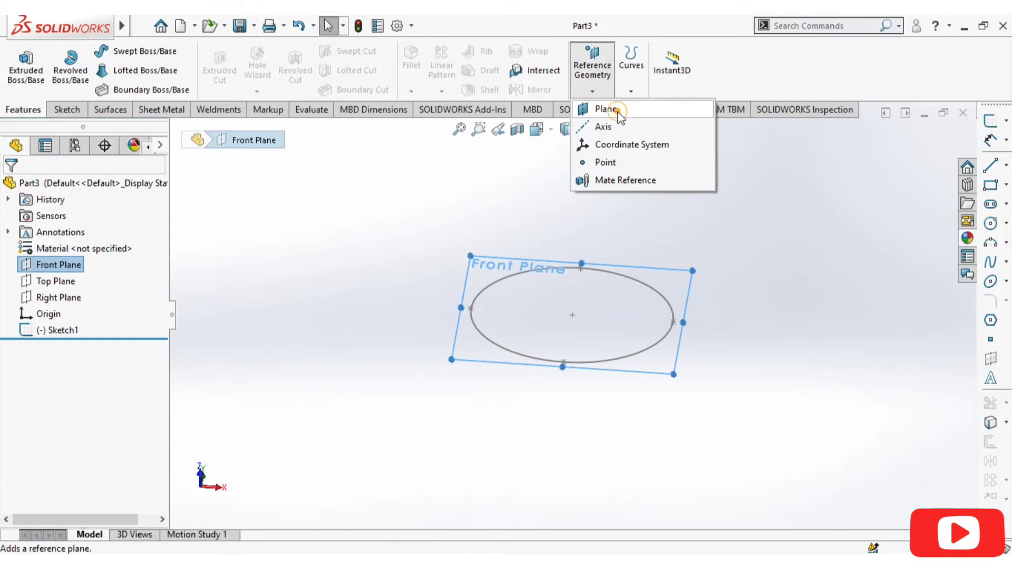
left_click(601, 106)
middle_click_drag(793, 384, 792, 285)
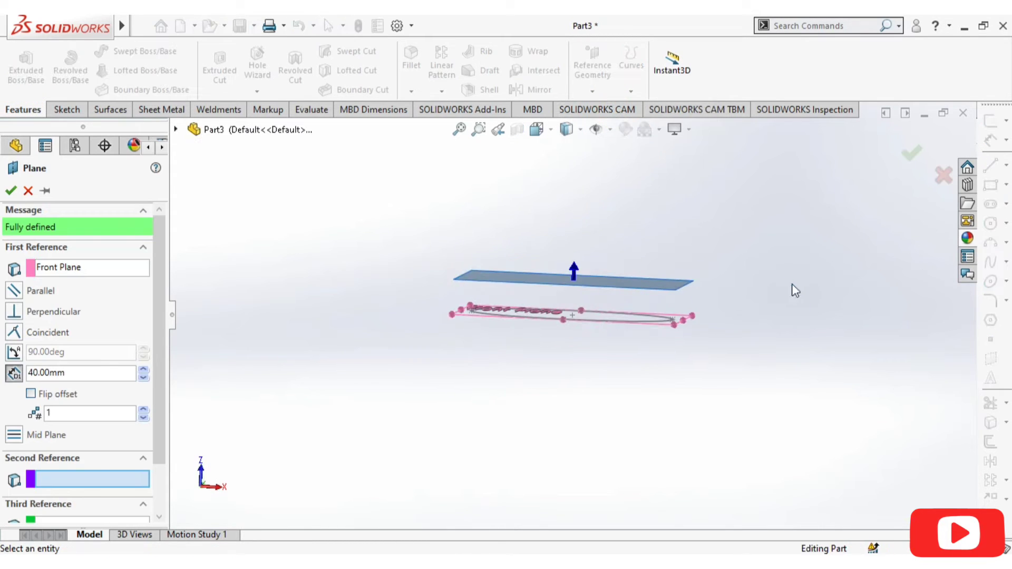
left_click(144, 369)
left_click(144, 369)
left_click(143, 370)
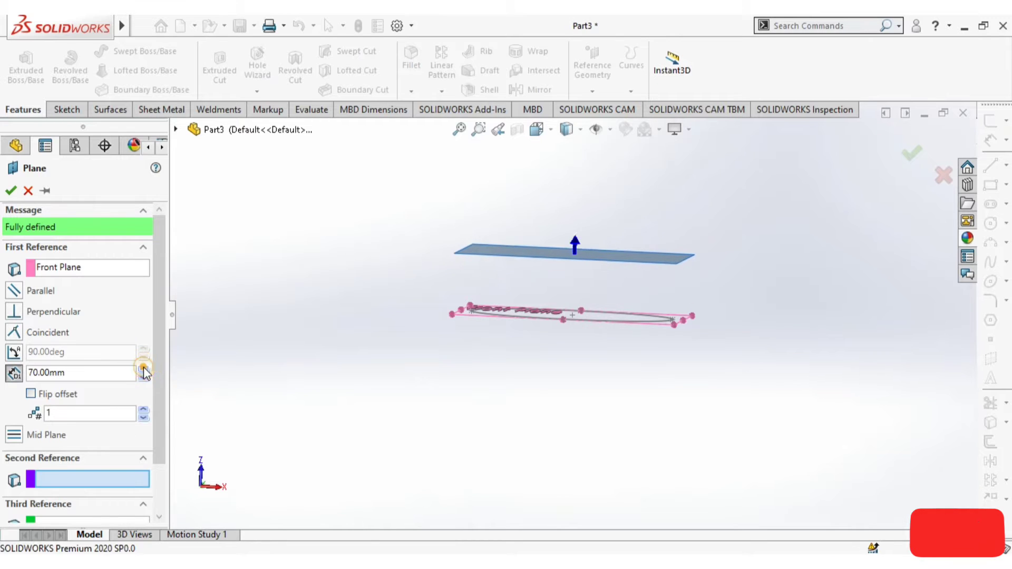
left_click(143, 369)
left_click(143, 369)
left_click(143, 370)
left_click(144, 369)
left_click(143, 369)
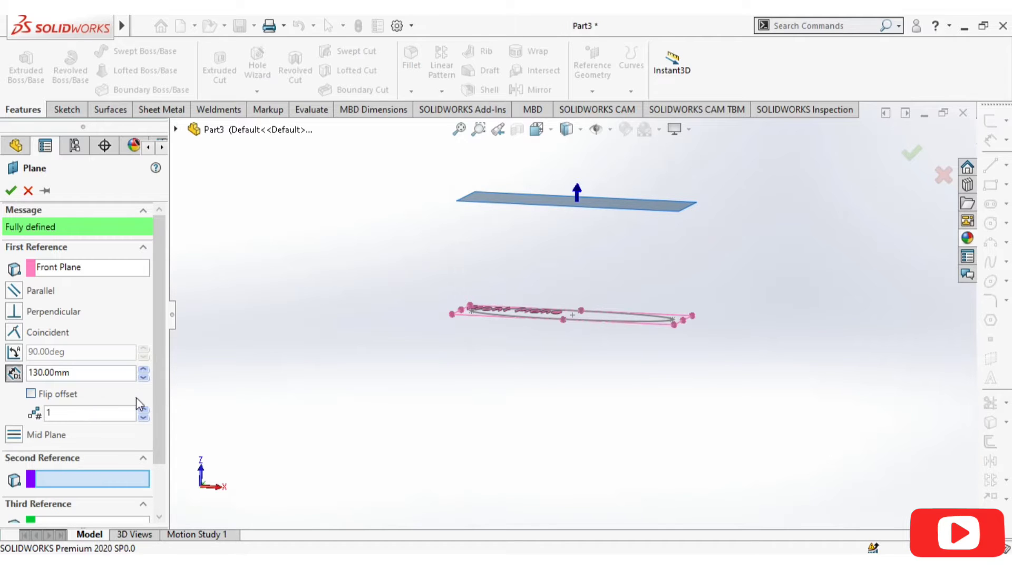
left_click(144, 369)
left_click(10, 191)
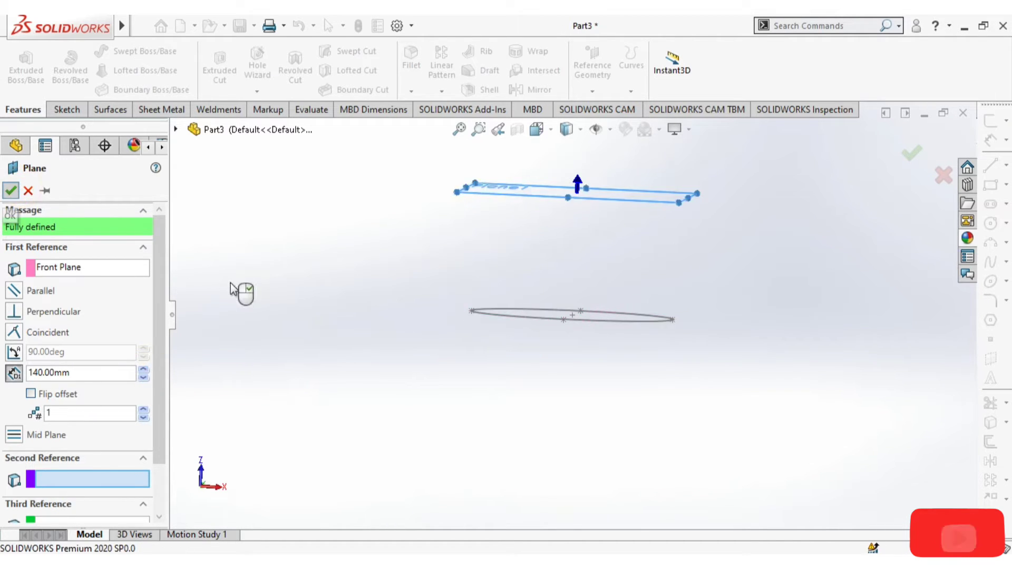
Step: Sketch a larger origin-centred ellipse on the offset plane, with a horizontal radius of about 146 mm and vertical radius of about 103 mm
middle_click_drag(293, 279, 321, 450)
right_click(550, 225)
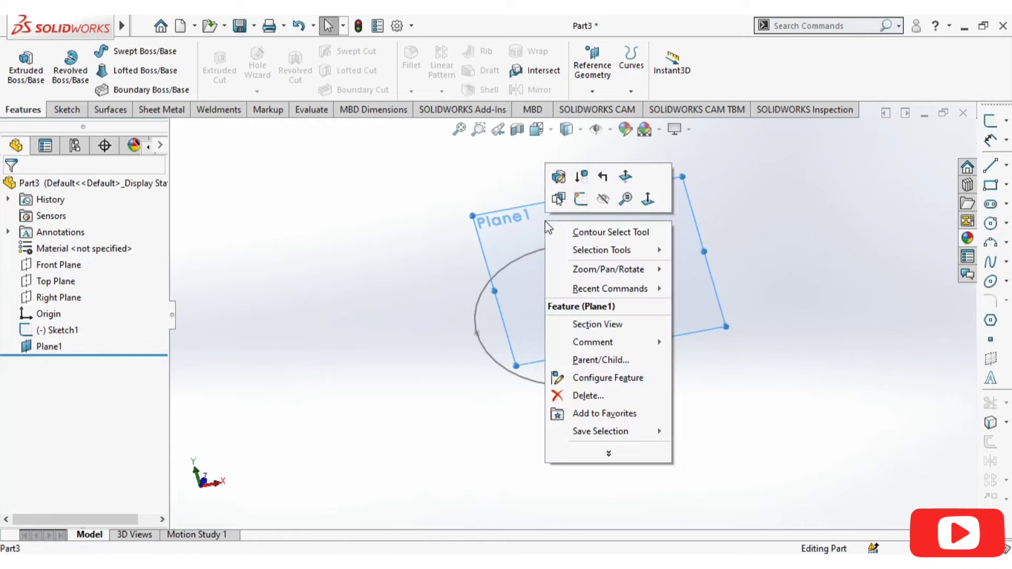
left_click(582, 199)
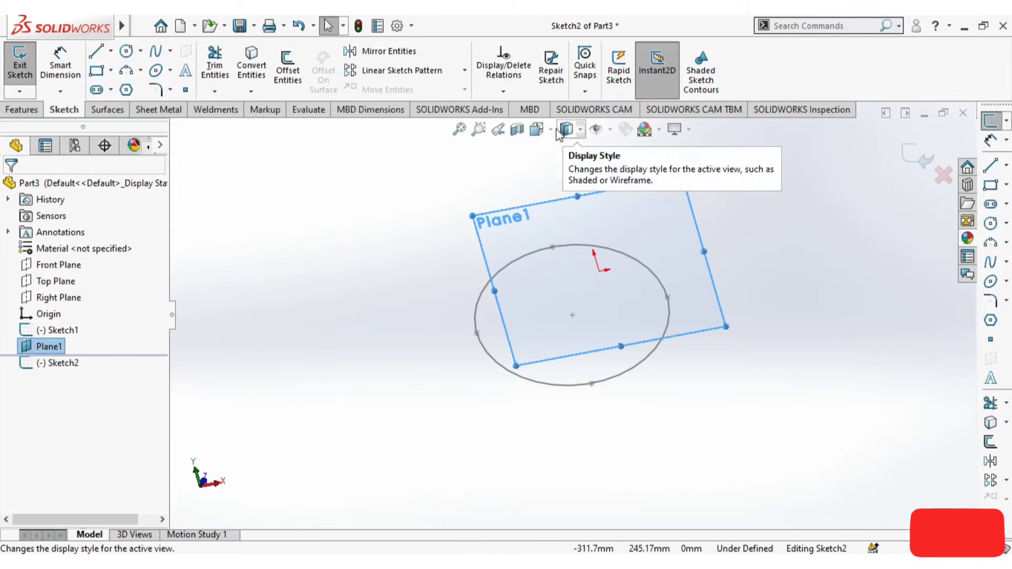
left_click(536, 129)
left_click(621, 213)
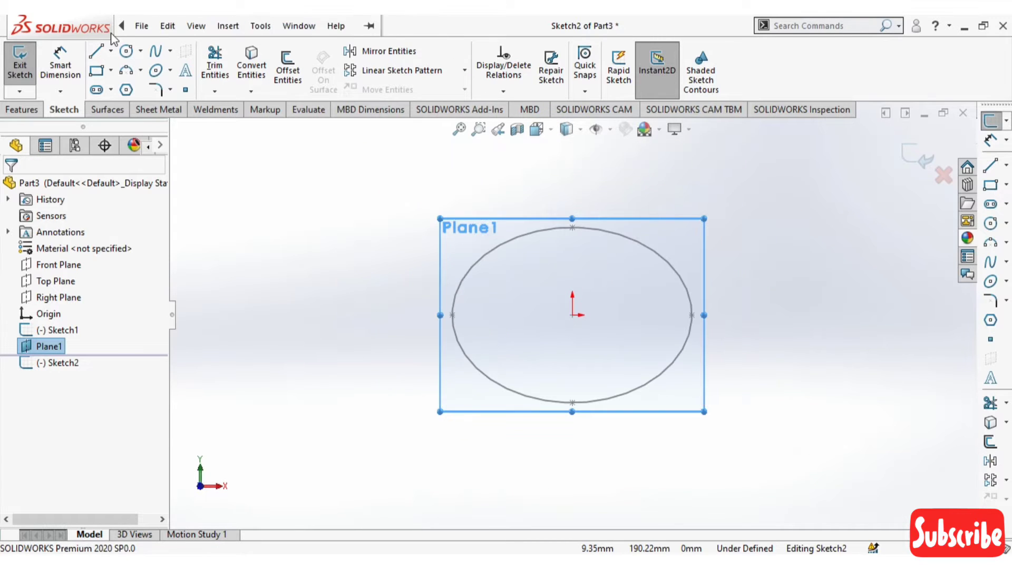
left_click(156, 71)
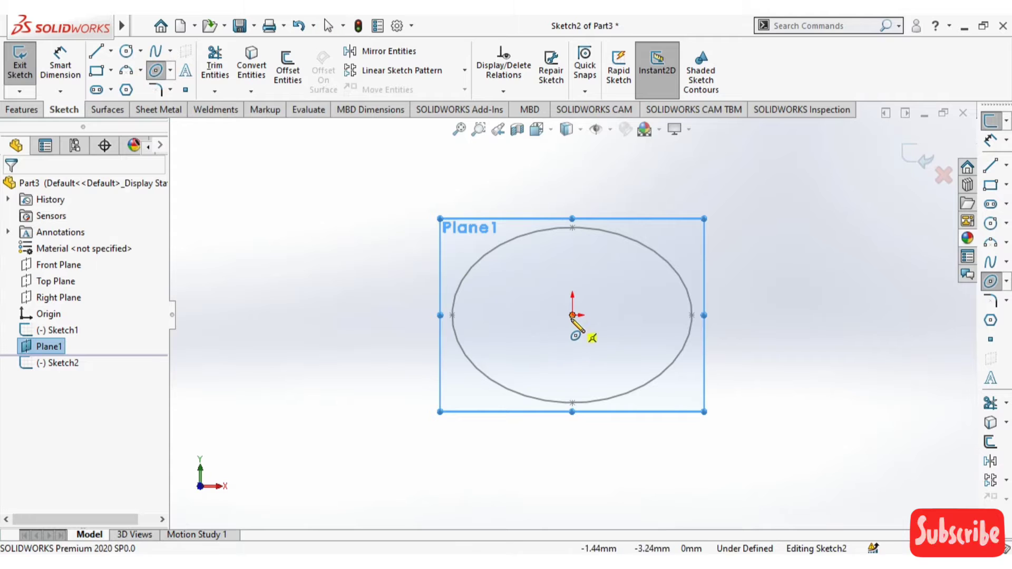
left_click(574, 316)
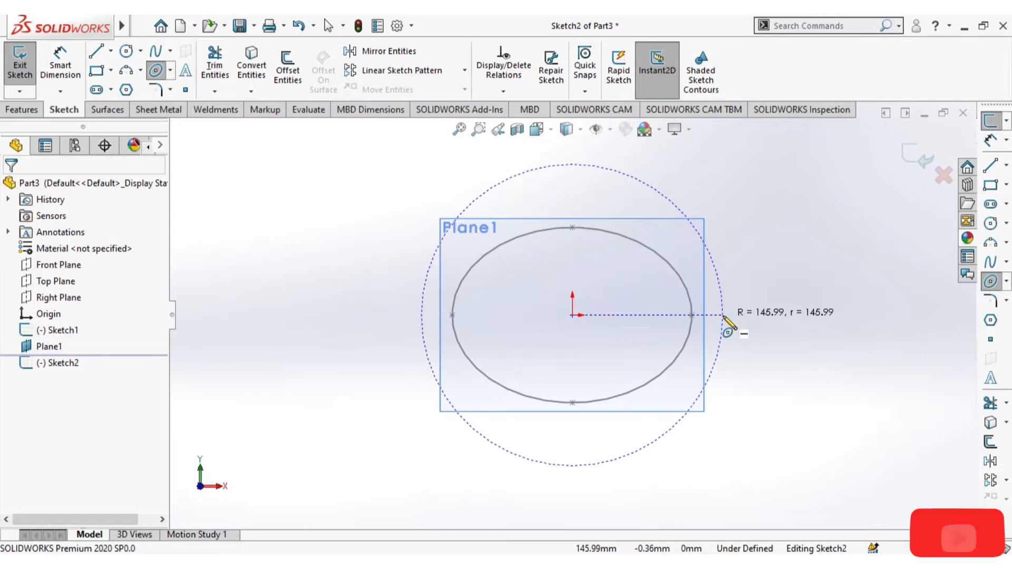
left_click(722, 315)
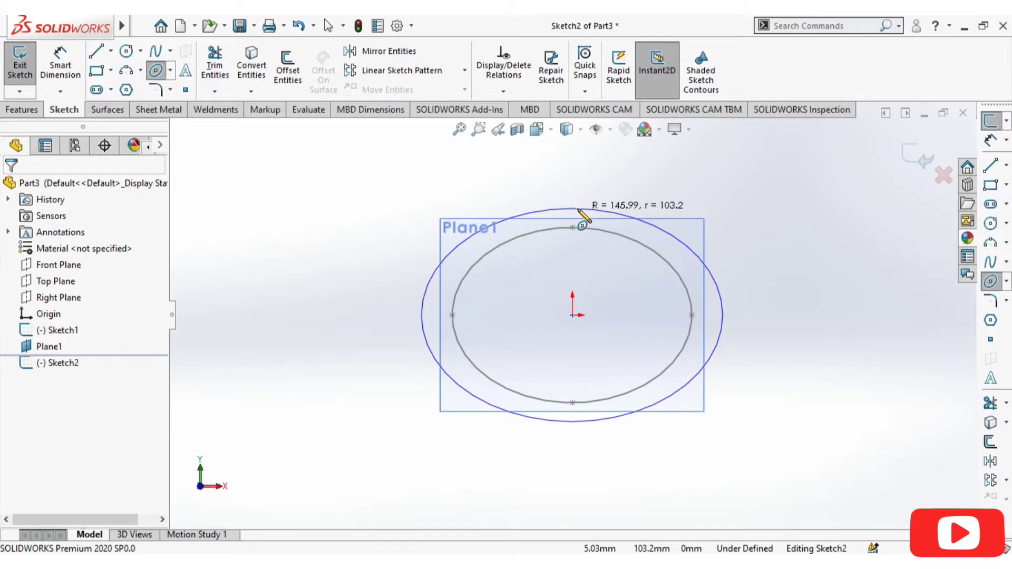
left_click(582, 210)
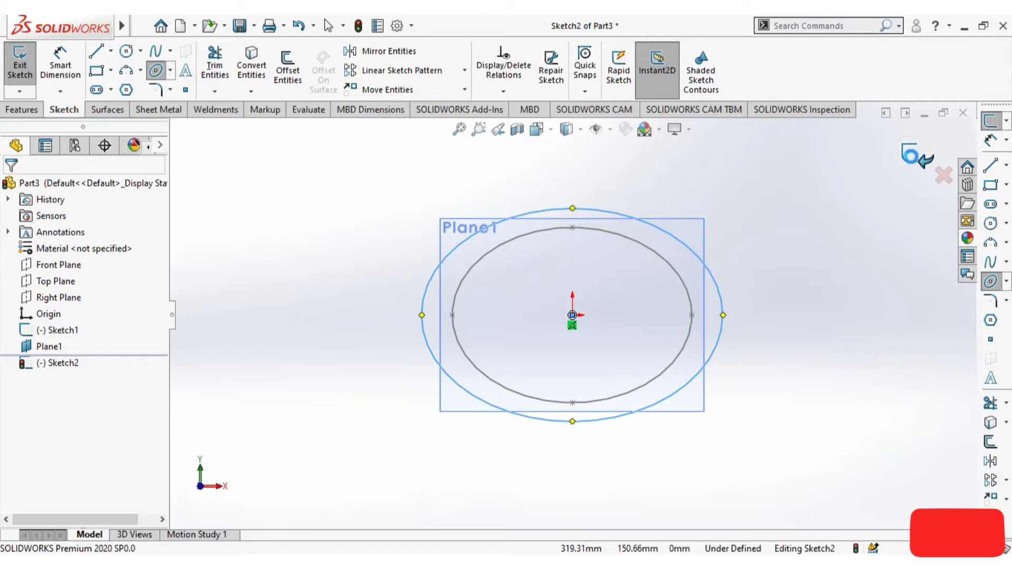
left_click(916, 158)
Step: Hide the offset reference plane so only the two ellipse sketches are displayed
right_click(701, 232)
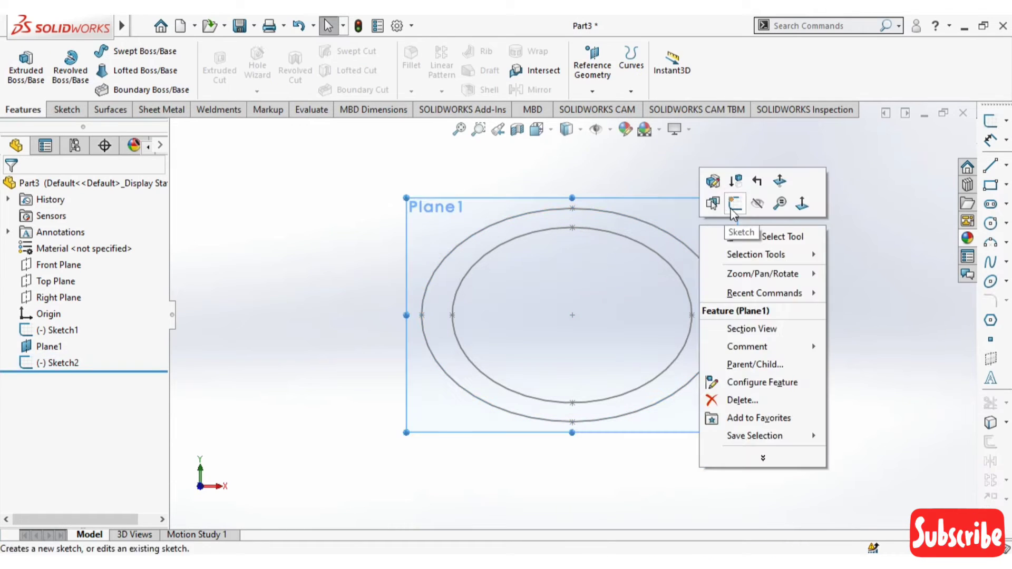
left_click(752, 205)
middle_click_drag(823, 327, 815, 98)
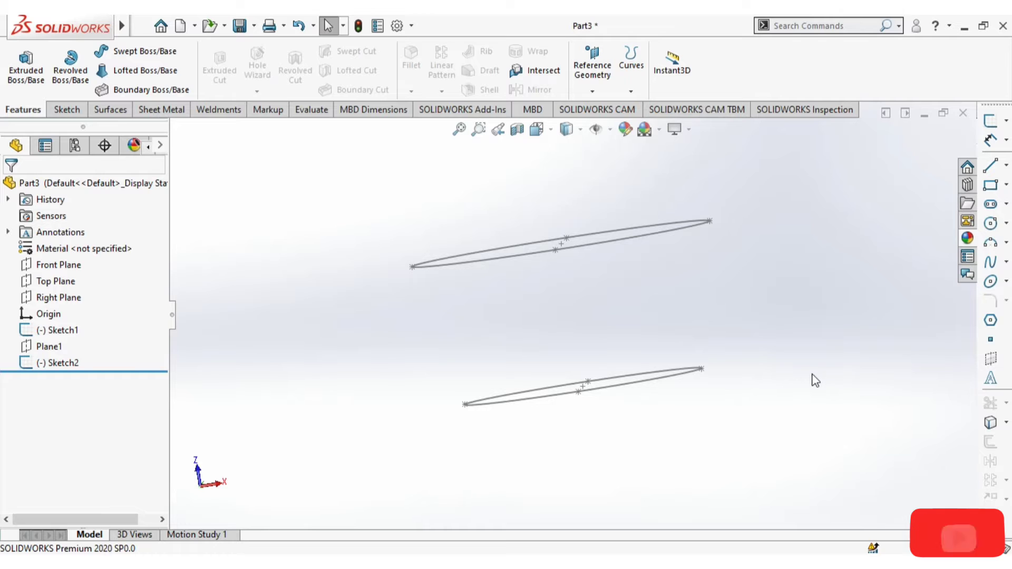
middle_click_drag(816, 380, 805, 430)
mouse_move(796, 279)
middle_mouse_down()
mouse_move(815, 300)
mouse_move(811, 288)
middle_mouse_up()
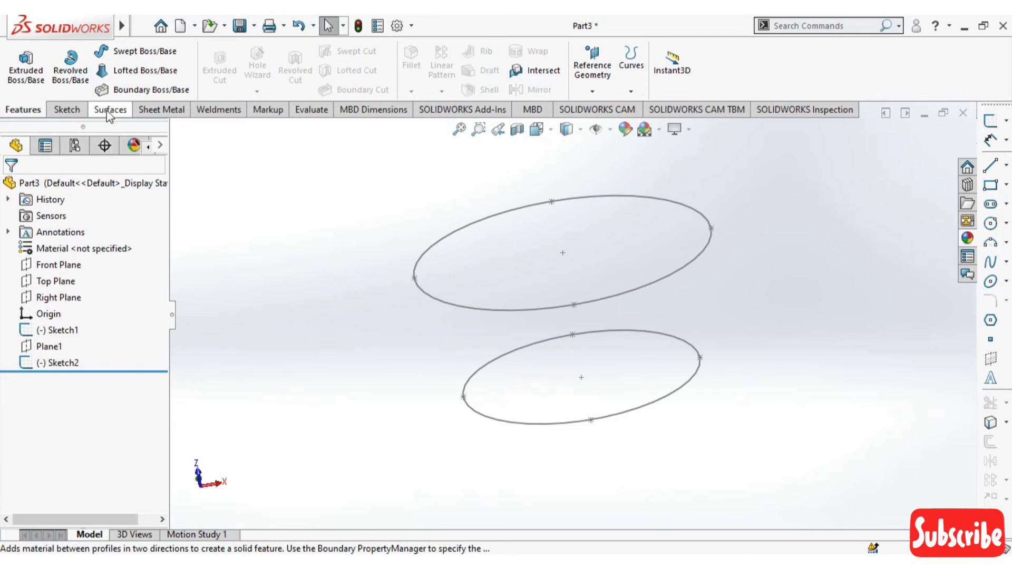
Step: Sketch an inward-bowing three-point arc of about 209 mm radius on the Top Plane, running just outside the +X ends of both ellipses
left_click(45, 282)
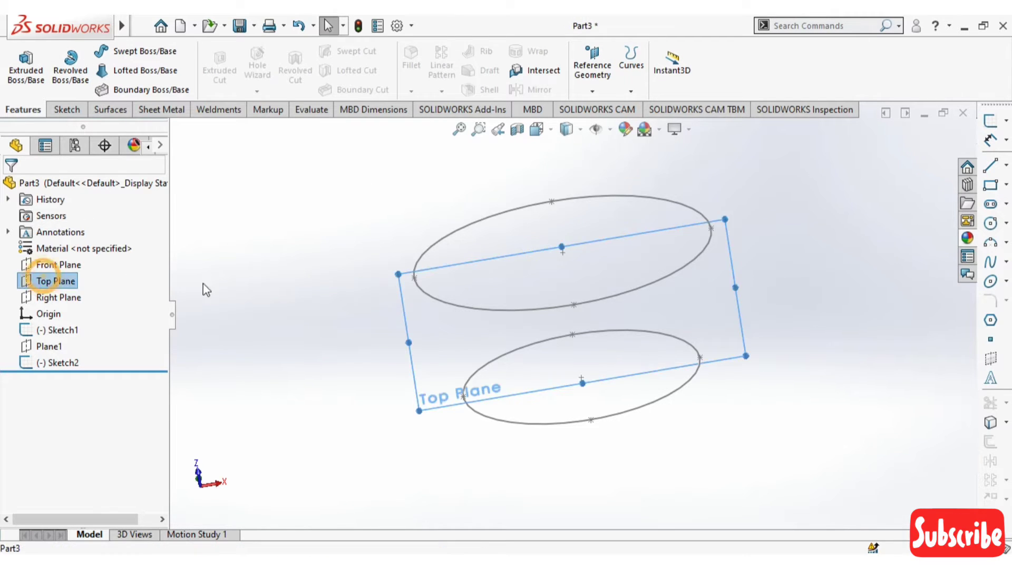
middle_click_drag(291, 317, 270, 284)
left_click(271, 284)
left_click(45, 283)
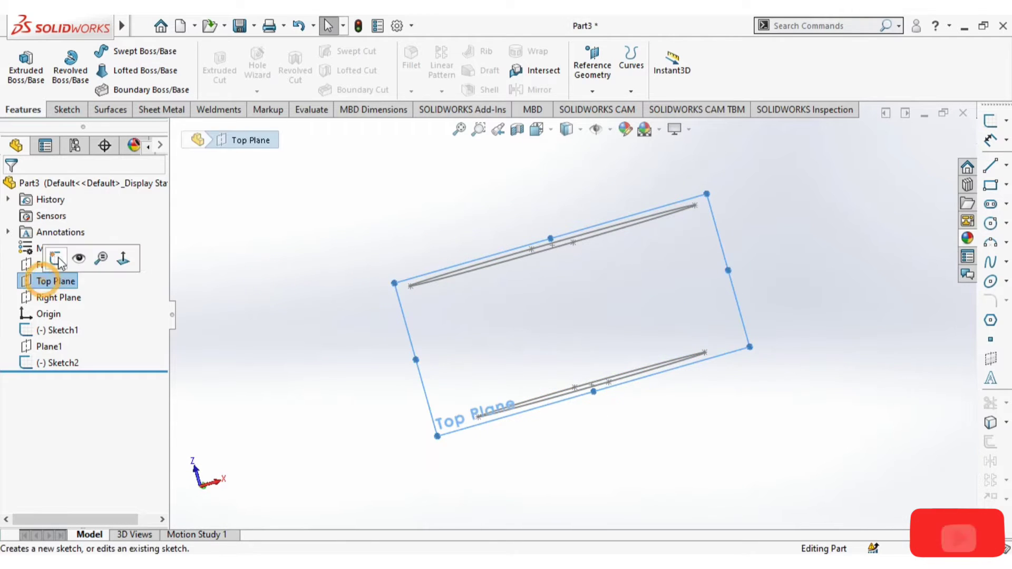
left_click(57, 259)
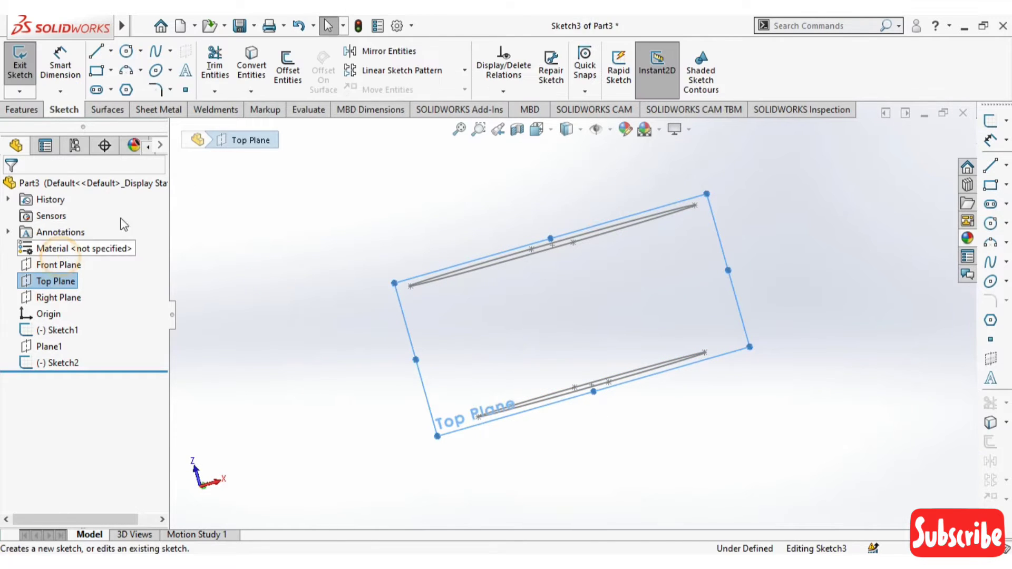
left_click(536, 129)
left_click(609, 202)
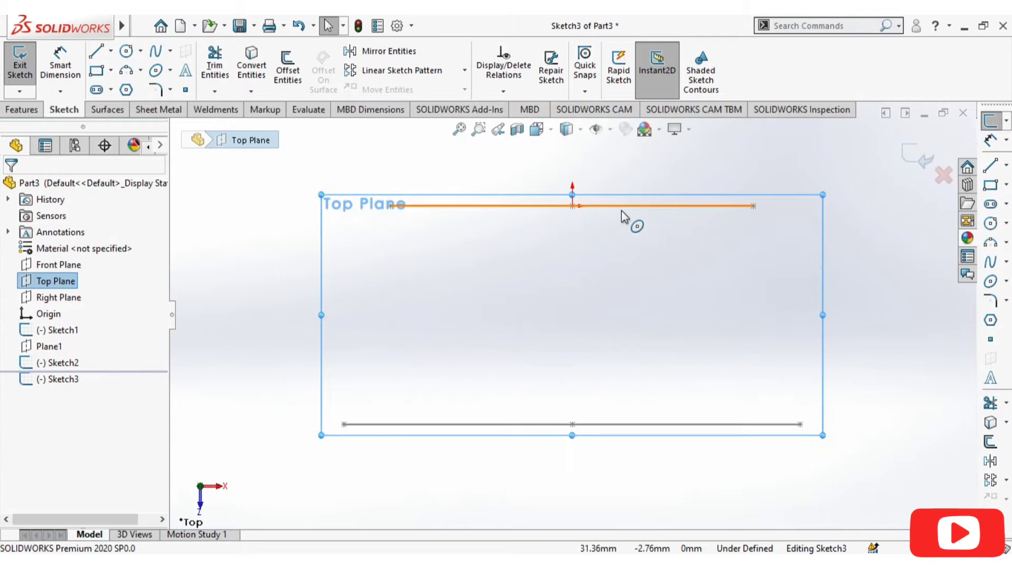
left_click(855, 306)
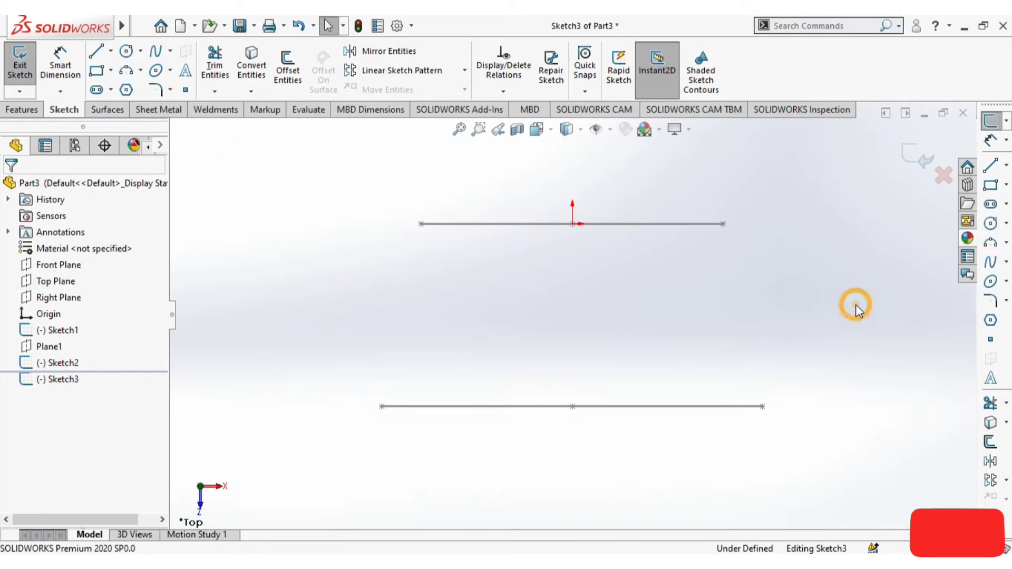
left_click(552, 130)
left_click(612, 207)
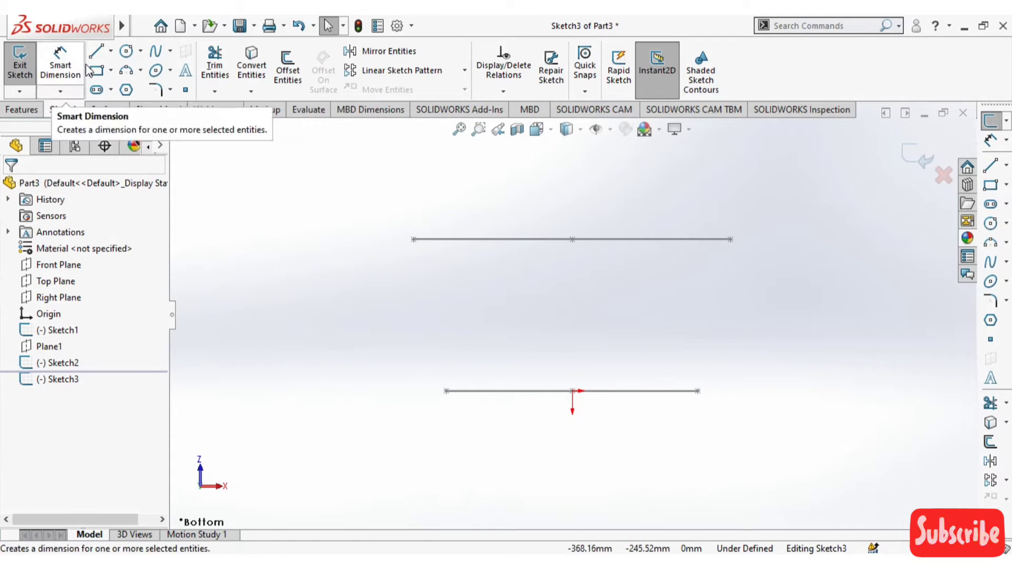
left_click(126, 72)
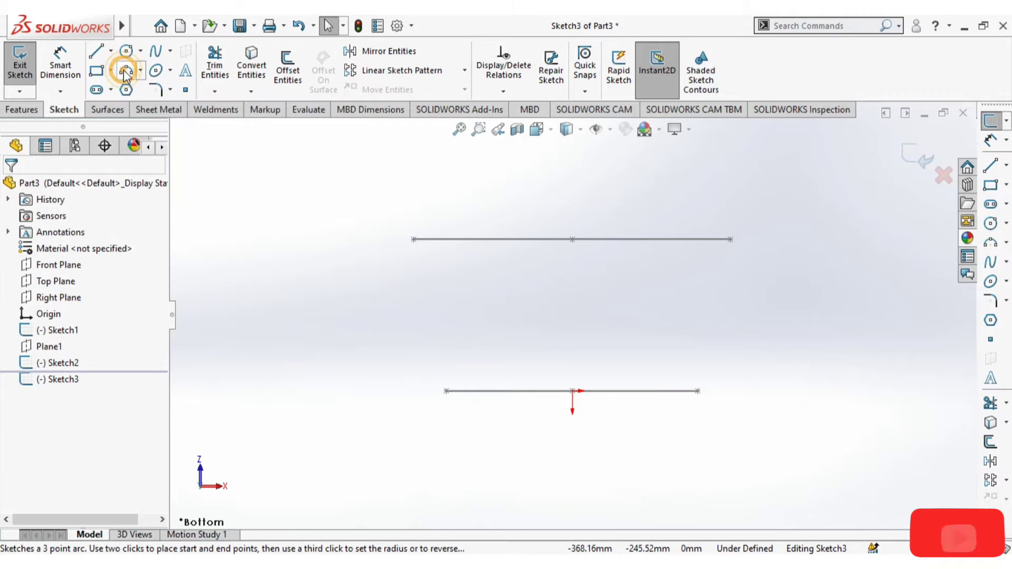
left_click(747, 241)
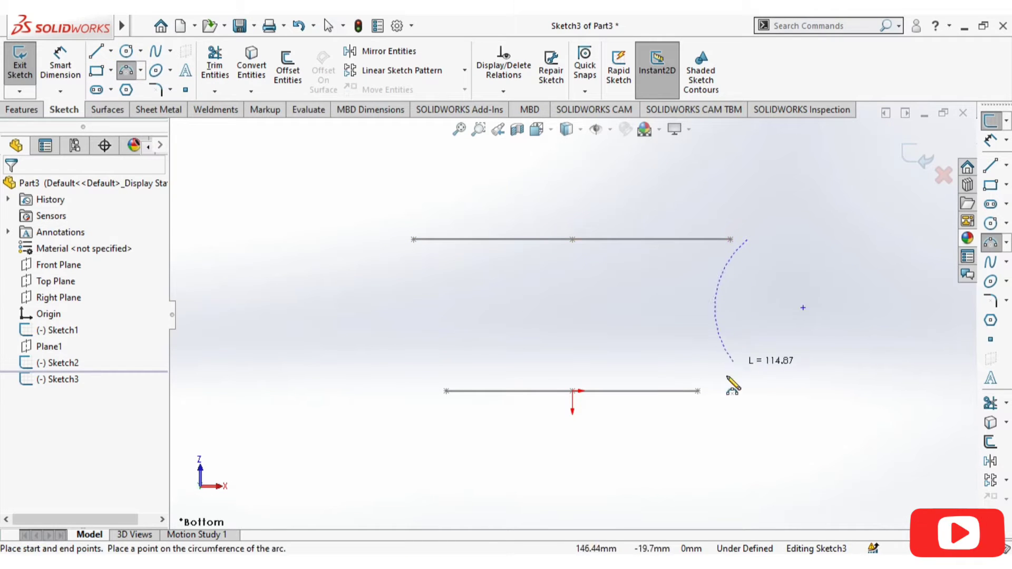
left_click(715, 391)
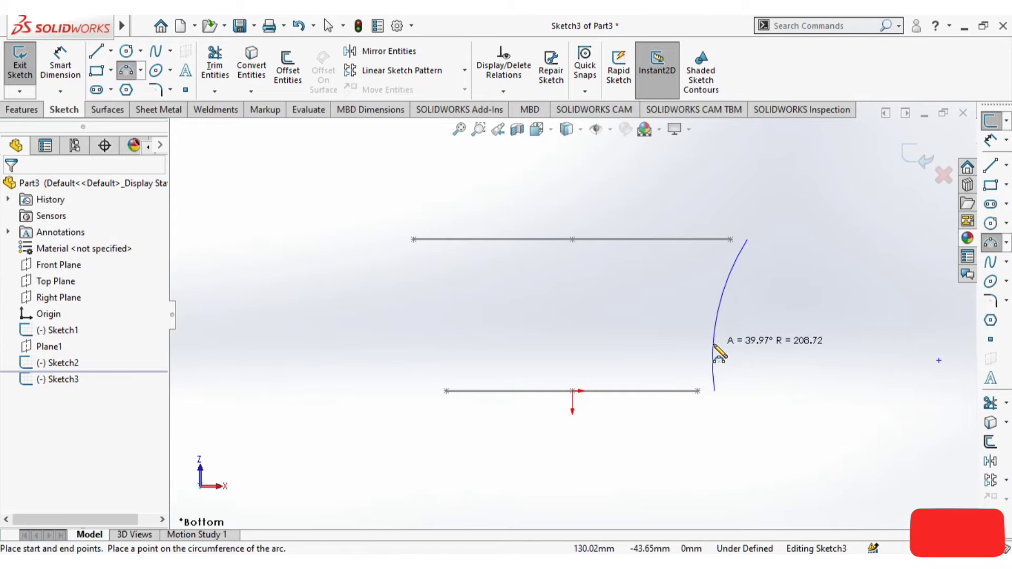
left_click(715, 345)
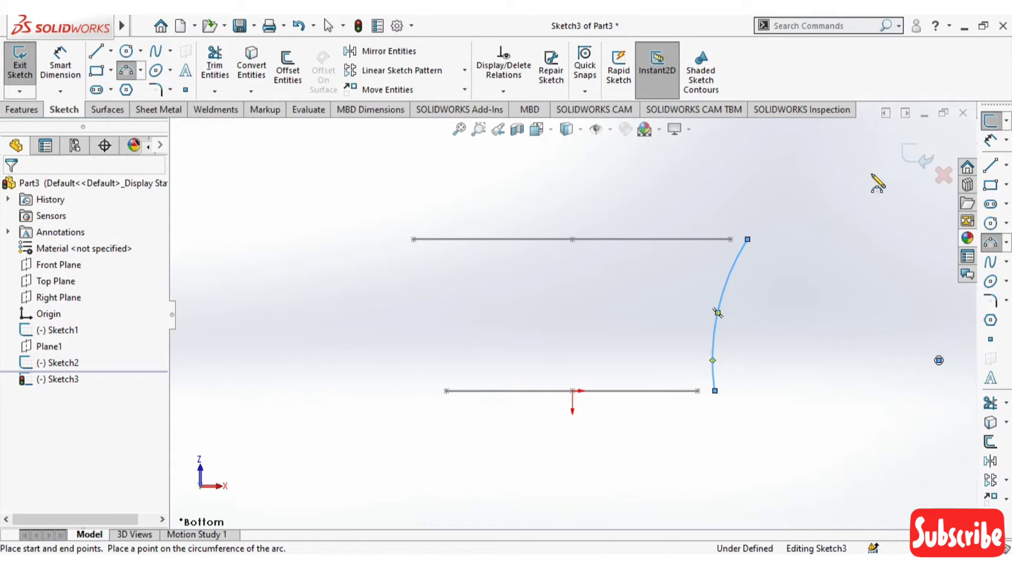
Step: Add a Pierce relation between the side arc's endpoint nearest the larger ellipse and that ellipse
key("Escape")
middle_click_drag(827, 258, 786, 243)
left_click(748, 243)
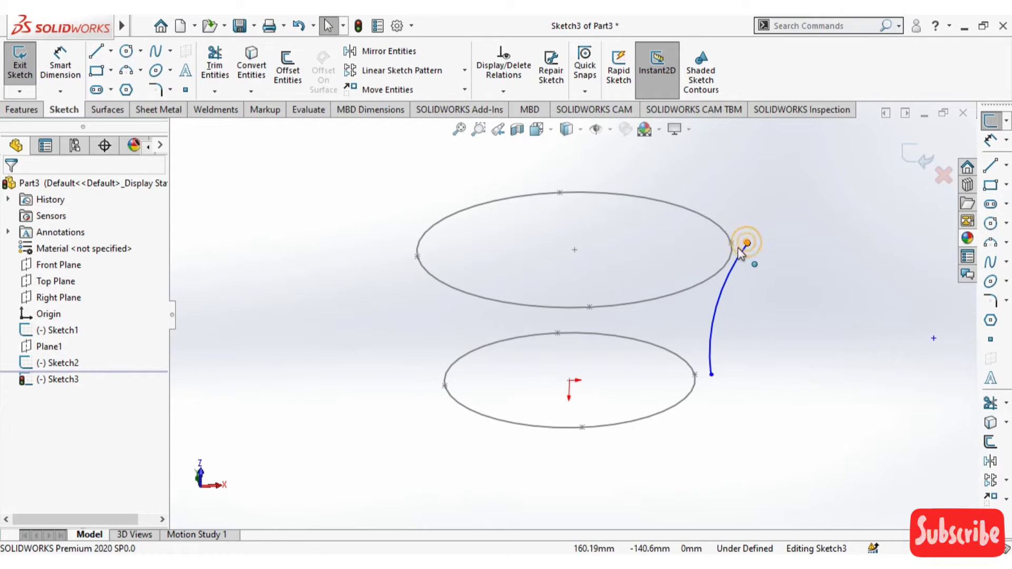
left_click(730, 253, "ctrl")
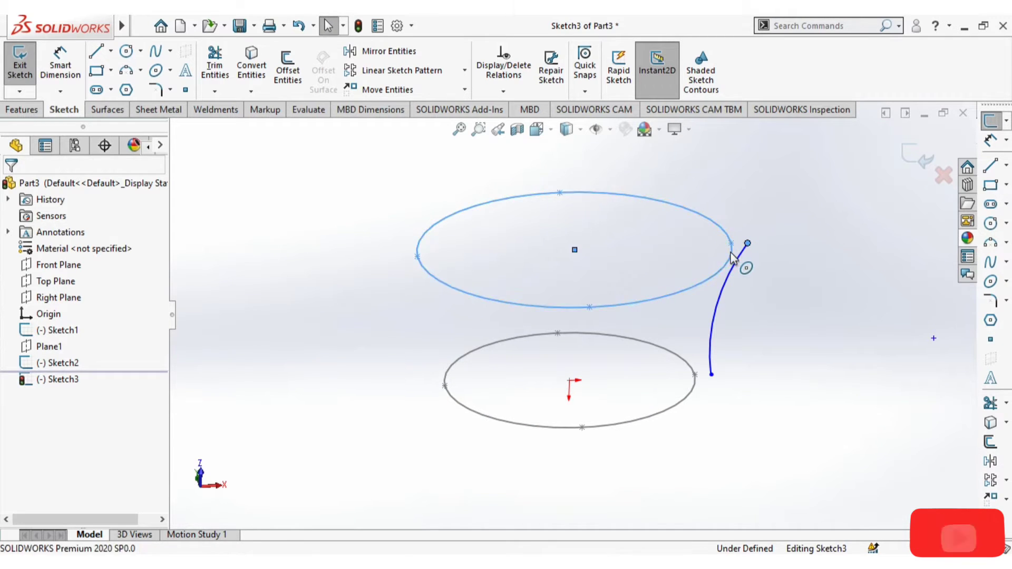
left_click(820, 185)
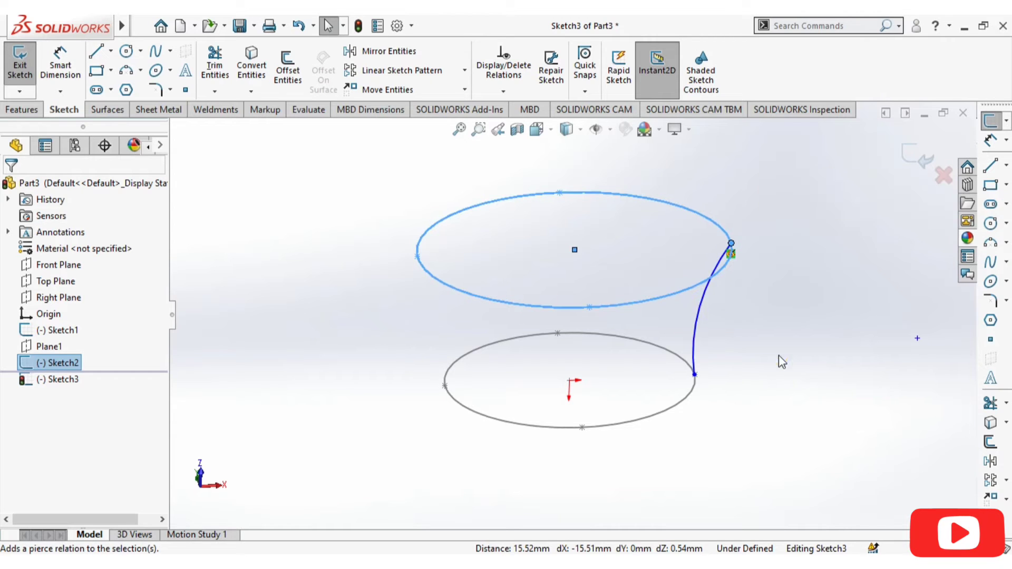
left_click(779, 356)
Step: Pierce the side arc's other endpoint to the smaller ellipse and exit the sketch
scroll(716, 369, "down", 5)
scroll(685, 363, "down", 2)
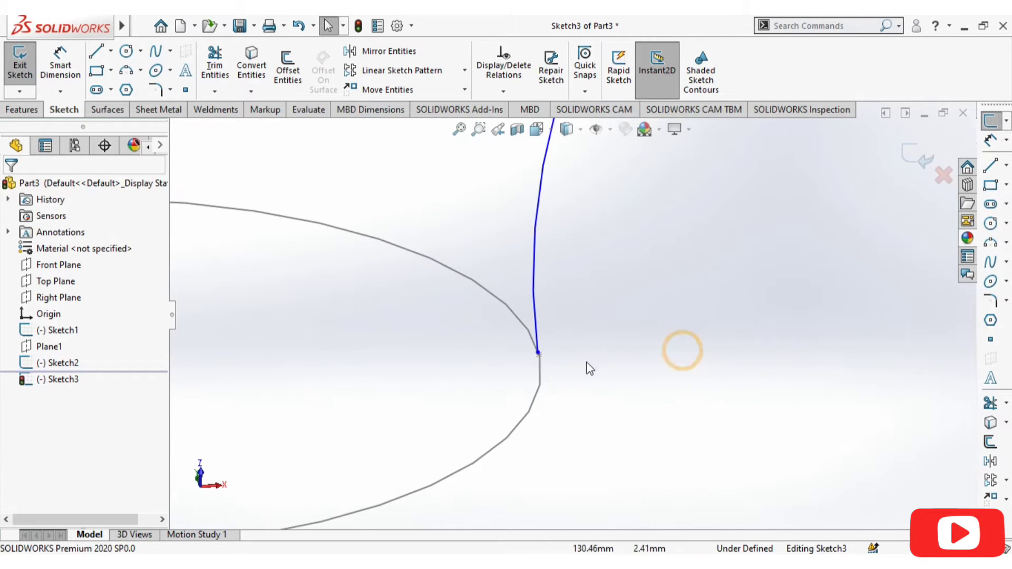
left_click(539, 374, "ctrl")
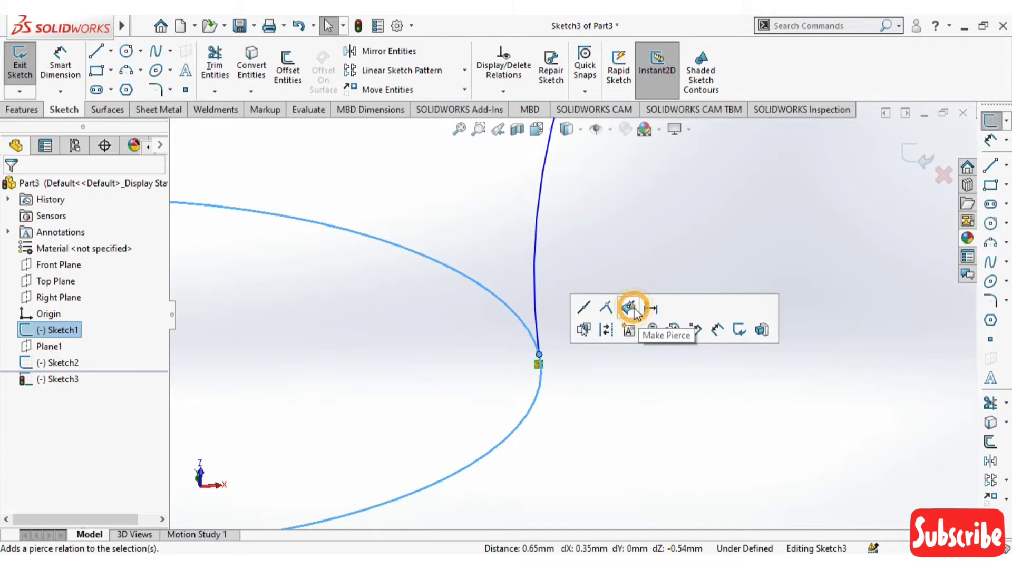
left_click(628, 309)
left_click(663, 364)
scroll(723, 411, "up", 5)
scroll(723, 408, "up", 1)
middle_click_drag(724, 407, 735, 304)
scroll(735, 305, "up", 4)
left_click(914, 164)
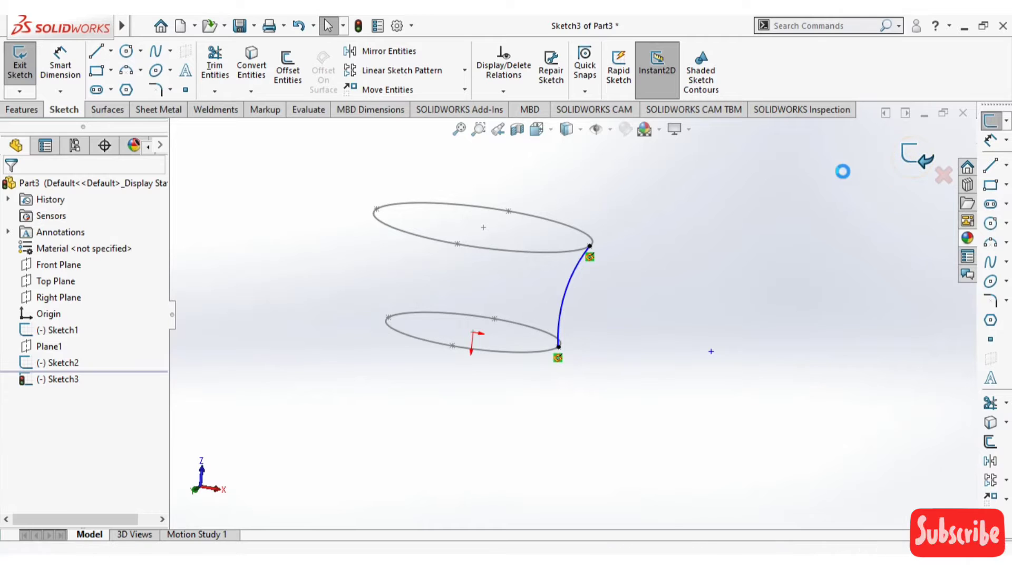
middle_click_drag(734, 244, 709, 364)
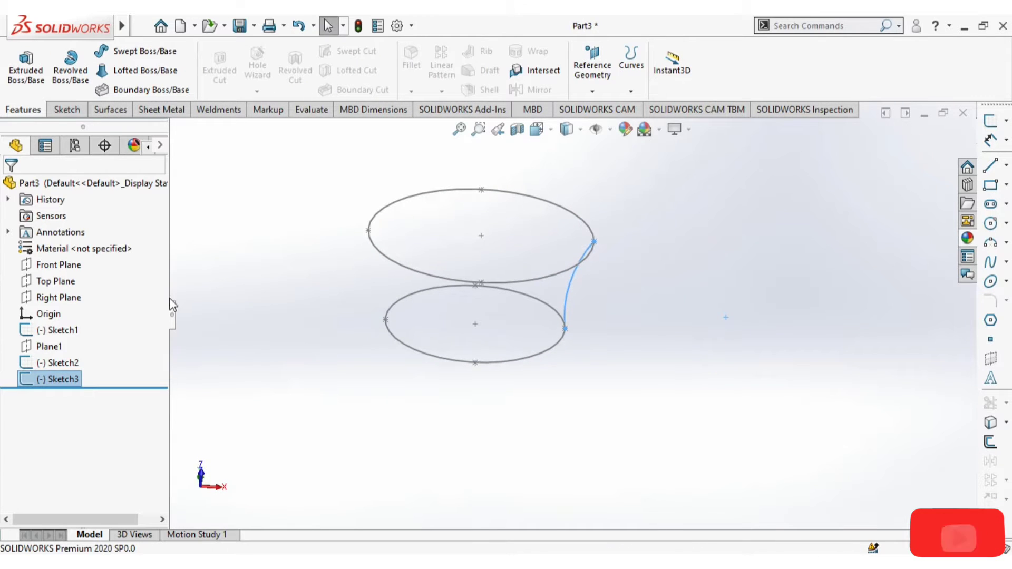
Step: Start a new sketch on the Top Plane and convert the existing side arc into it
left_click(66, 282)
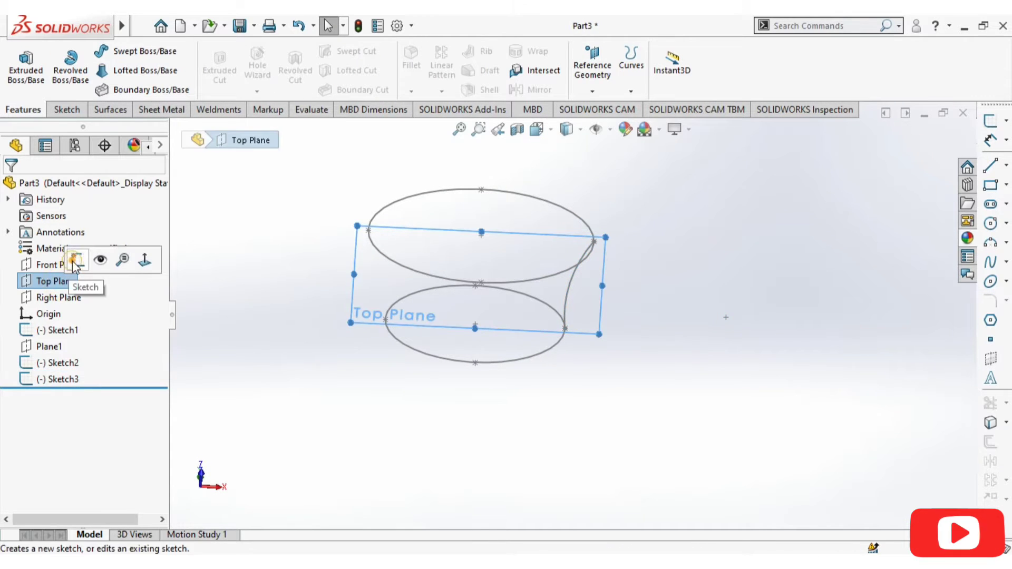
left_click(78, 258)
left_click(547, 130)
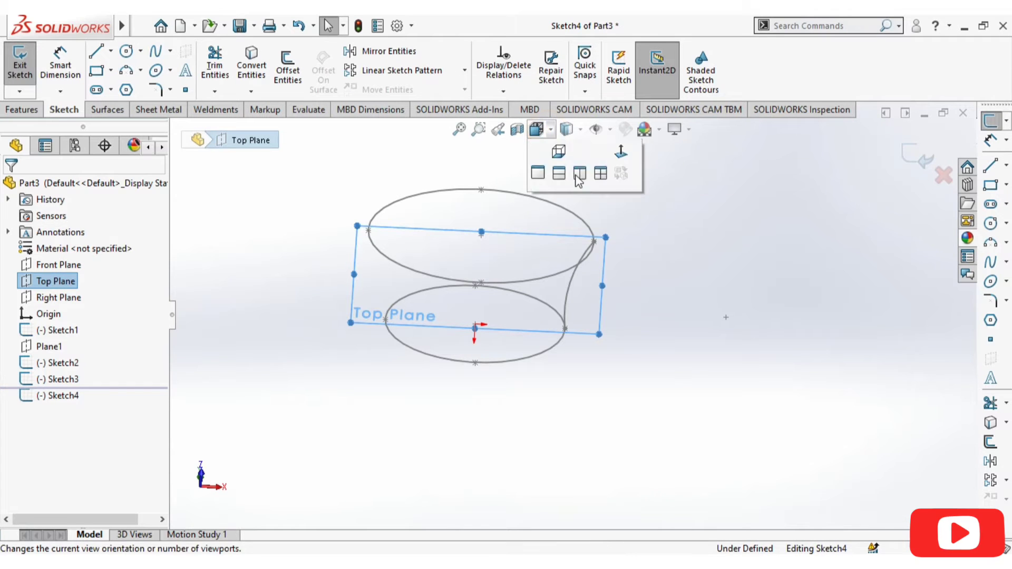
left_click(624, 211)
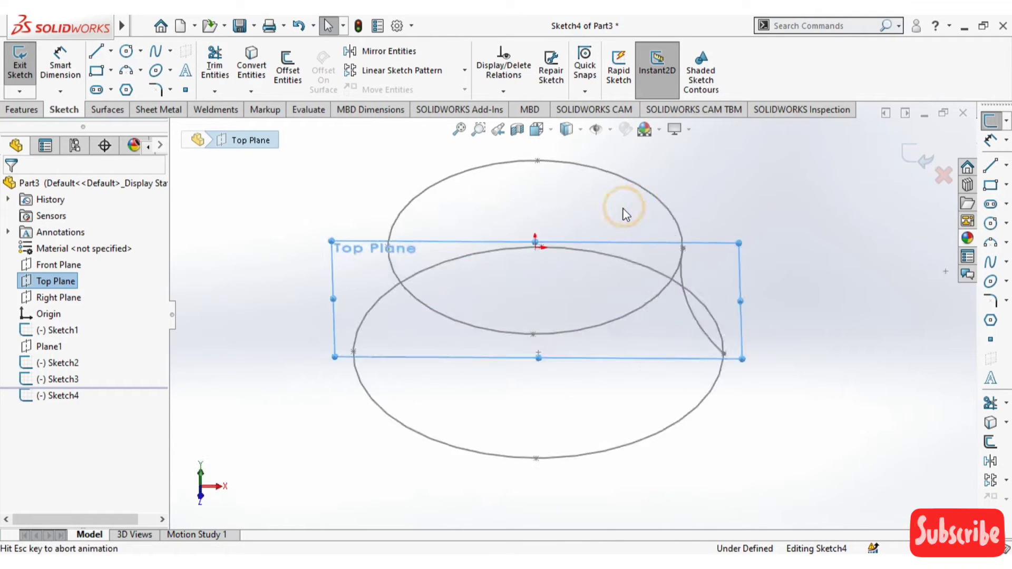
left_click(537, 129)
left_click(600, 192)
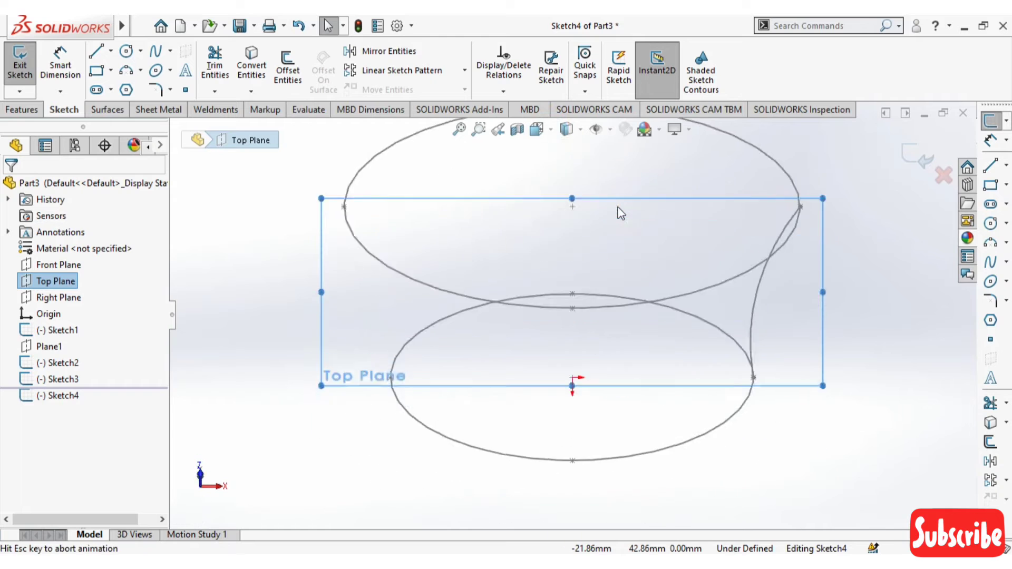
left_click(767, 266)
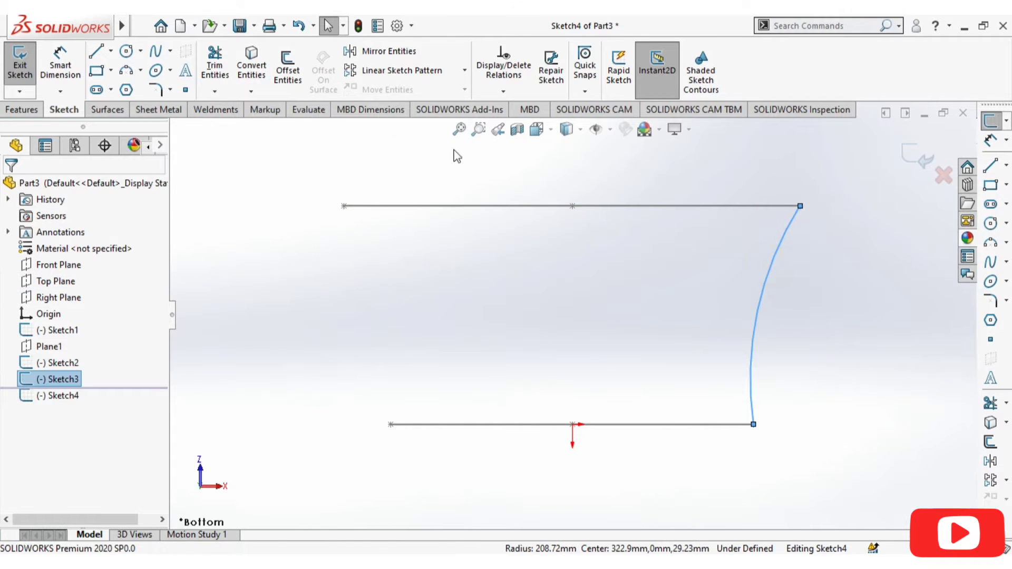
left_click(251, 65)
left_click(242, 216)
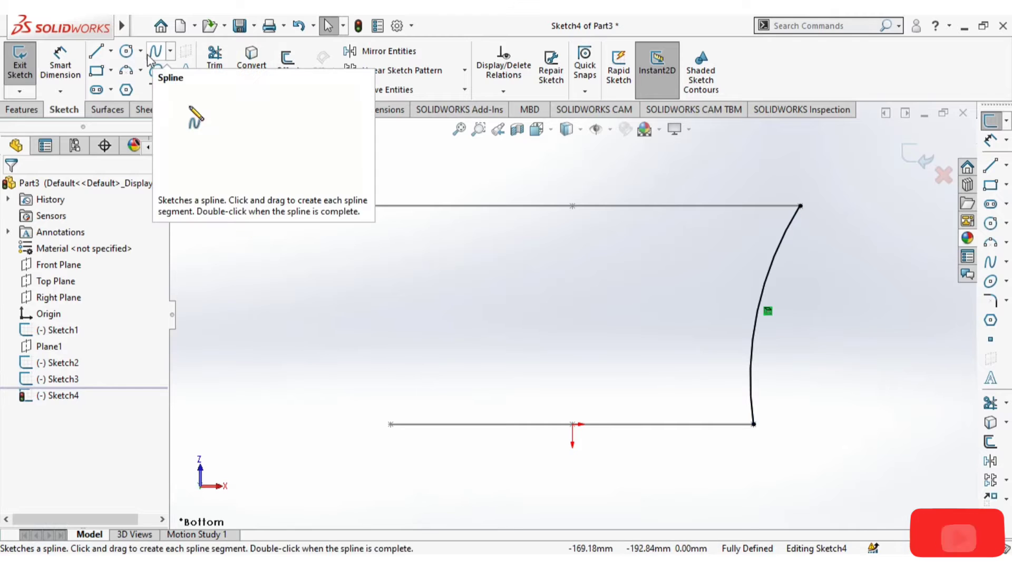
Step: Draw a vertical centerline from the larger ellipse's centre through the origin, ending just beyond it
left_click(97, 51)
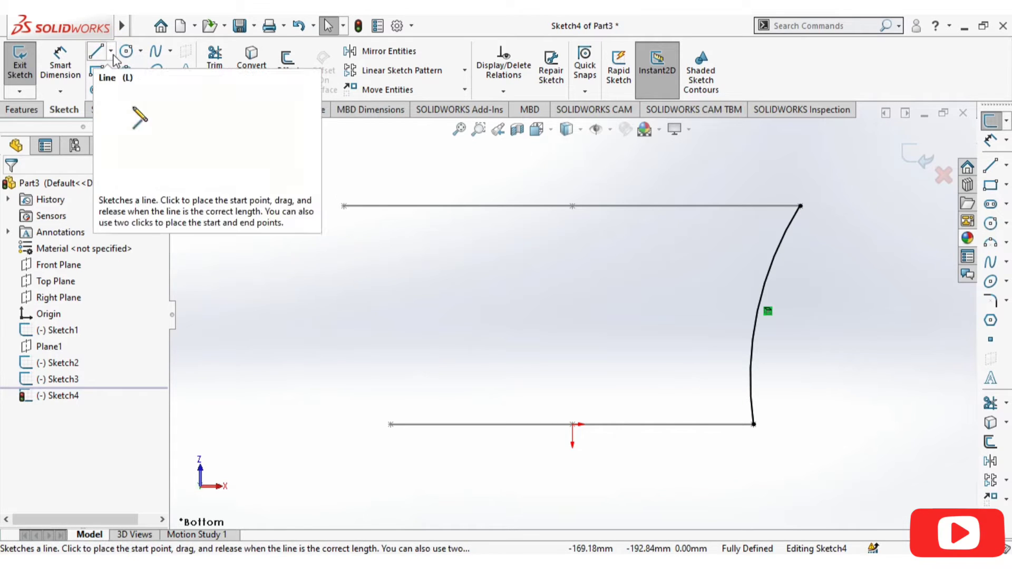
left_click(111, 51)
left_click(124, 88)
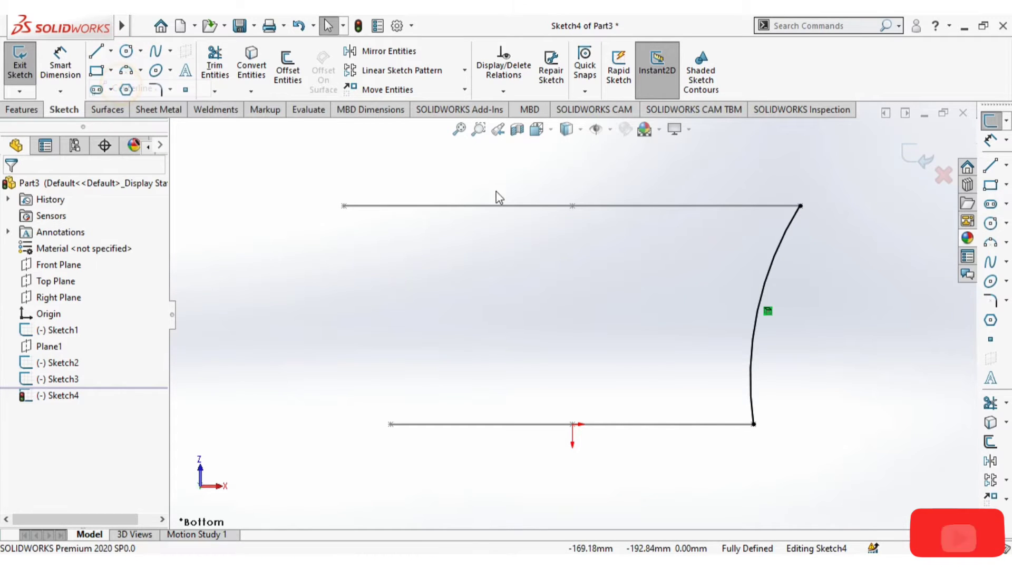
left_click(572, 206)
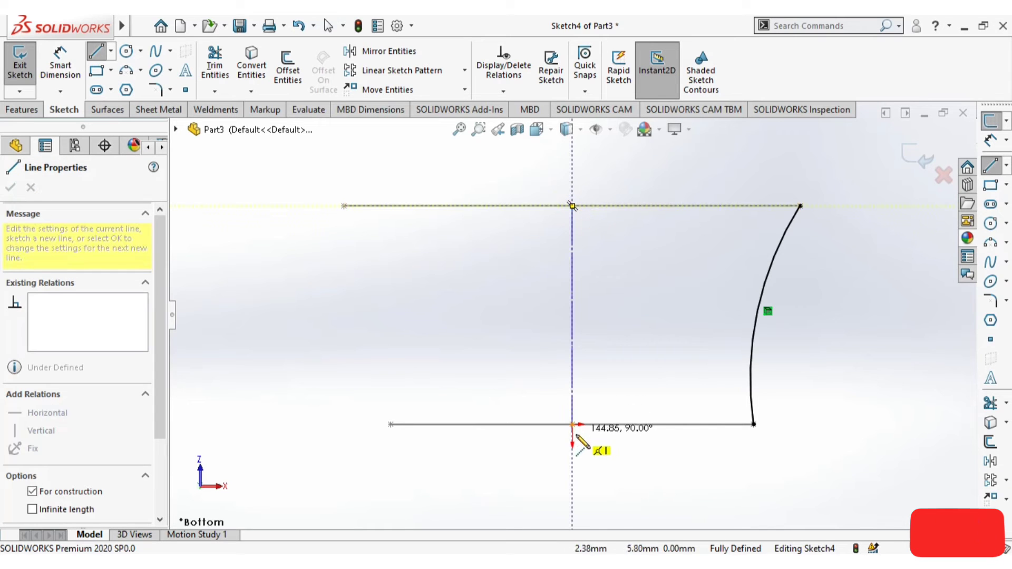
left_click(572, 458)
key("Escape")
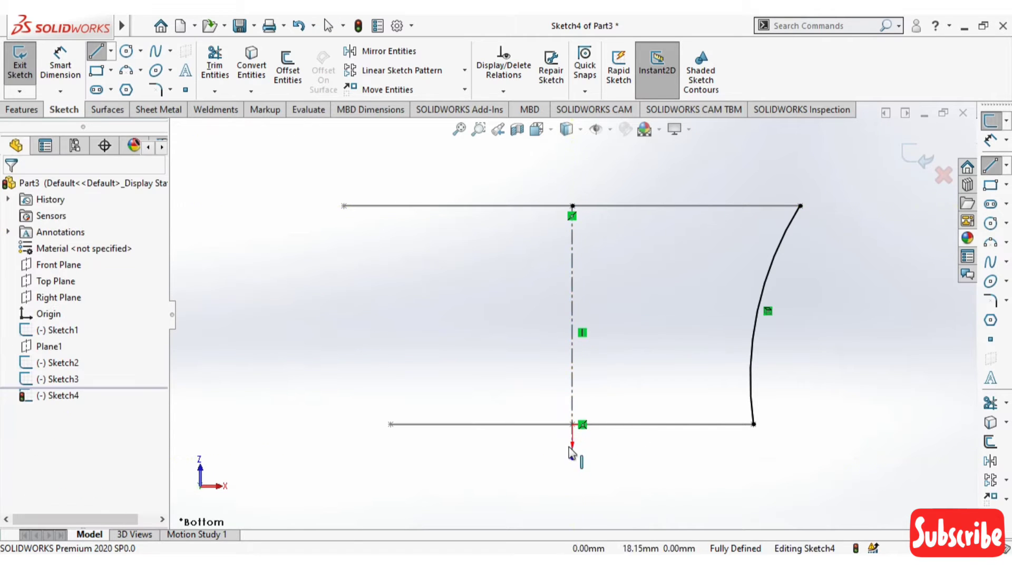
Step: Mirror the converted arc about the vertical centerline, keeping the Copy option on
left_click(381, 50)
left_click(779, 285)
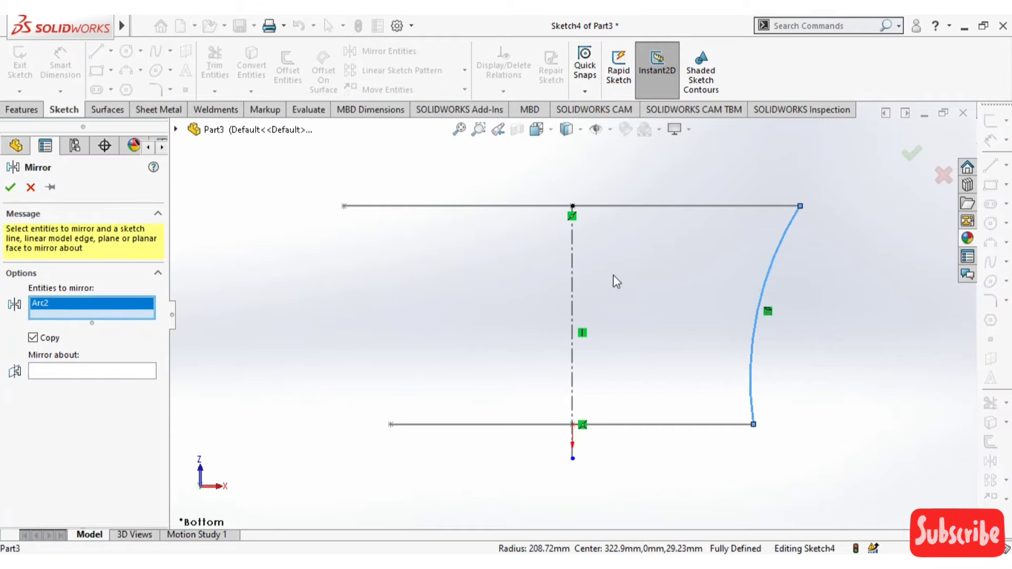
left_click(123, 373)
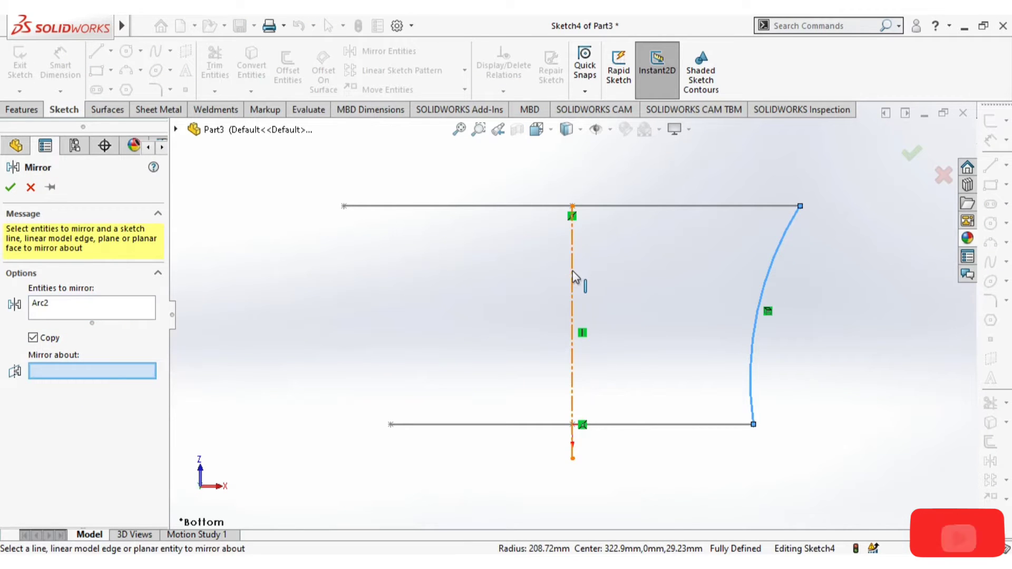
left_click(573, 277)
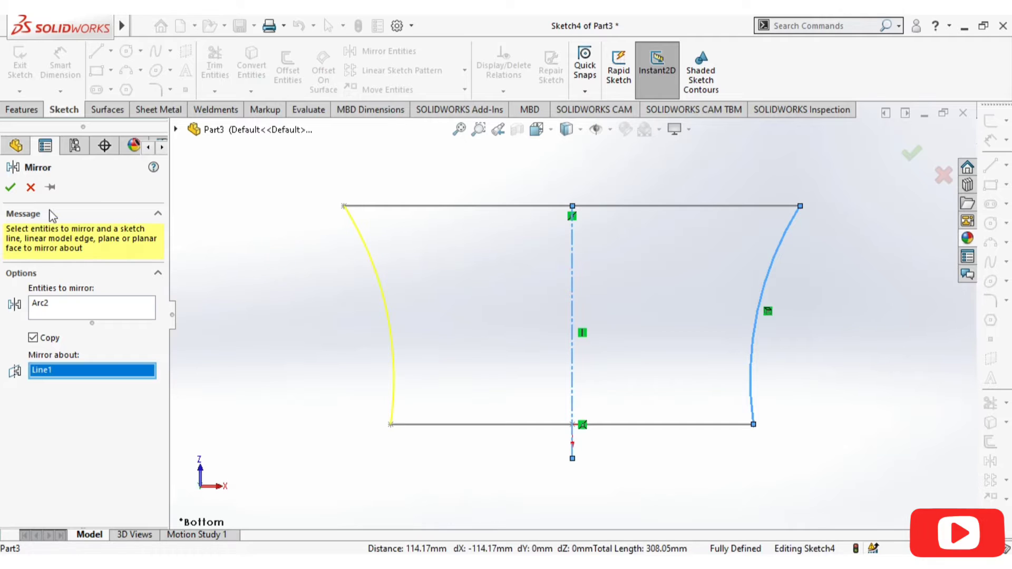
left_click(9, 188)
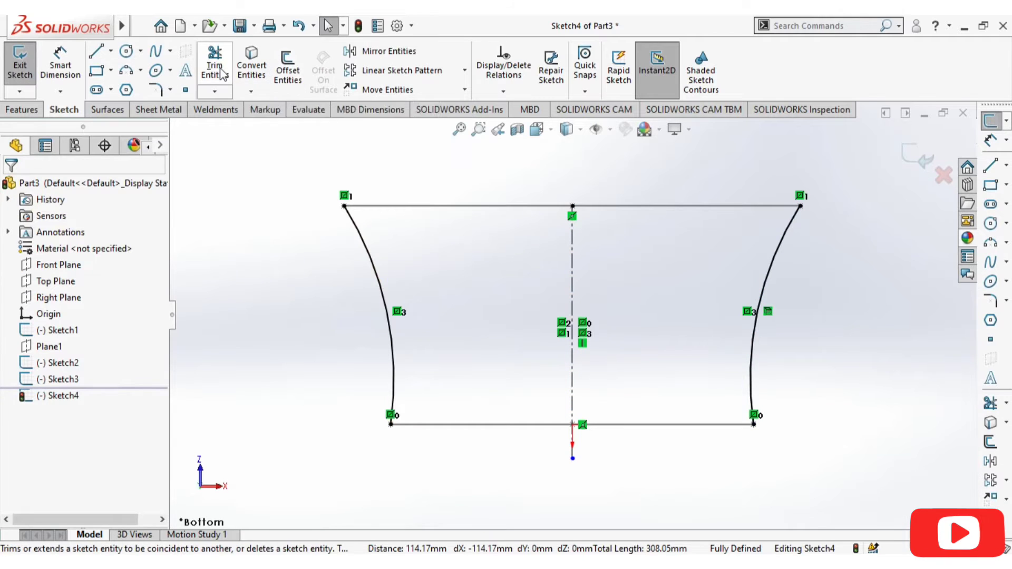
Step: Trim away the converted arc on the +X side, leaving only its mirrored copy in the sketch
left_click(217, 69)
left_click_drag(727, 286, 812, 274)
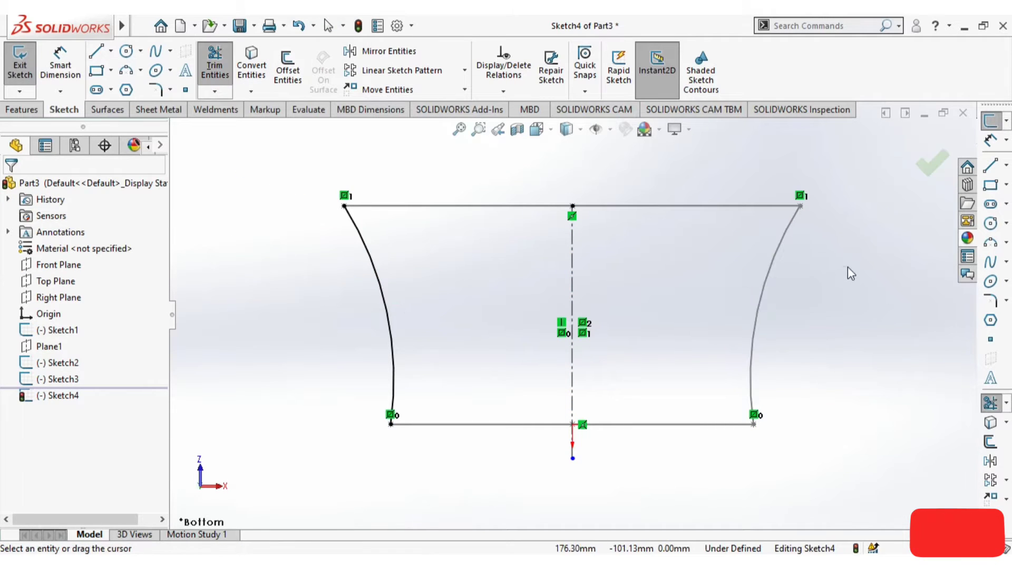
scroll(820, 358, "up", 2)
middle_click_drag(813, 246, 823, 231)
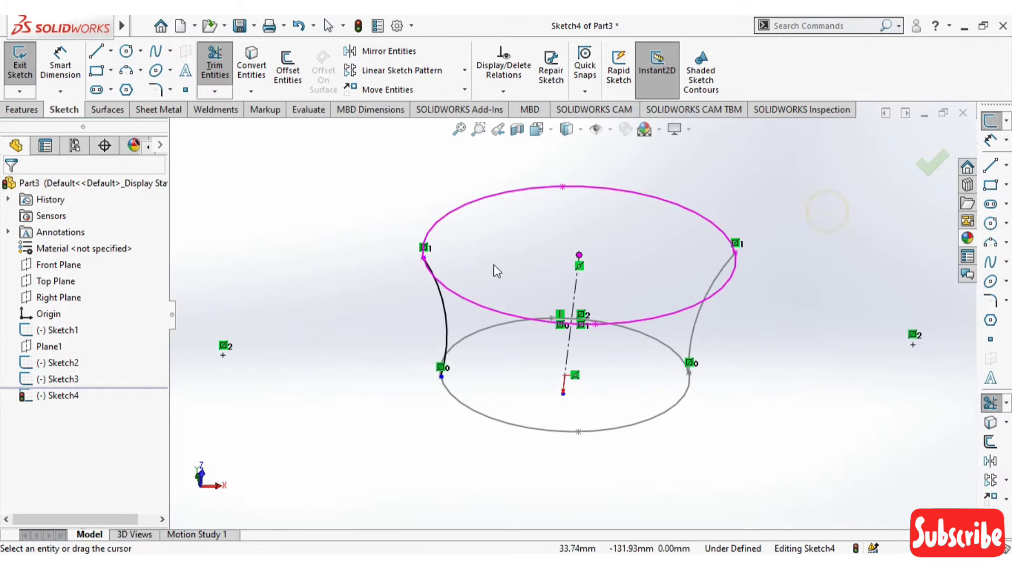
scroll(440, 255, "down", 3)
left_click(409, 262)
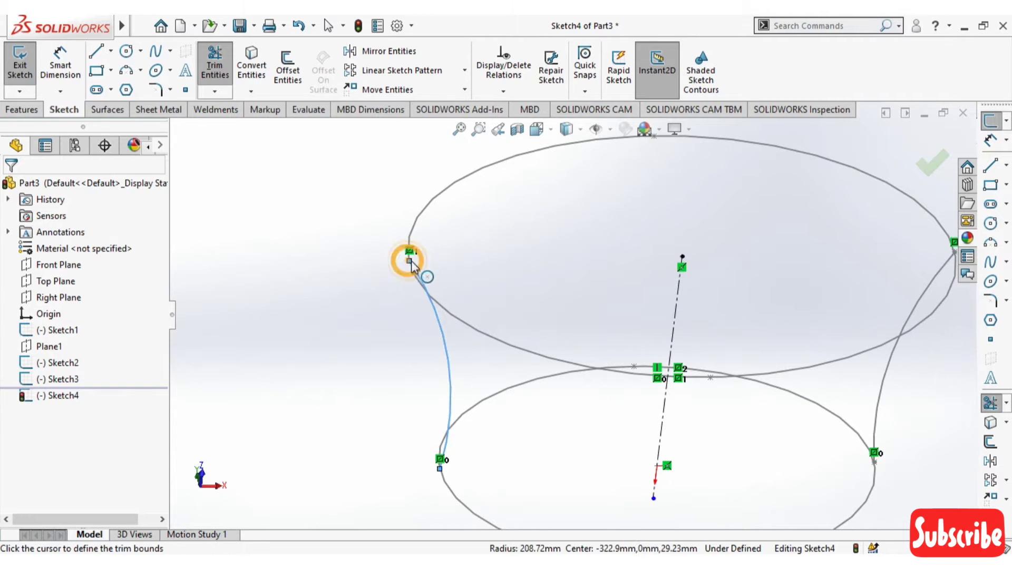
scroll(391, 300, "down", 3)
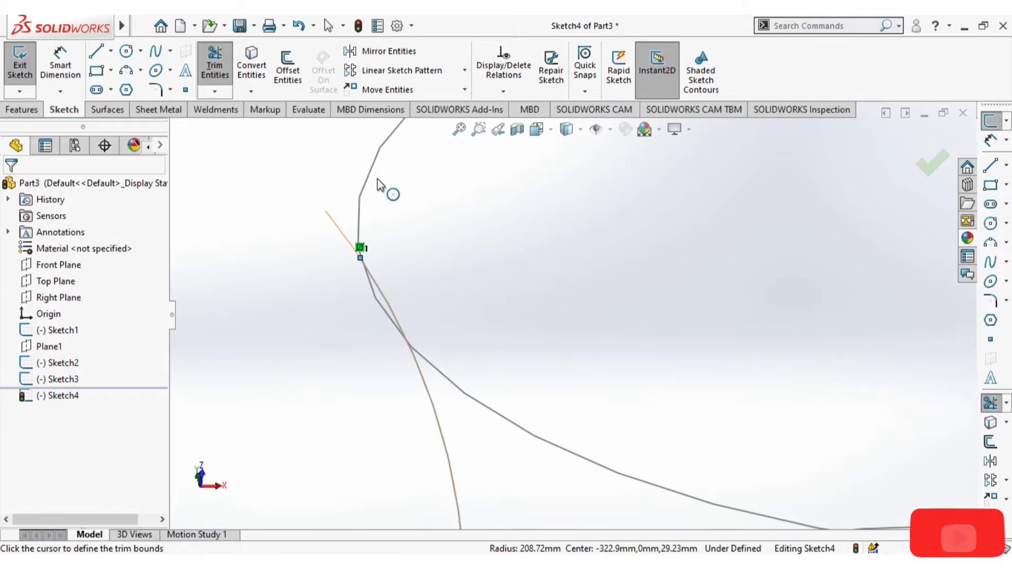
scroll(409, 283, "up", 4)
key("Escape")
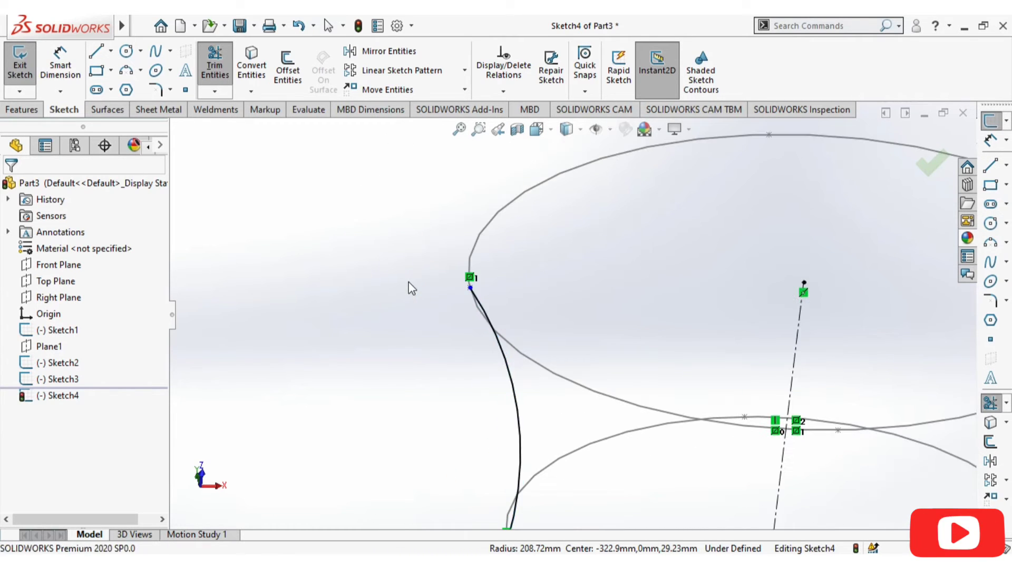
Step: Add a Pierce relation between the mirrored arc's upper endpoint and the larger ellipse
scroll(475, 310, "down", 2)
scroll(475, 309, "down", 2)
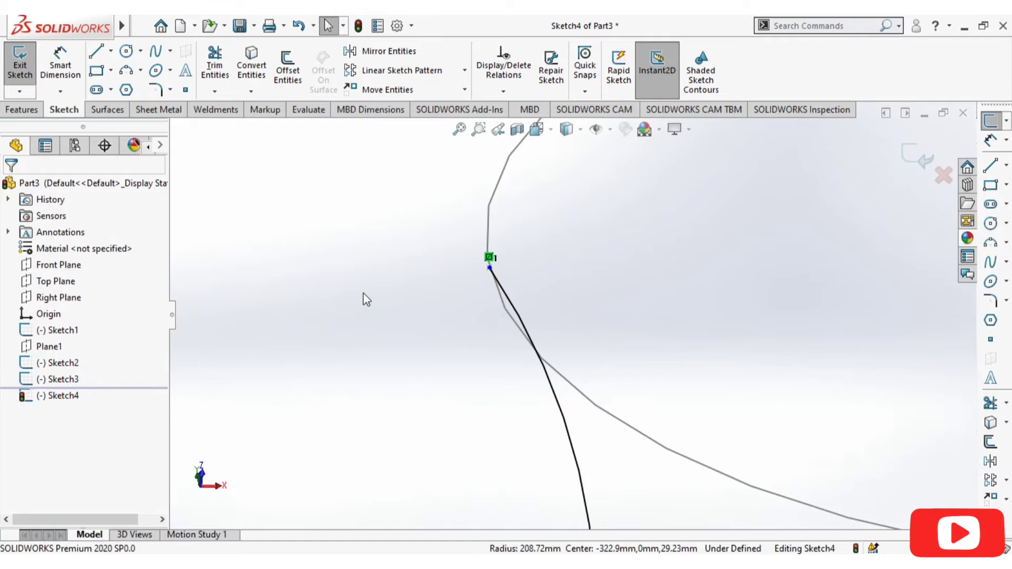
left_click(489, 217)
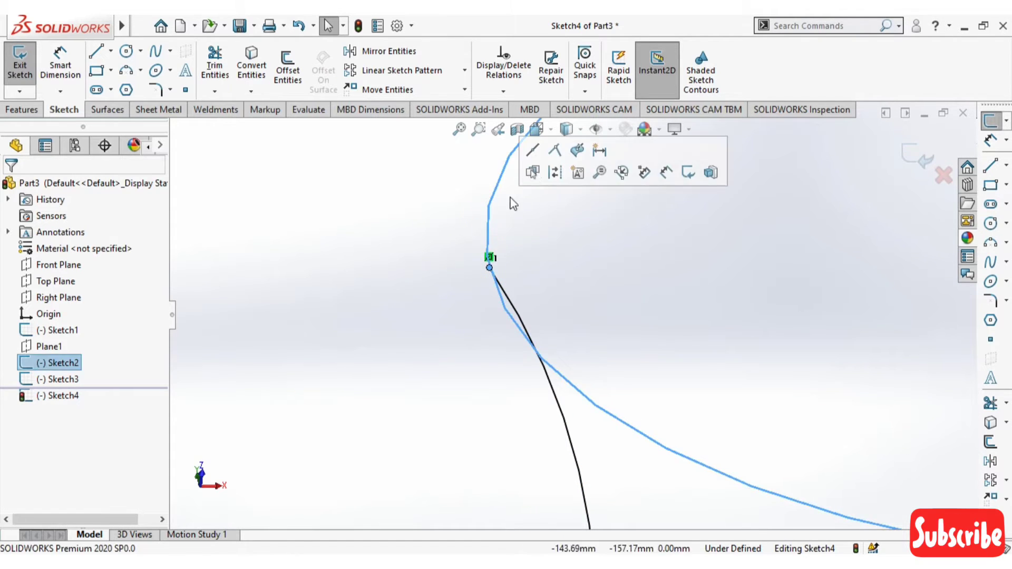
left_click(578, 153)
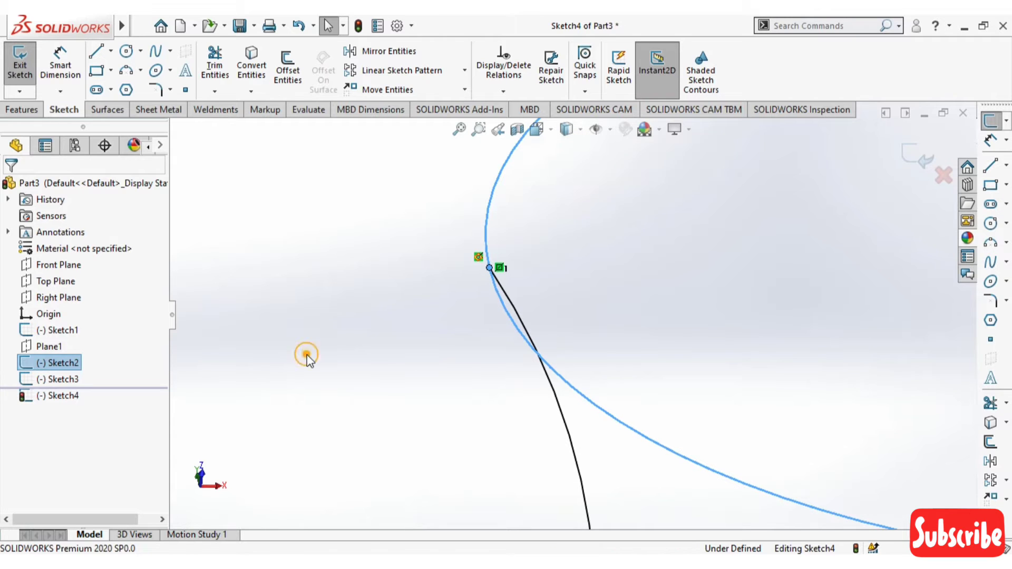
Step: Add a Pierce relation between the mirrored arc's lower endpoint and the smaller ellipse
scroll(527, 429, "up", 4)
mouse_move(526, 429)
middle_mouse_down()
mouse_move(560, 424)
mouse_move(584, 439)
mouse_move(516, 451)
mouse_move(536, 364)
middle_mouse_up()
scroll(584, 440, "down", 5)
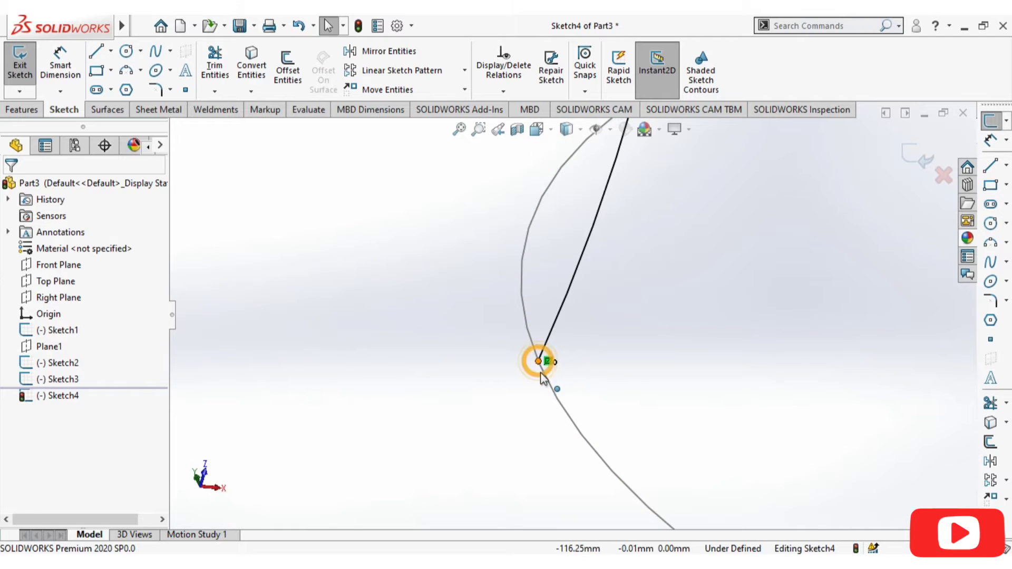
left_click(549, 389, "ctrl")
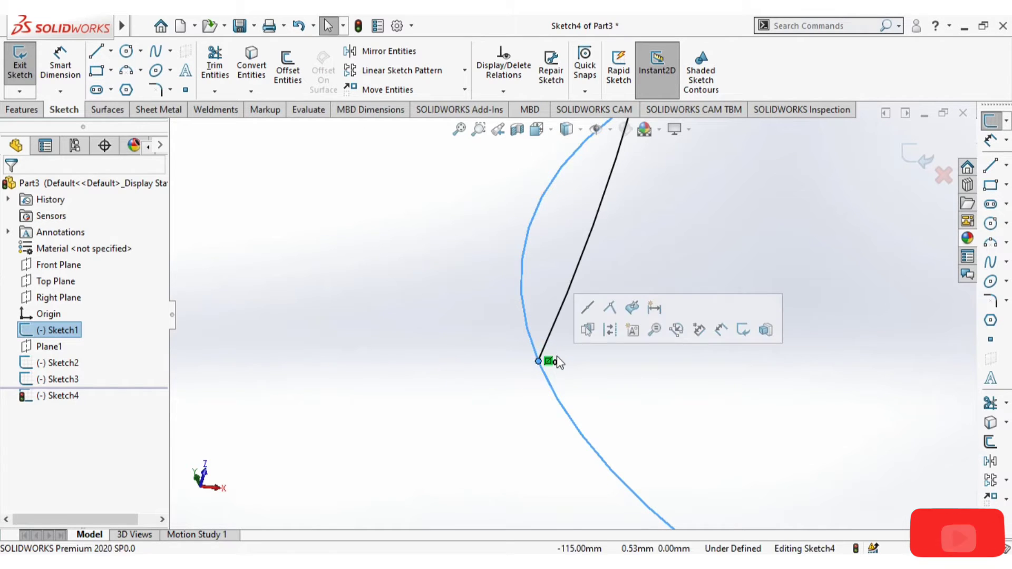
left_click(631, 309)
left_click(381, 405)
scroll(378, 369, "up", 6)
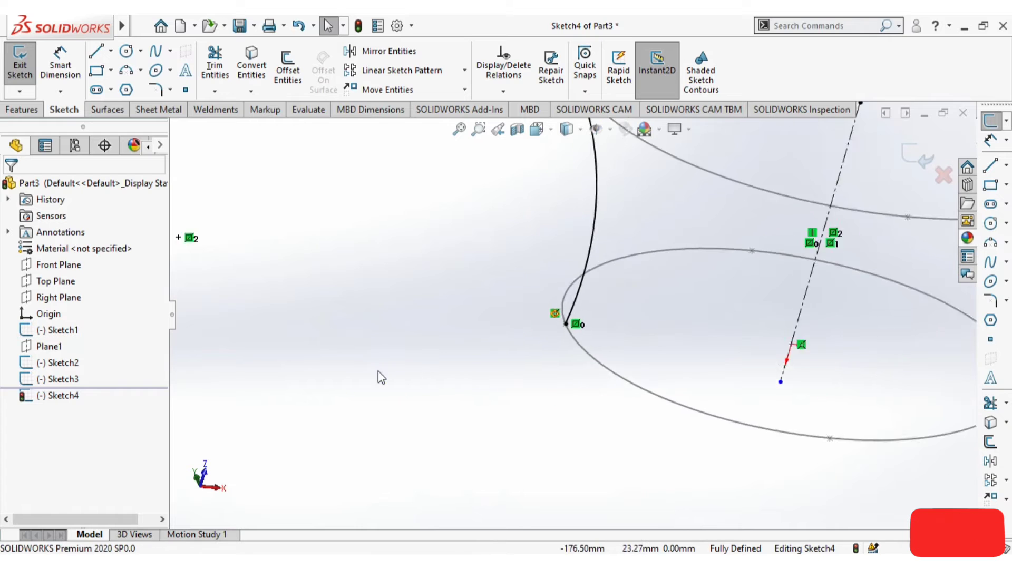
scroll(378, 369, "up", 3)
middle_click_drag(417, 364, 380, 421)
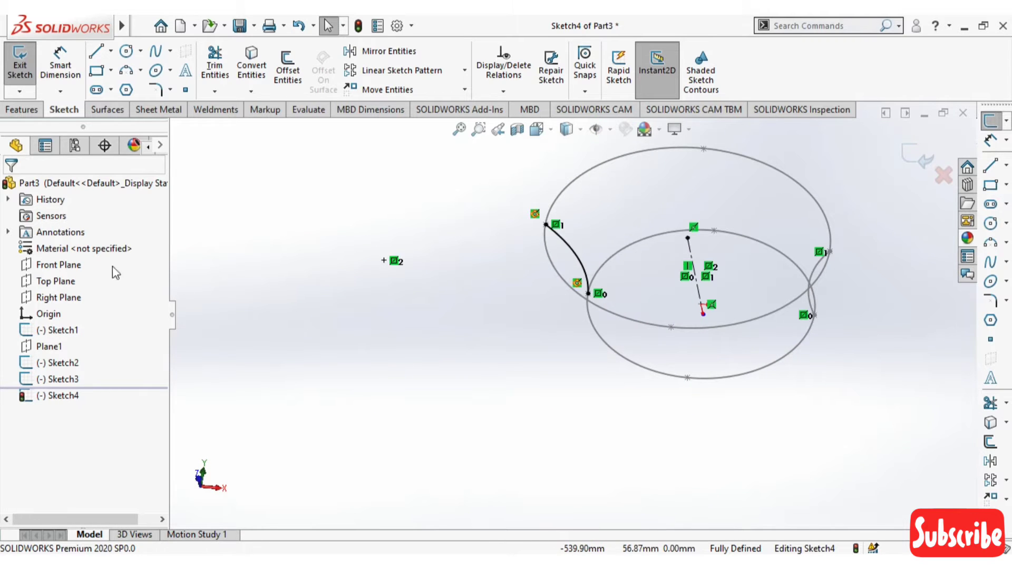
Step: Exit the mirrored-arc sketch and view the profile face-on, normal to its sketch plane
left_click(64, 299)
left_click(74, 272)
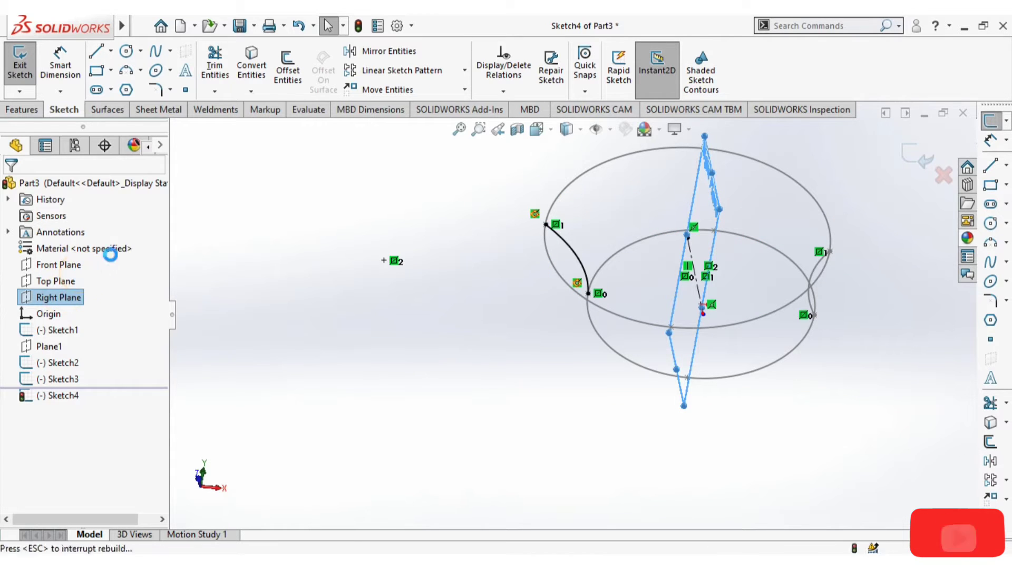
left_click(551, 132)
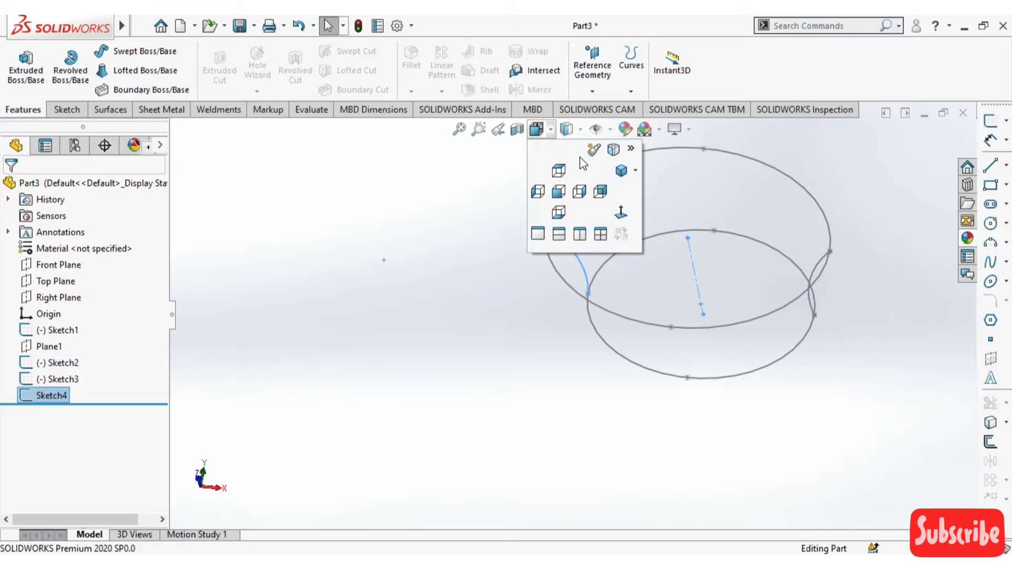
left_click(617, 211)
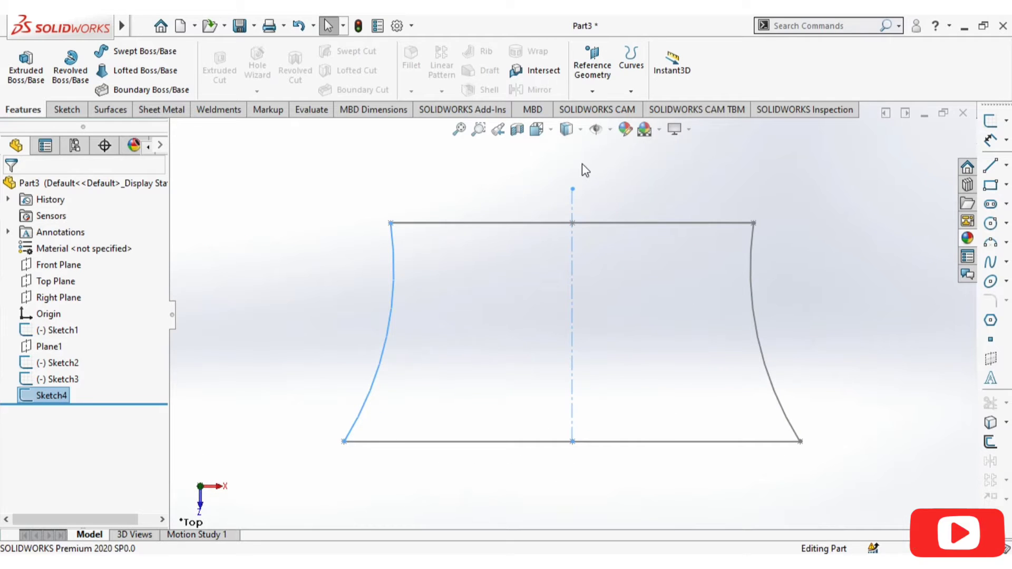
Step: Try to delete the sketch containing the mirrored side arc
right_click(48, 397)
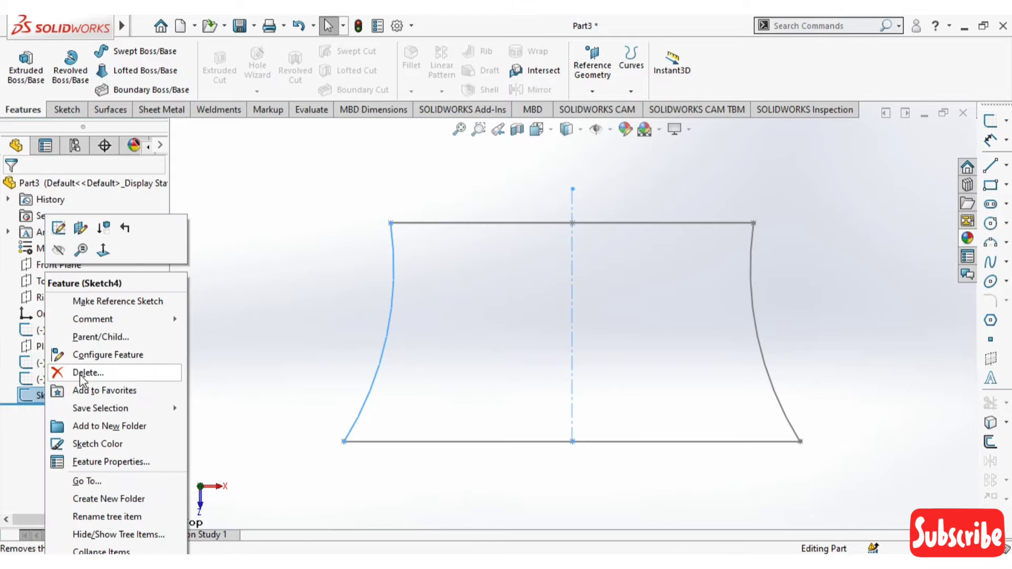
left_click(82, 374)
left_click(598, 218)
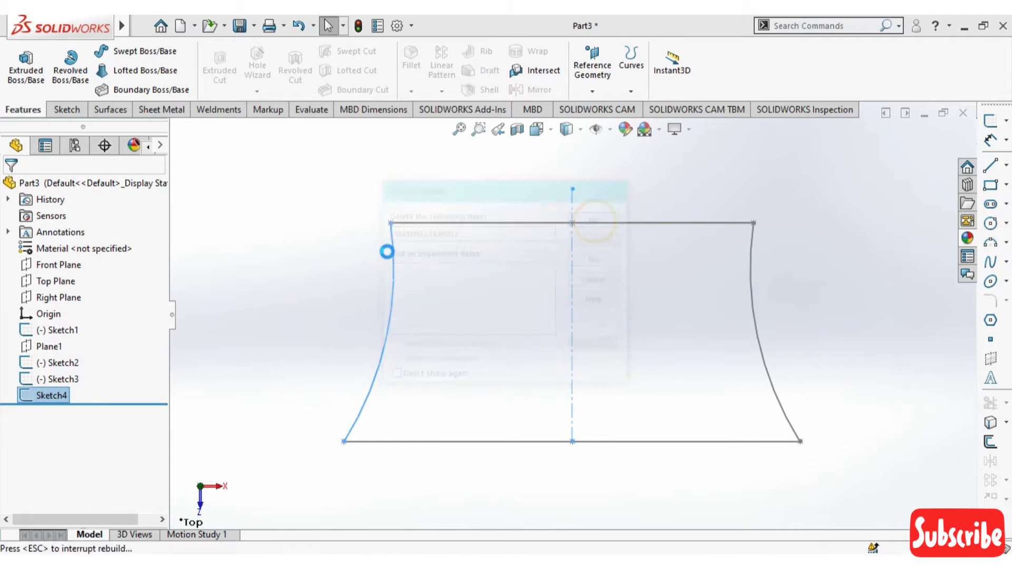
Step: Start a new sketch on the Right Plane and view it normal to the plane
mouse_move(339, 306)
middle_mouse_down()
mouse_move(349, 272)
mouse_move(352, 287)
middle_mouse_up()
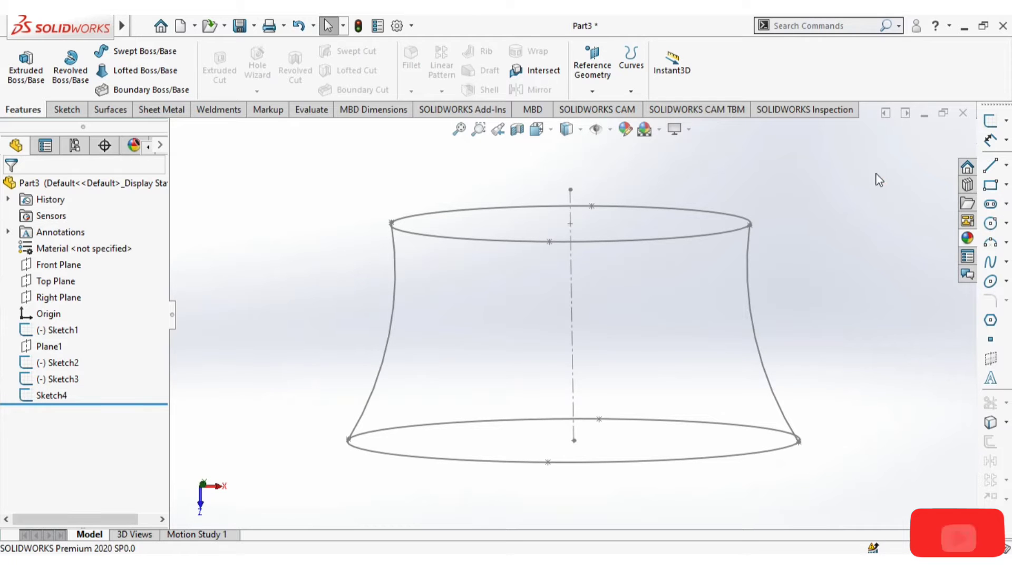
mouse_move(832, 275)
middle_mouse_down()
mouse_move(881, 304)
mouse_move(892, 334)
mouse_move(818, 280)
mouse_move(823, 337)
mouse_move(812, 340)
middle_mouse_up()
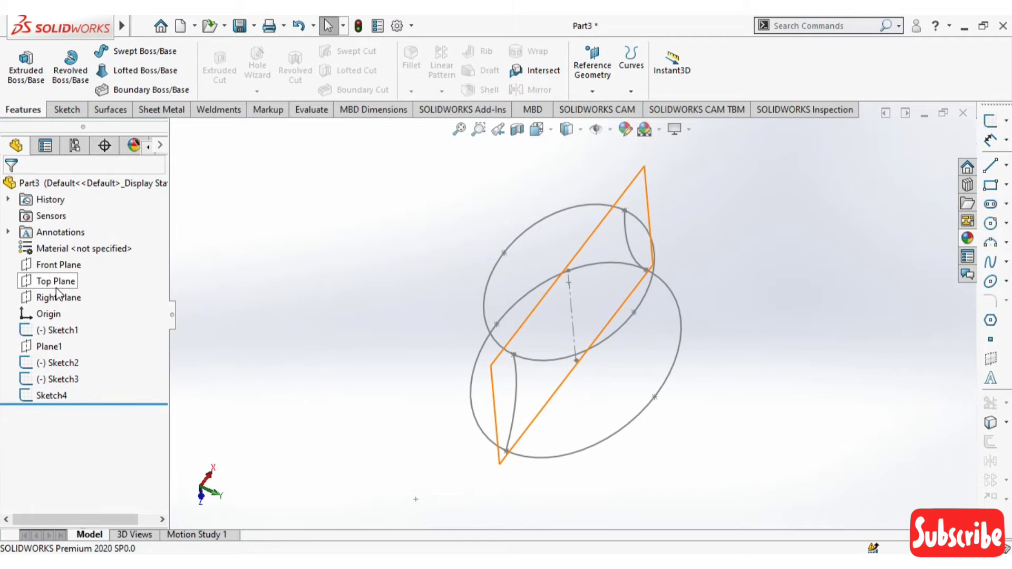
left_click(55, 303)
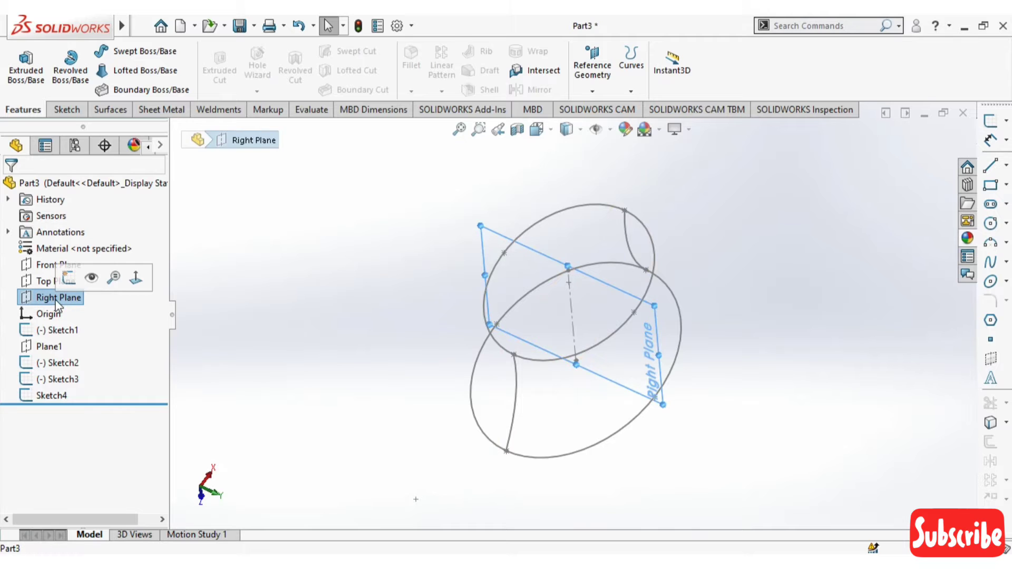
left_click(68, 274)
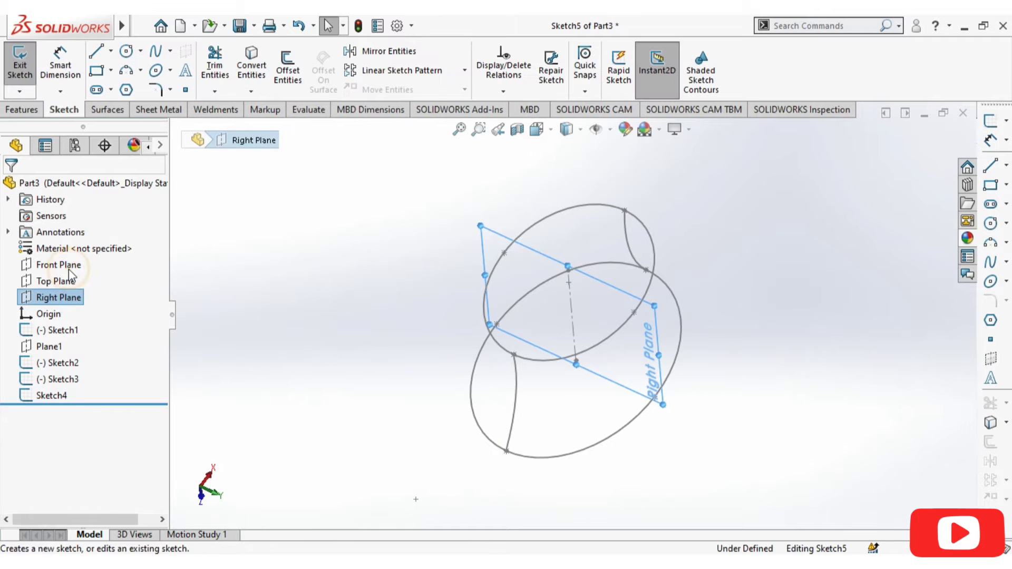
left_click(548, 129)
left_click(625, 214)
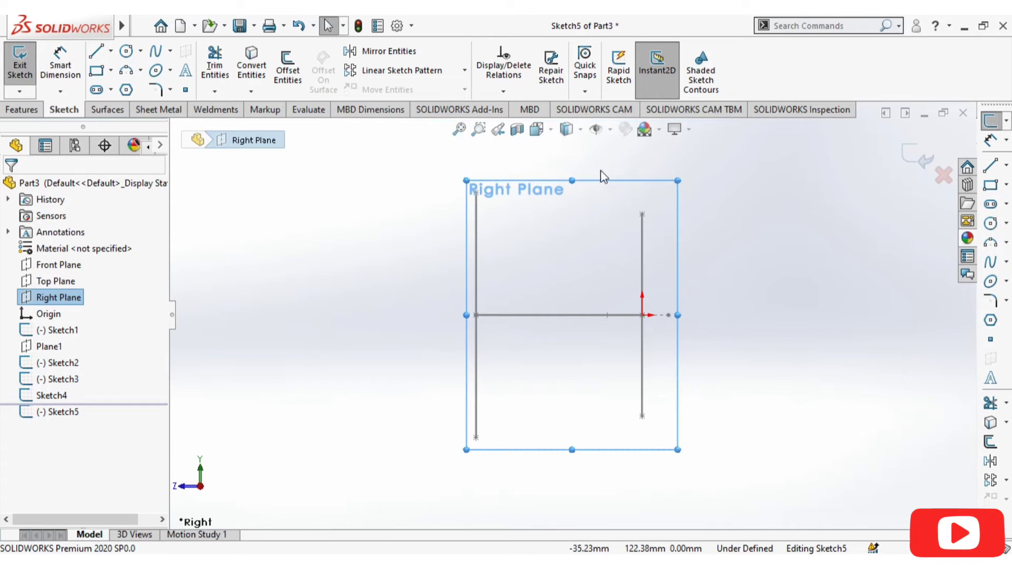
Step: Sketch a three-point arc sagging between the upper ends of the two ellipses, with a radius of about 112 mm
scroll(601, 176, "down", 2)
left_click(128, 72)
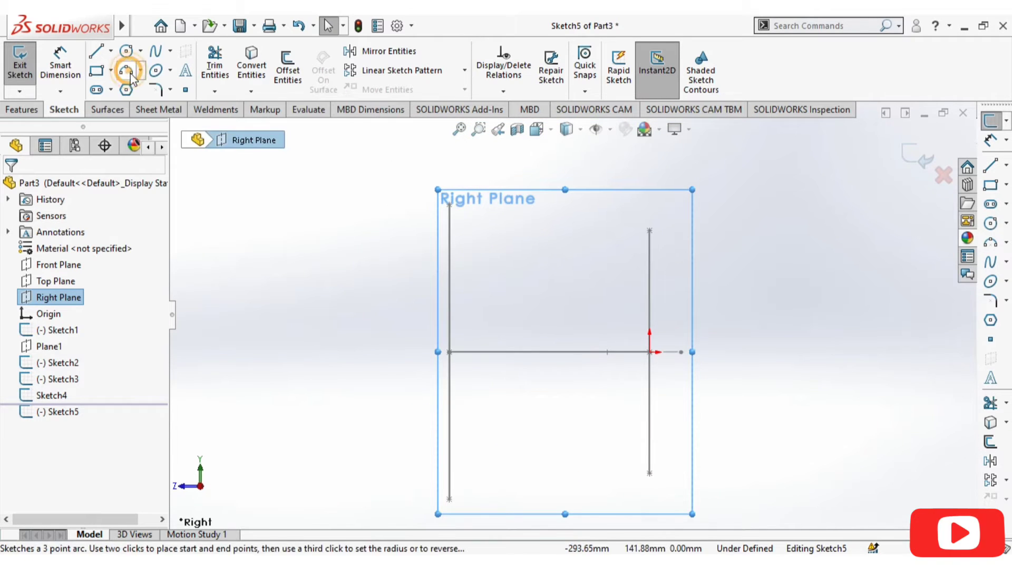
left_click(451, 177)
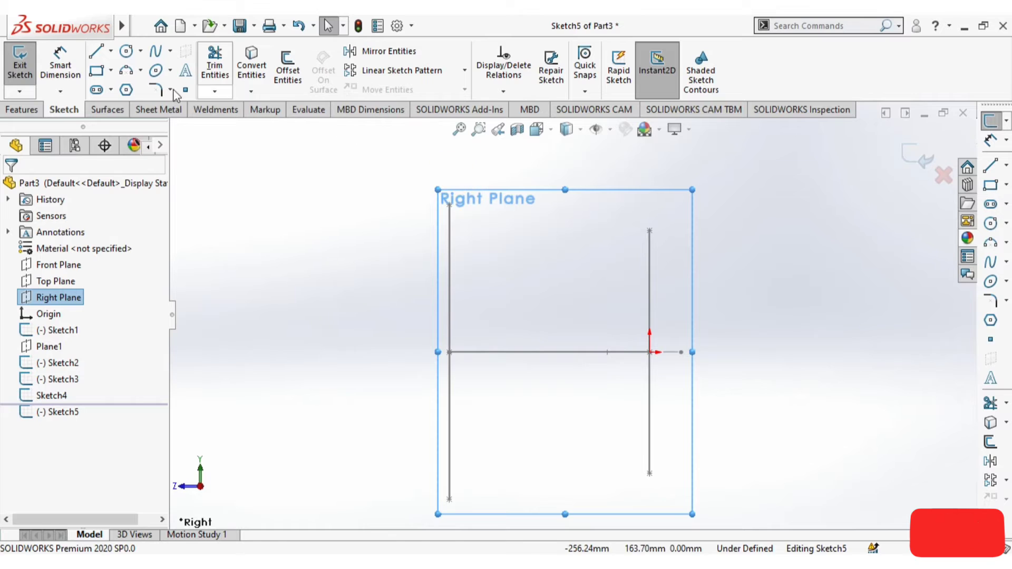
left_click(126, 70)
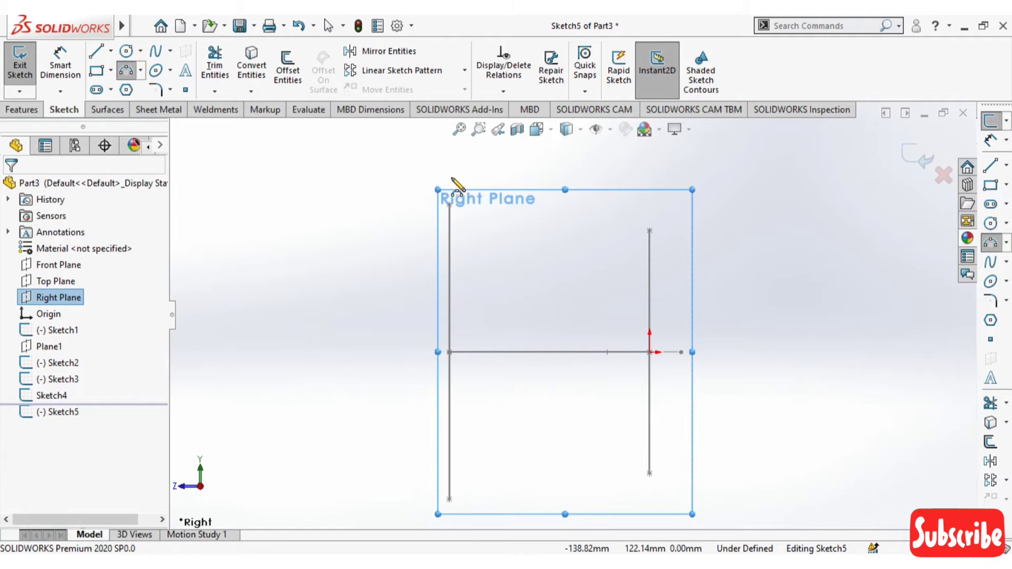
left_click(451, 179)
left_click(649, 216)
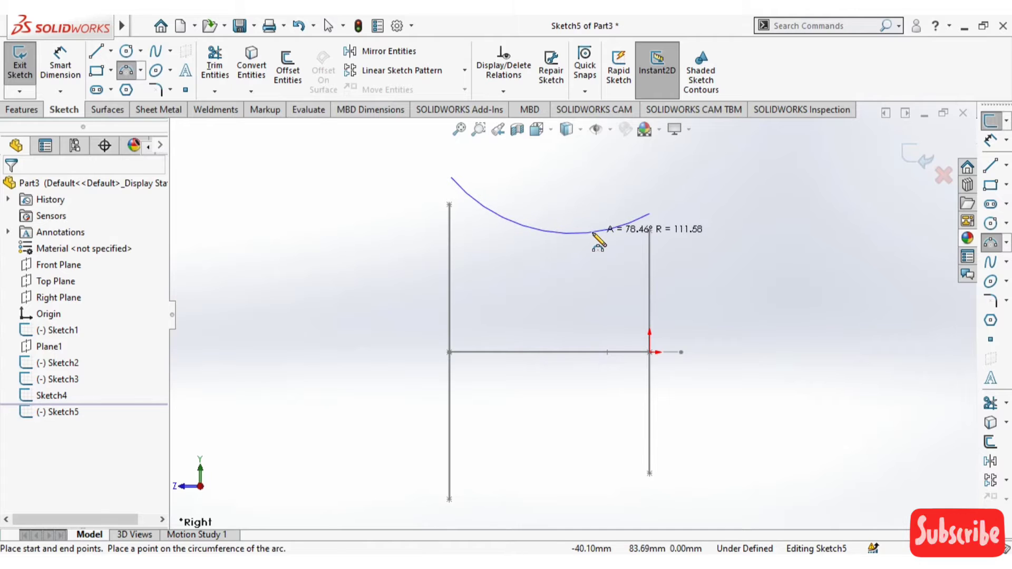
left_click(594, 233)
key("Escape")
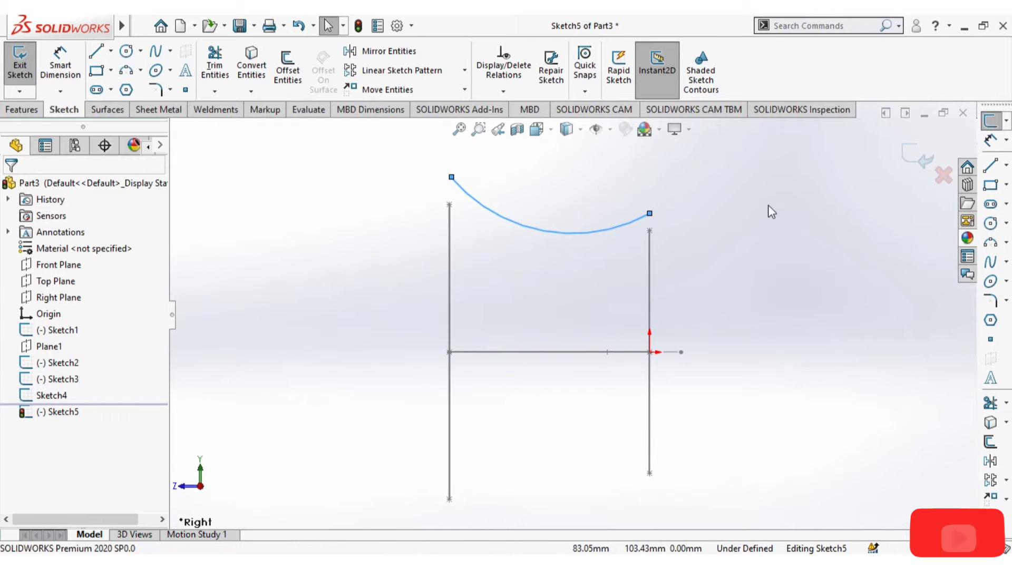
Step: Add a Pierce relation between the new arc's +Z endpoint and the larger ellipse
mouse_move(768, 211)
middle_mouse_down()
mouse_move(810, 226)
mouse_move(775, 218)
middle_mouse_up()
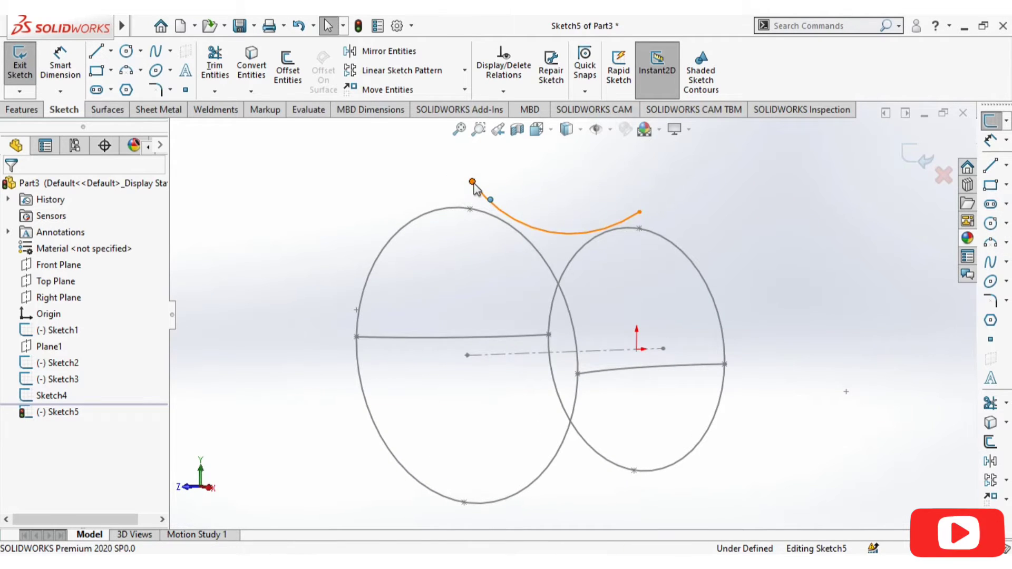
left_click(465, 210)
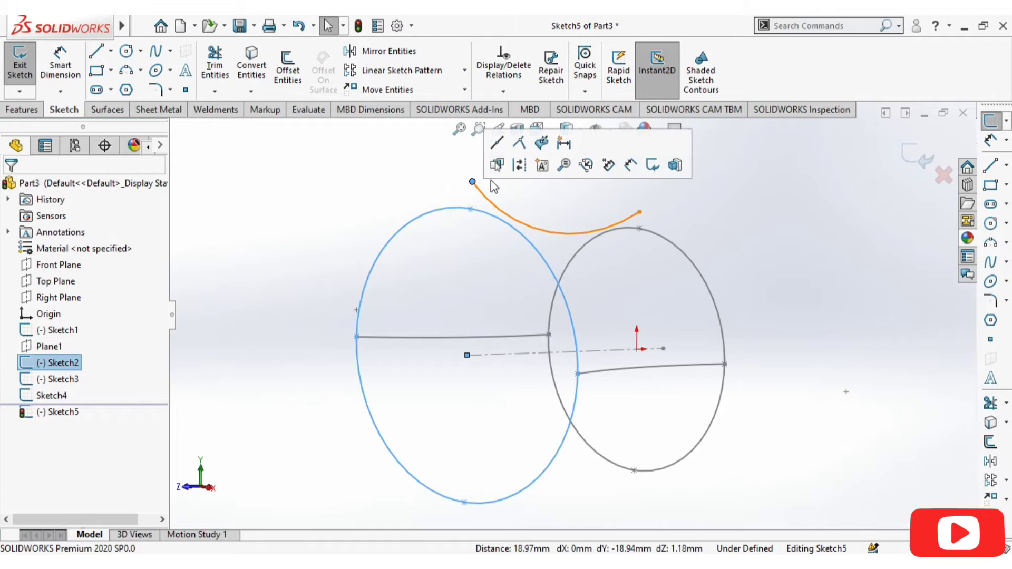
left_click(543, 143)
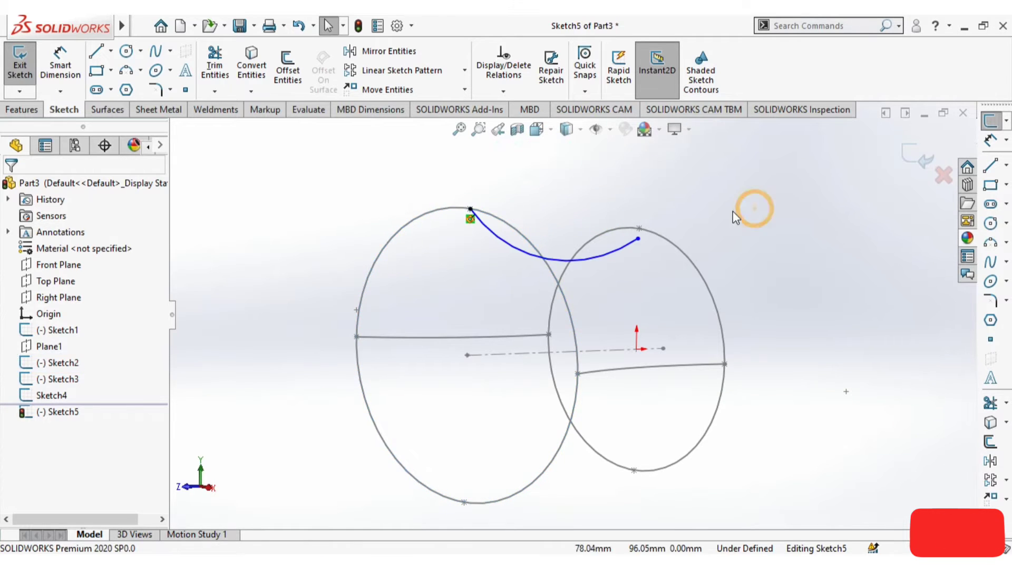
Step: Pierce the arc's other endpoint to the smaller ellipse and exit the sketch
middle_click_drag(734, 211, 715, 219)
scroll(639, 242, "down", 4)
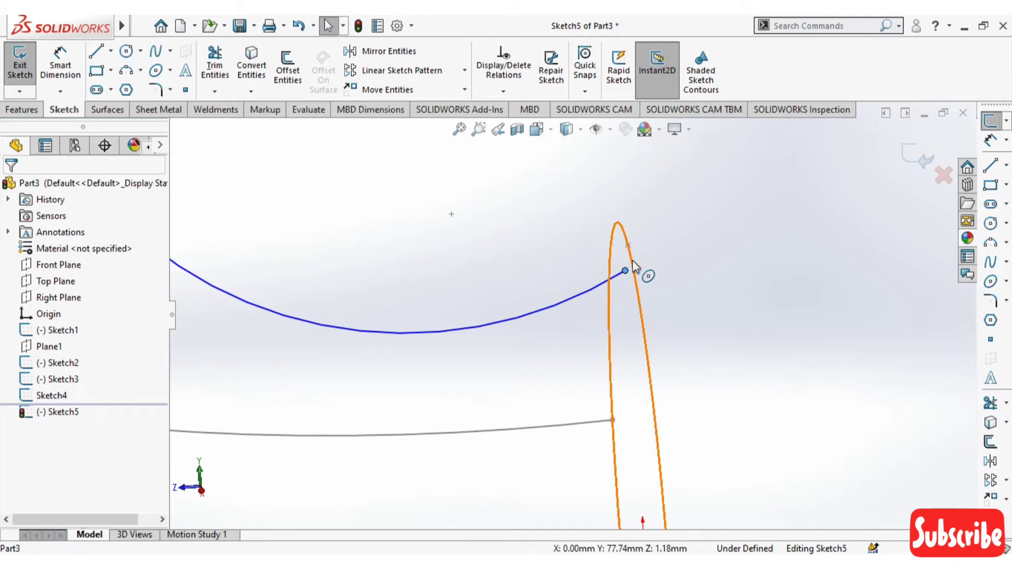
left_click(634, 259)
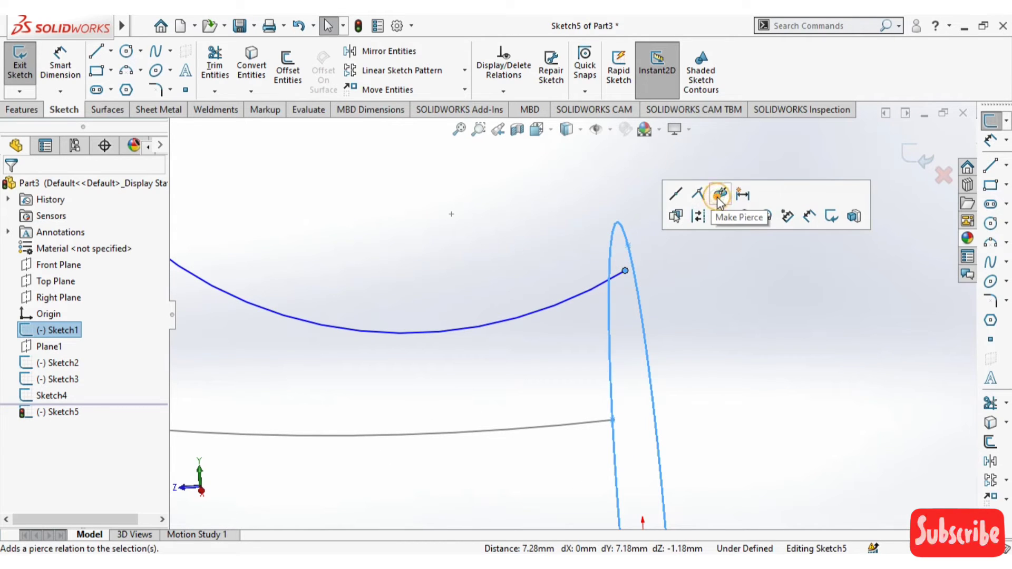
left_click(719, 196)
scroll(724, 279, "up", 4)
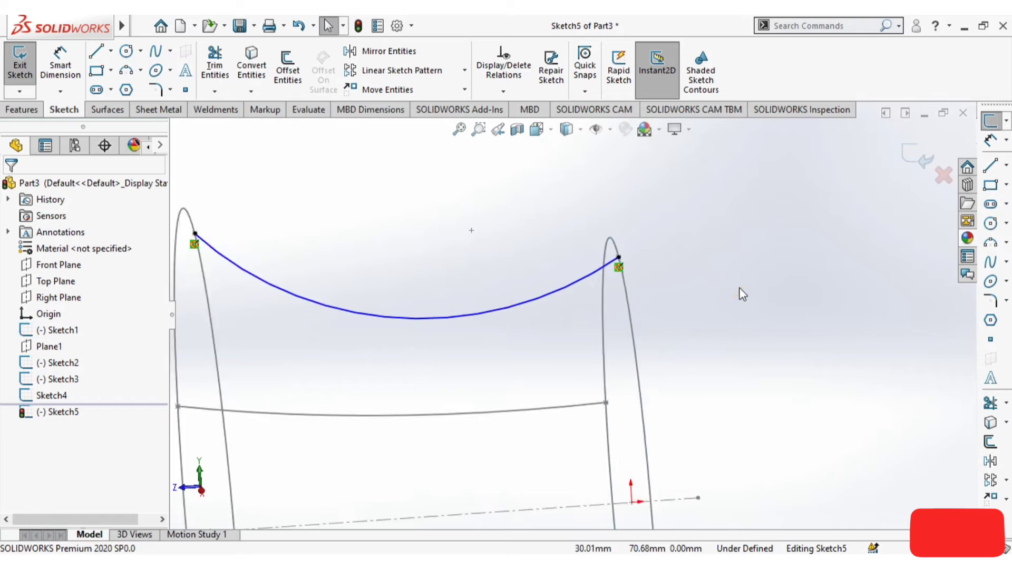
left_click(916, 161)
Step: Start another sketch on the Right Plane and orient the view normal to it
scroll(790, 293, "up", 3)
mouse_move(738, 361)
middle_mouse_down()
mouse_move(728, 363)
mouse_move(748, 323)
mouse_move(710, 406)
mouse_move(717, 436)
mouse_move(742, 406)
mouse_move(757, 469)
mouse_move(748, 464)
middle_mouse_up()
left_click(65, 301)
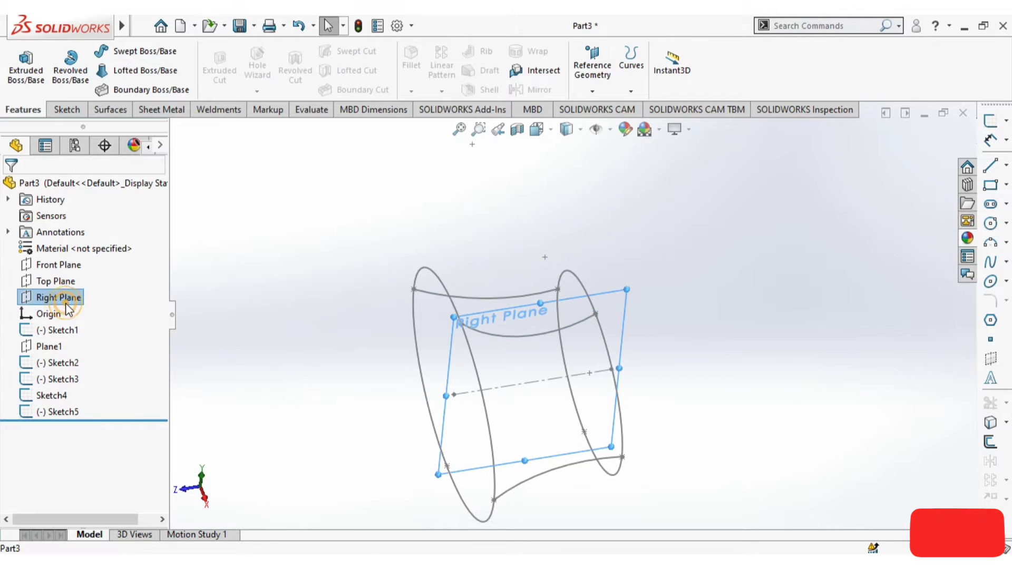
left_click(84, 281)
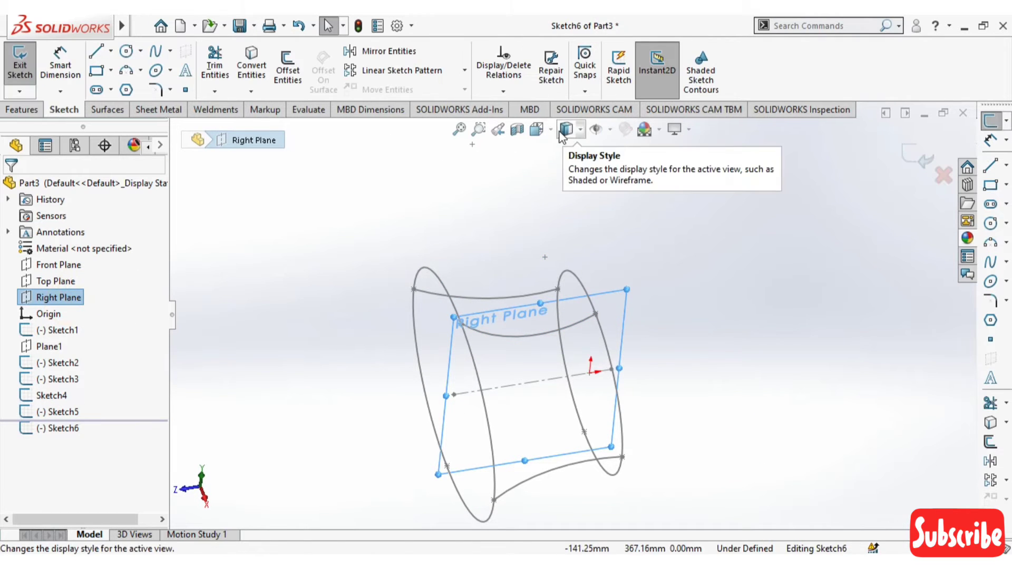
left_click(541, 128)
left_click(620, 213)
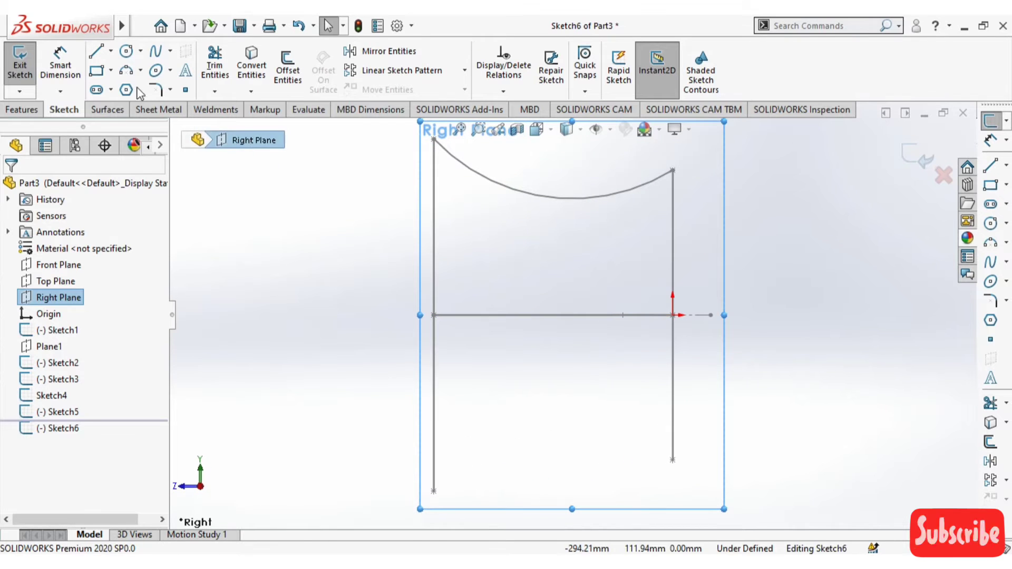
Step: Try to sketch a centerline from the larger ellipse's center along the horizontal axis, extending past the origin
left_click(111, 50)
left_click(126, 89)
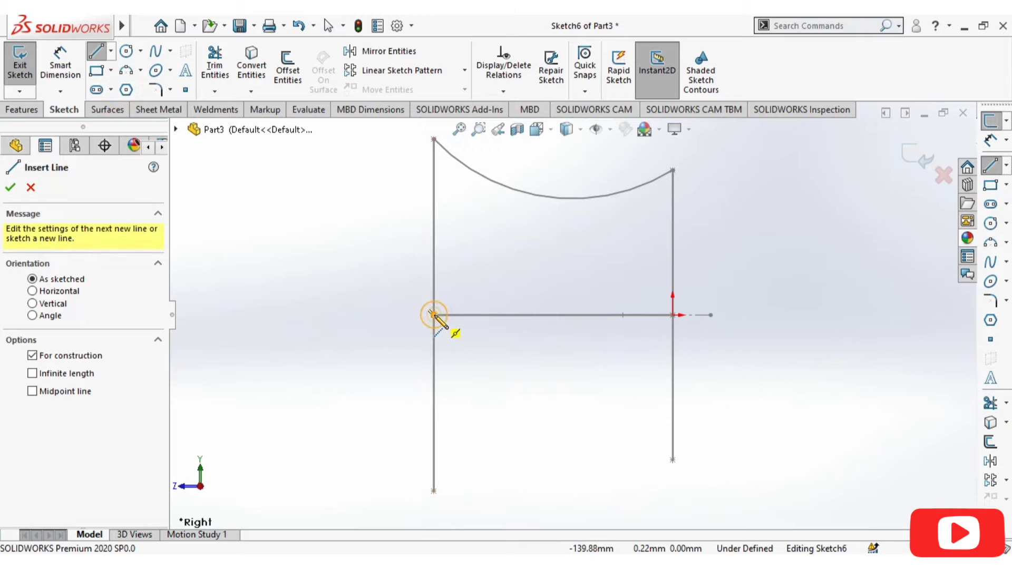
left_click(434, 315)
left_click(707, 315)
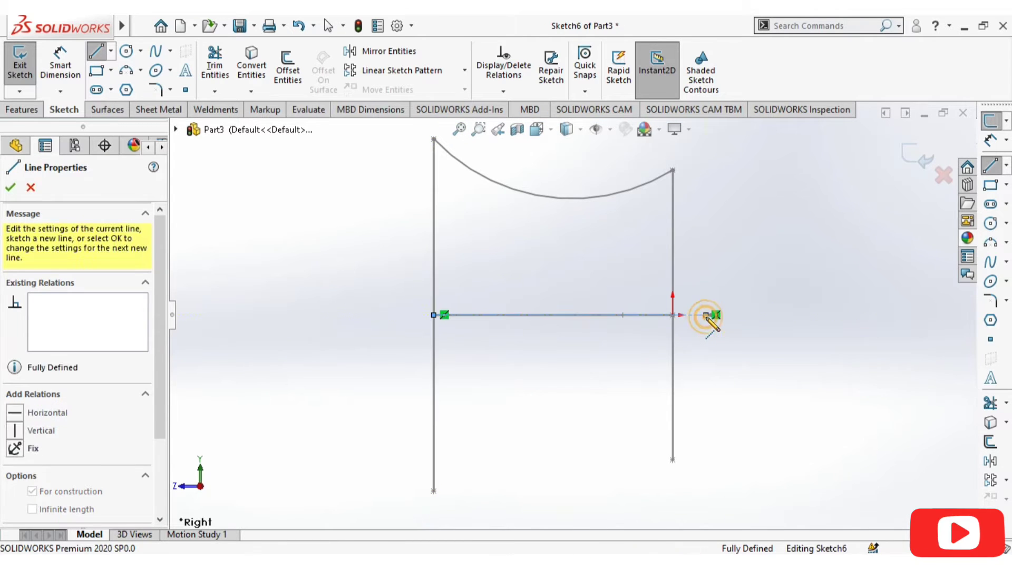
key("Escape")
key("f")
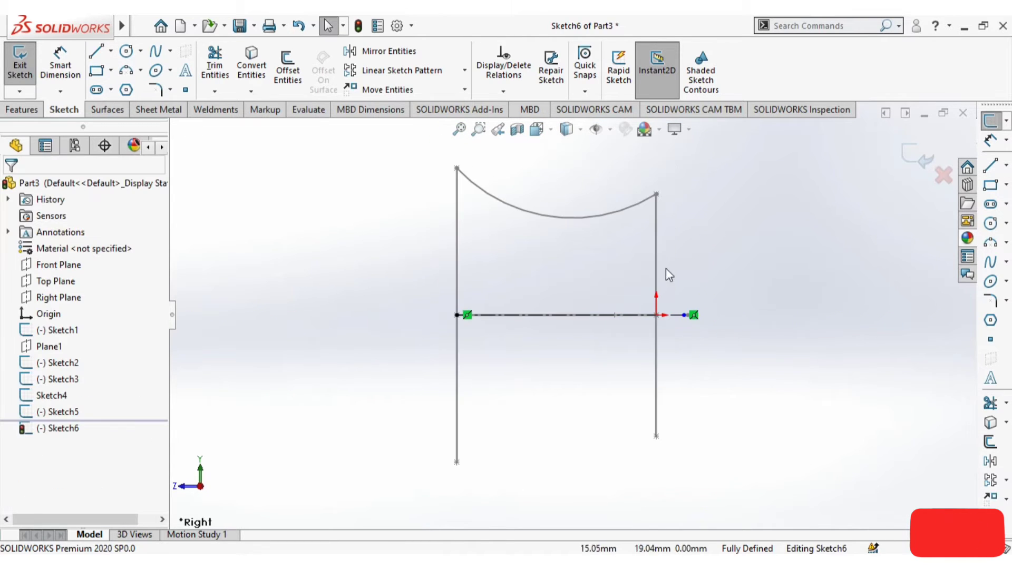
left_click(499, 201)
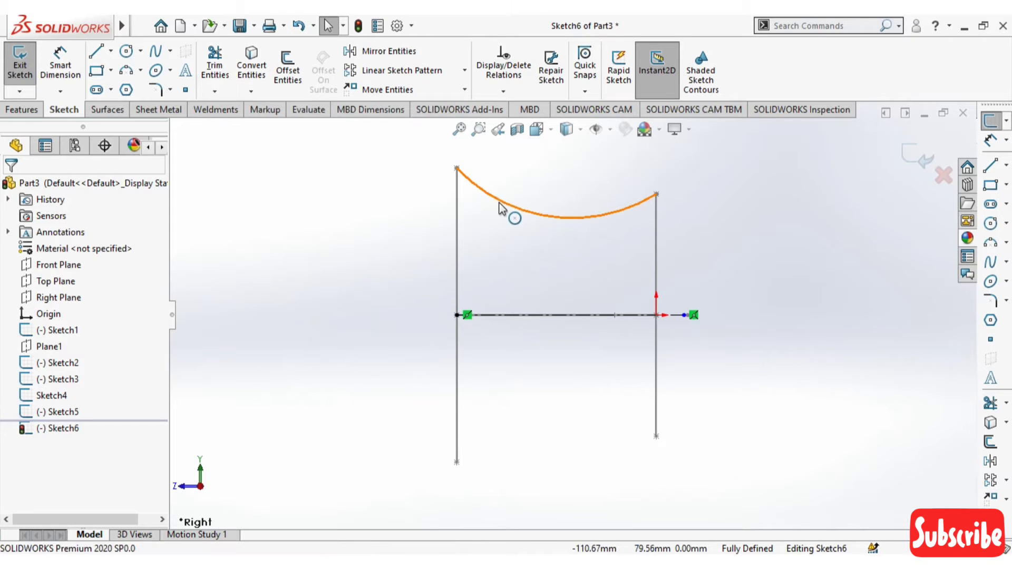
left_click(214, 70)
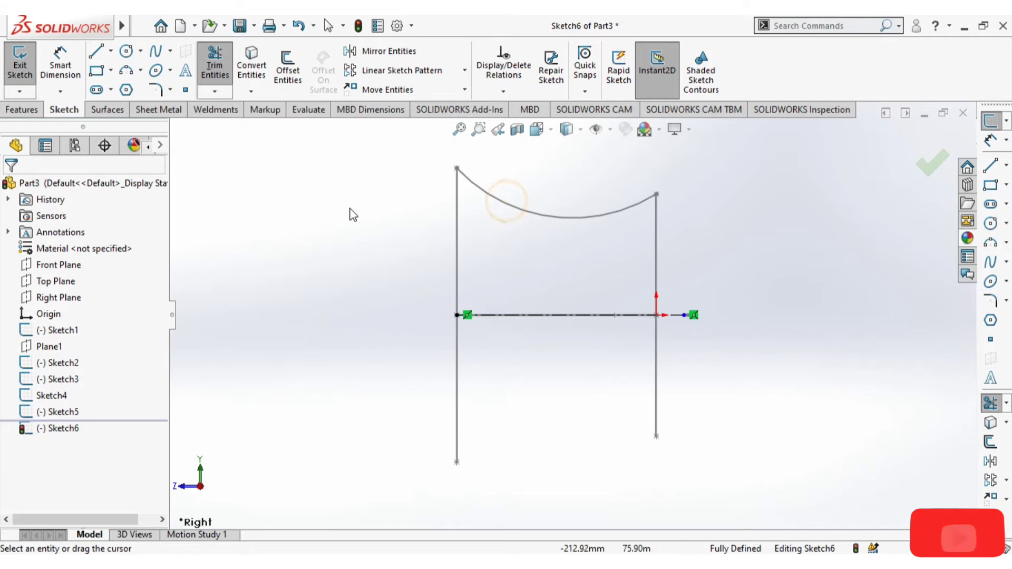
key("Escape")
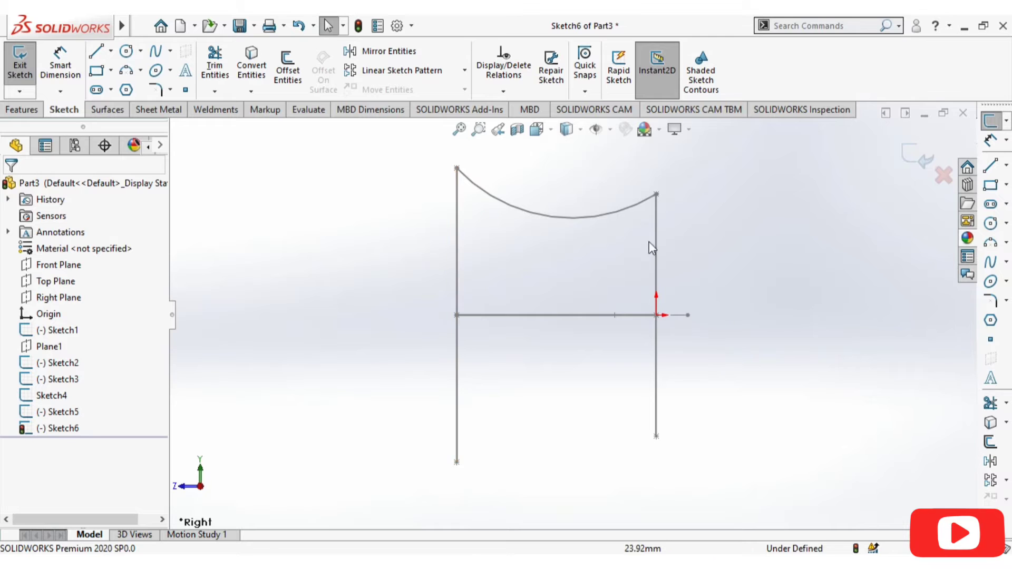
Step: Sketch a horizontal centerline from the larger ellipse's center to the origin
left_click(111, 52)
left_click(131, 88)
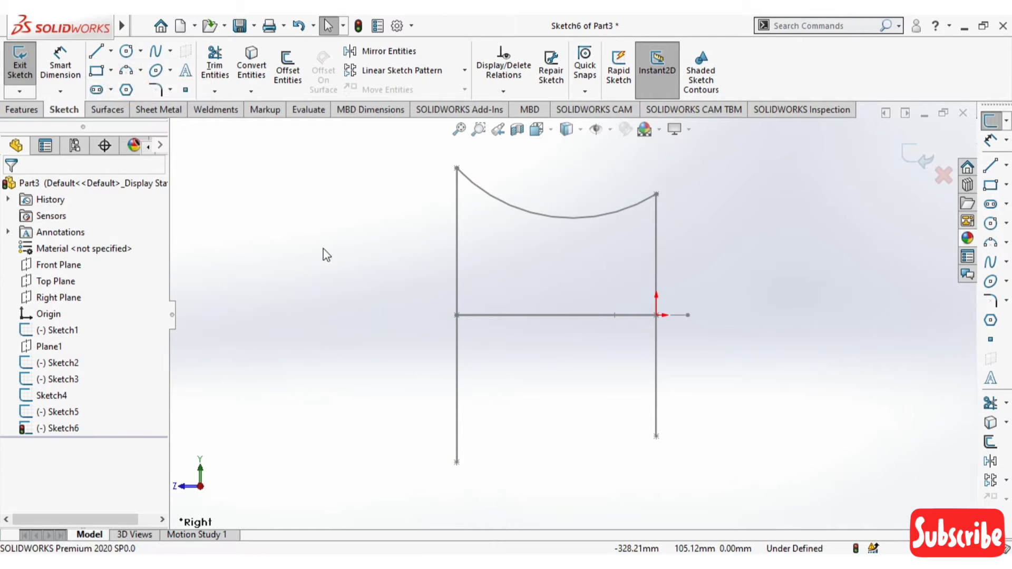
left_click(457, 315)
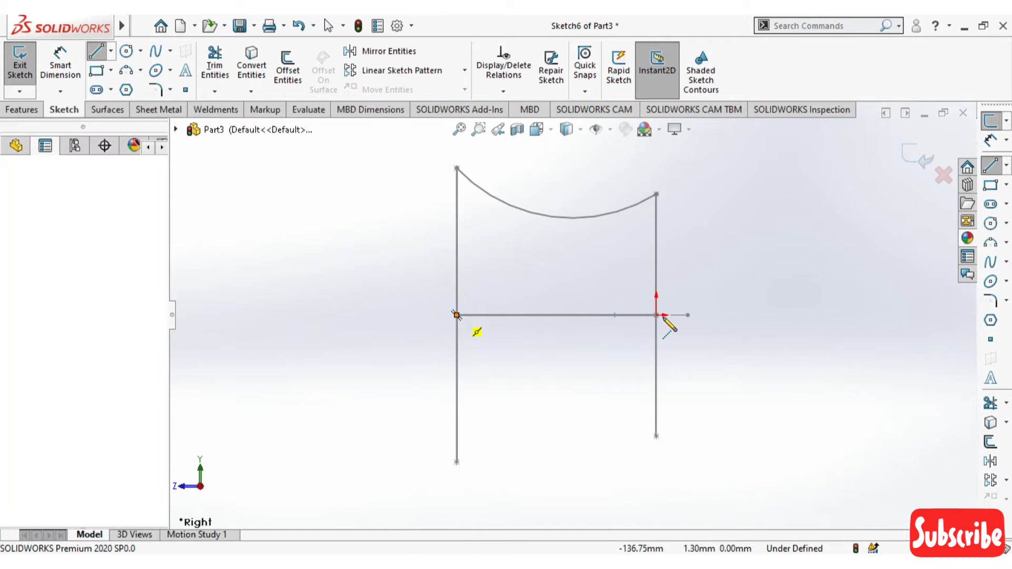
left_click(657, 315)
key("Escape")
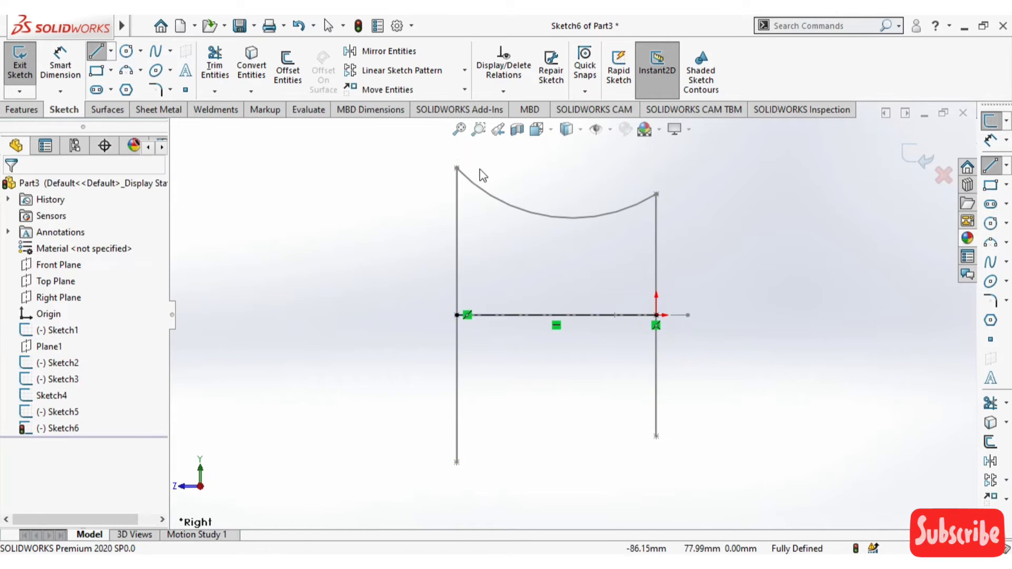
Step: Convert the existing upper arc into the sketch and mirror a copy of it about the horizontal centerline
left_click(501, 205)
left_click(256, 64)
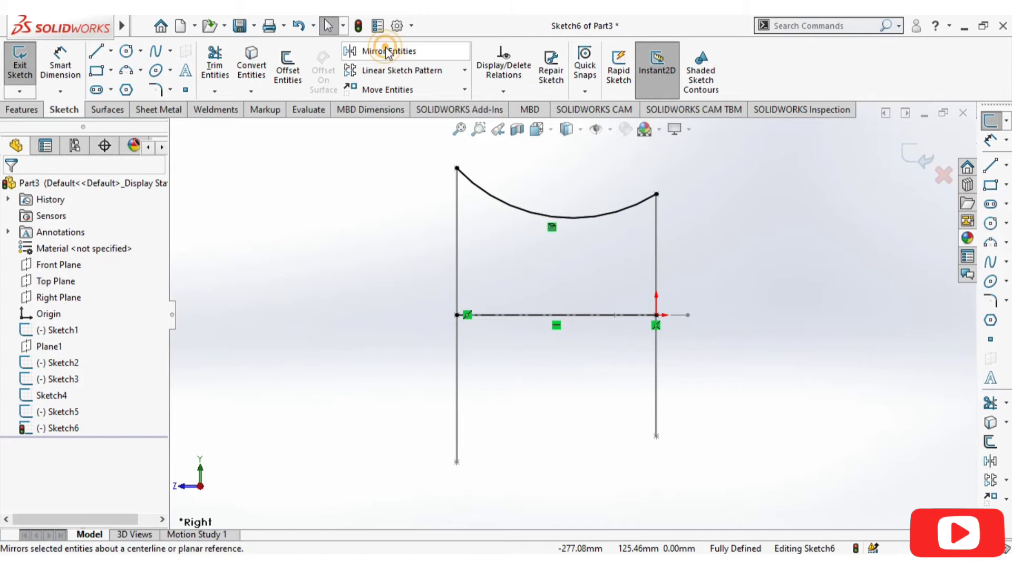
left_click(358, 52)
left_click(482, 189)
left_click(113, 371)
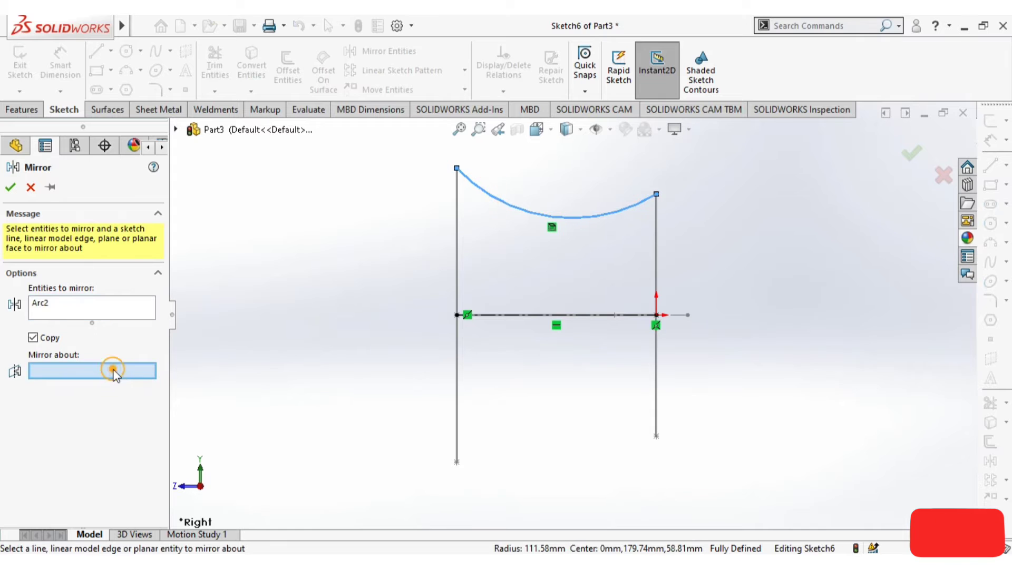
left_click(505, 315)
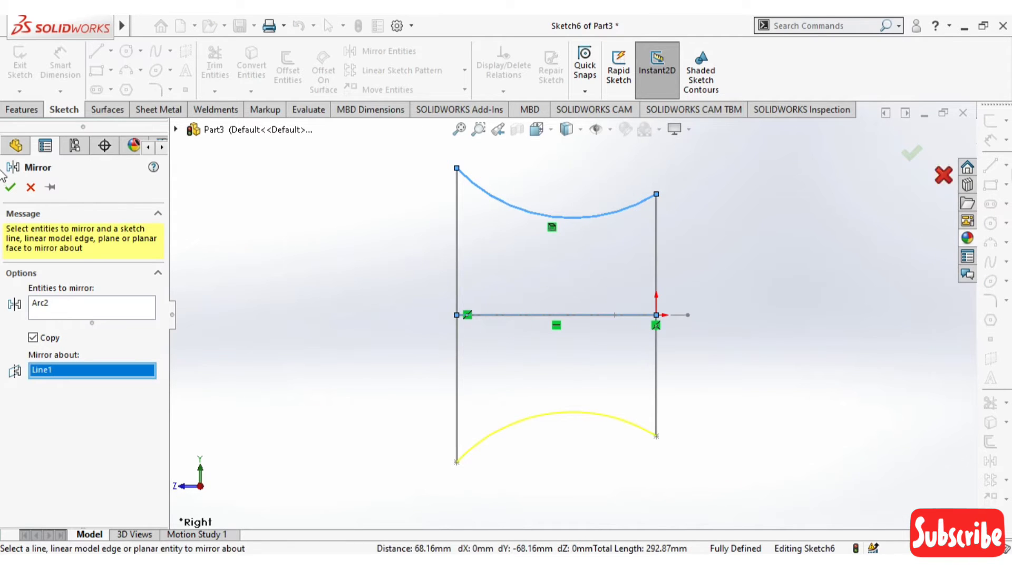
left_click(911, 153)
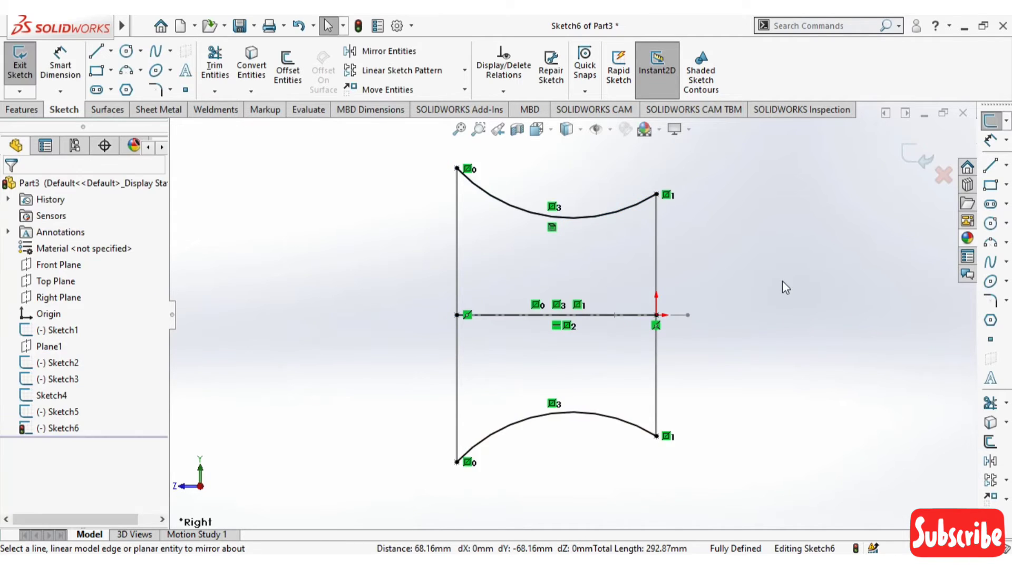
Step: Trim away the converted upper arc, keeping the mirrored lower arc, and exit the sketch
left_click(215, 66)
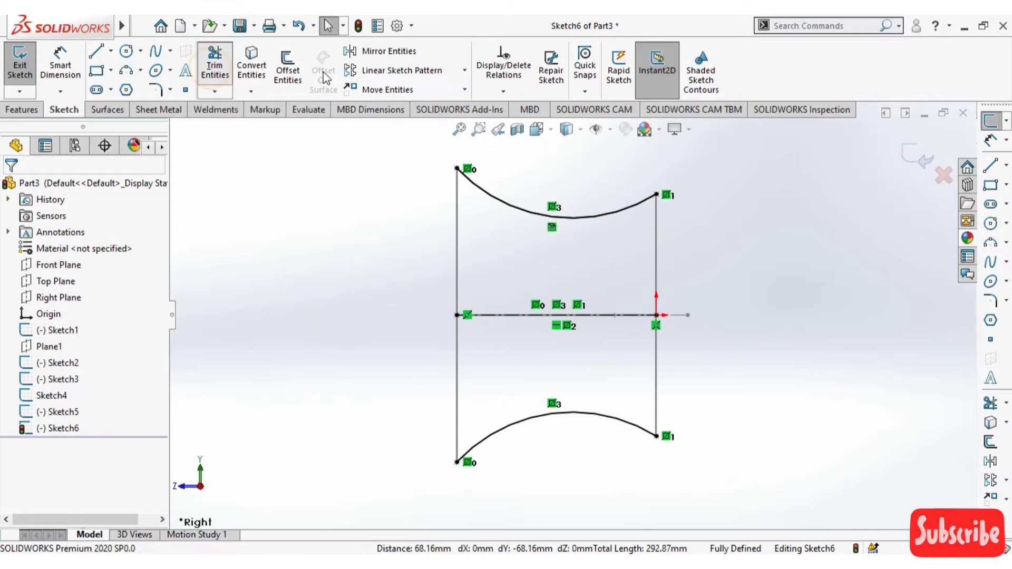
left_click_drag(508, 182, 511, 236)
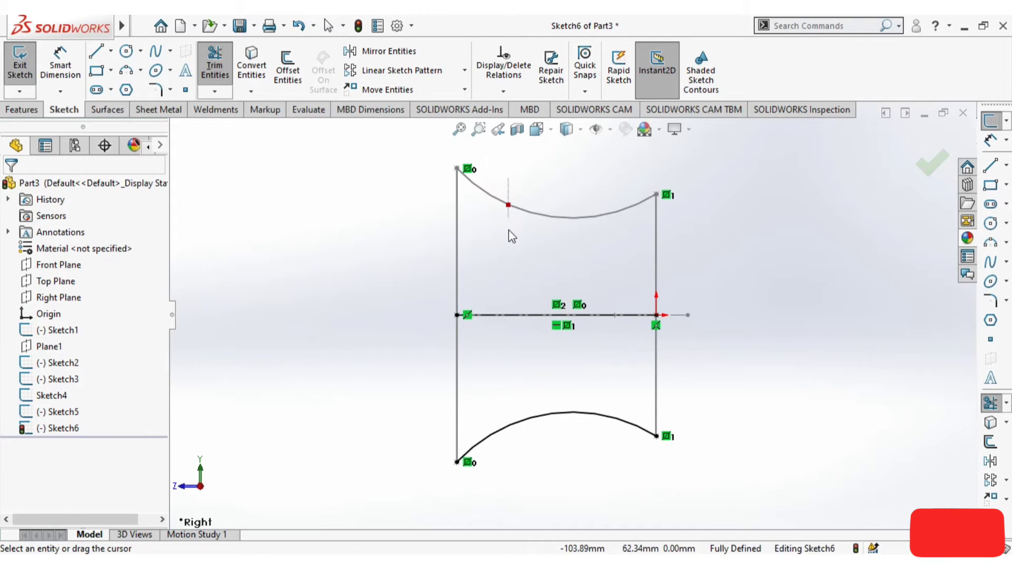
left_click(931, 162)
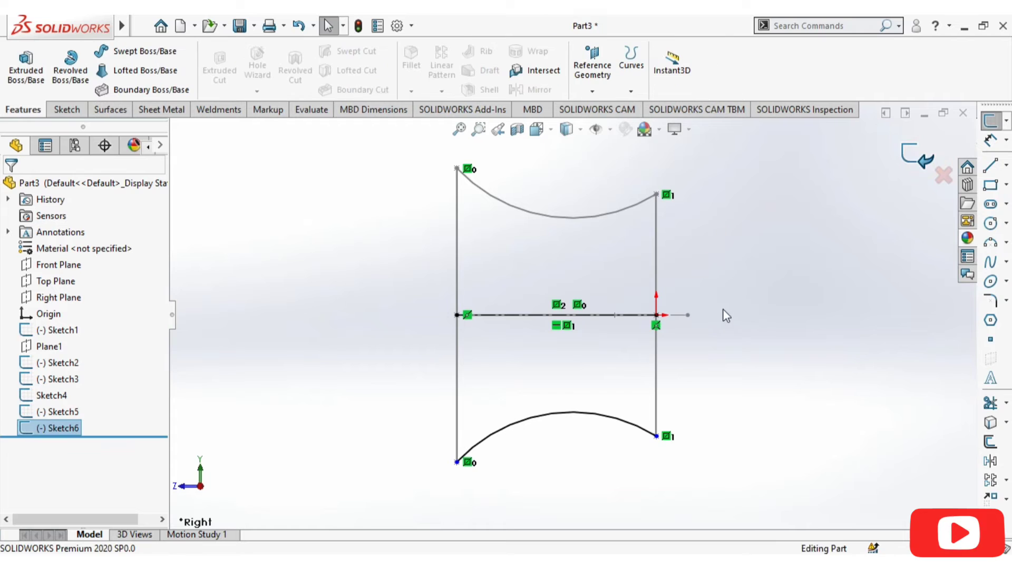
Step: Start a lofted surface with the larger and the smaller ellipse as its profiles
mouse_move(723, 313)
middle_mouse_down()
mouse_move(735, 374)
mouse_move(792, 262)
mouse_move(863, 195)
mouse_move(768, 211)
mouse_move(755, 321)
mouse_move(760, 391)
mouse_move(761, 345)
mouse_move(765, 356)
middle_mouse_up()
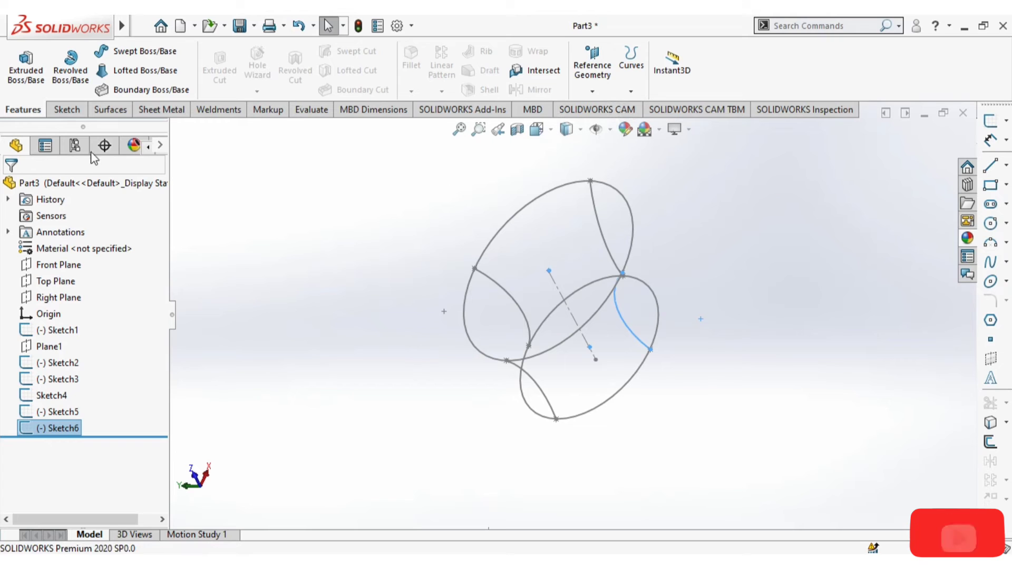
mouse_move(387, 283)
middle_mouse_down()
mouse_move(368, 169)
mouse_move(335, 246)
mouse_move(359, 325)
mouse_move(348, 310)
middle_mouse_up()
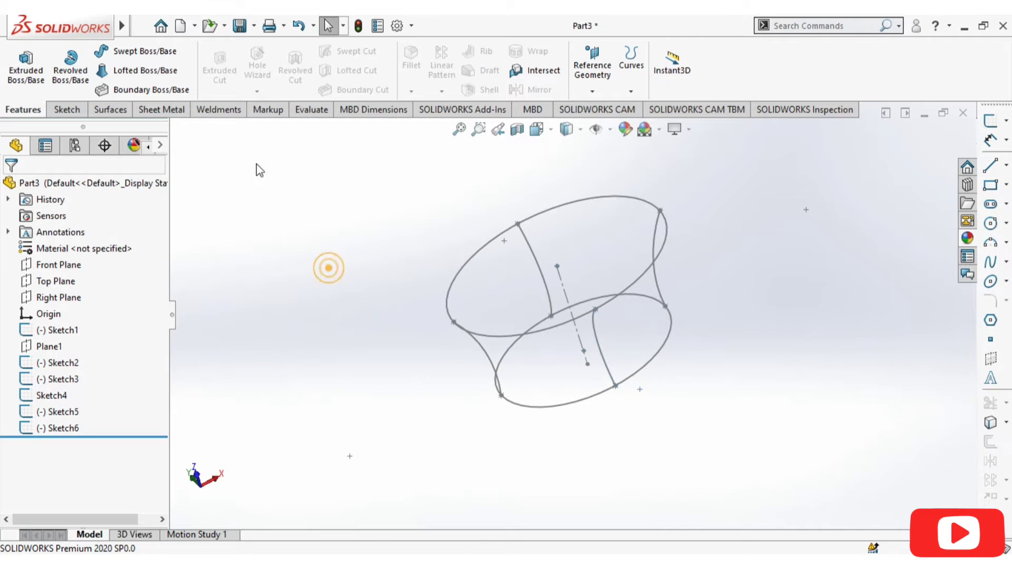
left_click(110, 109)
left_click(140, 72)
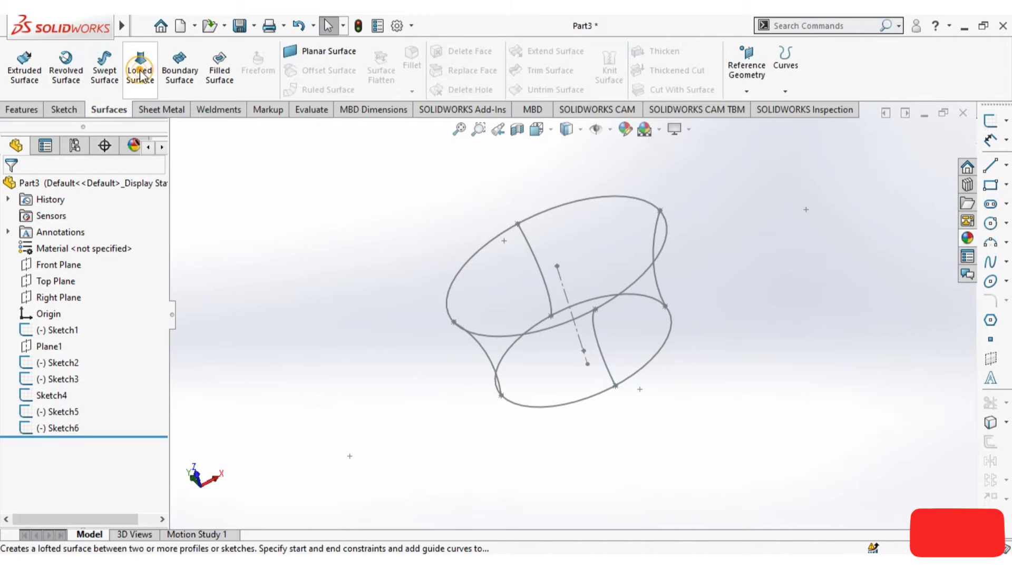
left_click(464, 264)
left_click(556, 409)
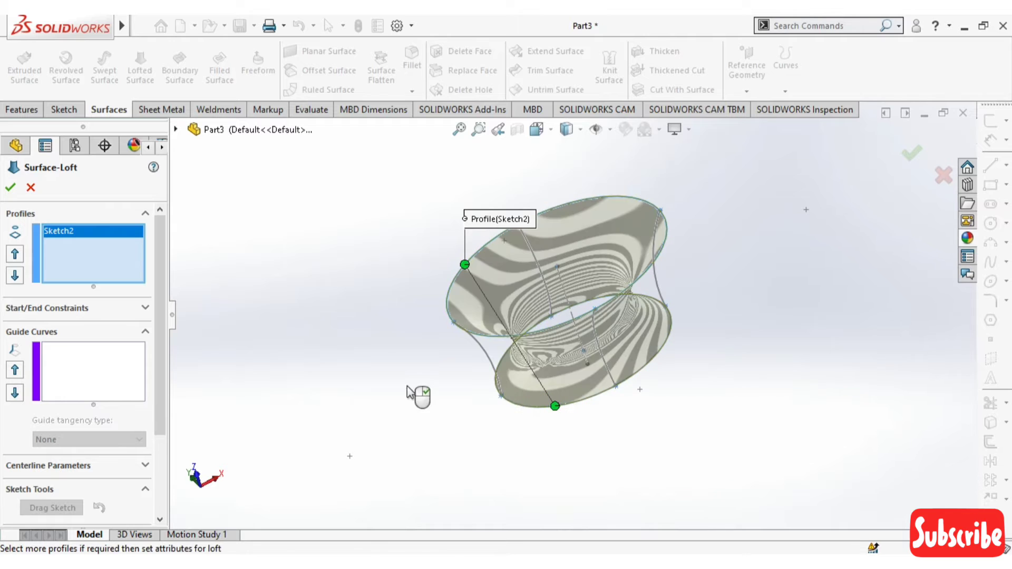
mouse_move(389, 389)
middle_mouse_down()
mouse_move(404, 352)
mouse_move(402, 361)
mouse_move(264, 385)
middle_mouse_up()
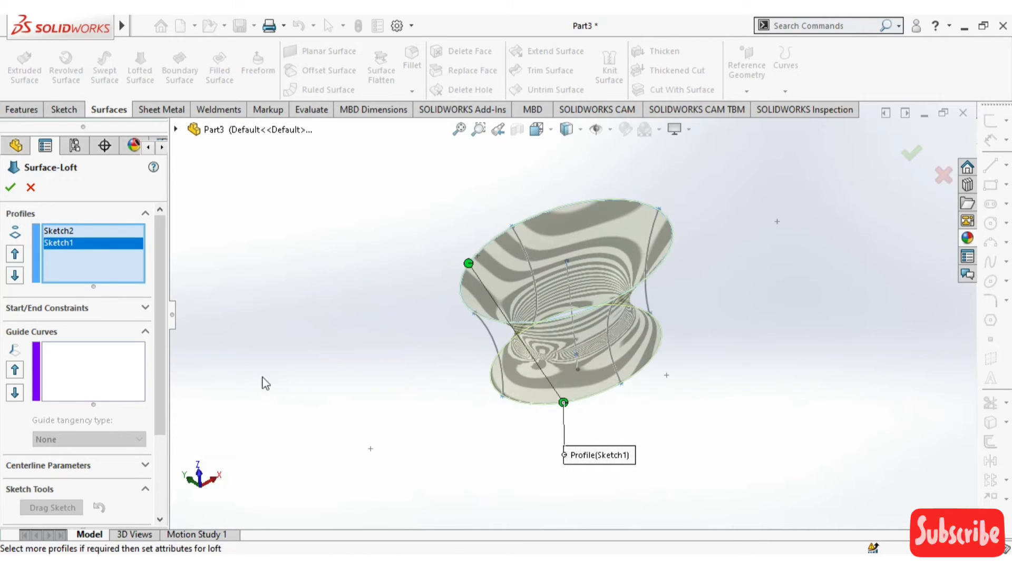
left_click(55, 390)
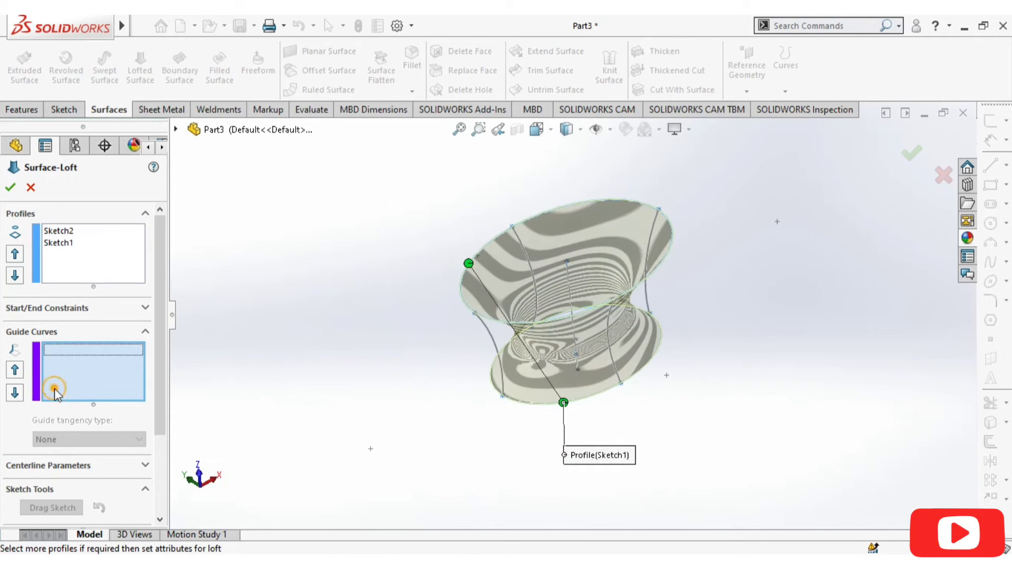
left_click(498, 360)
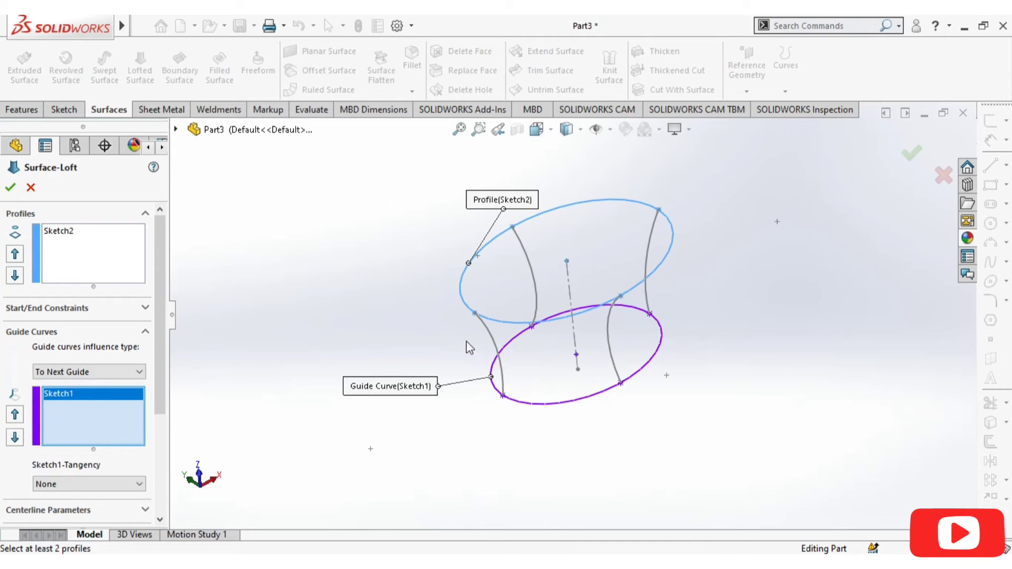
right_click(108, 392)
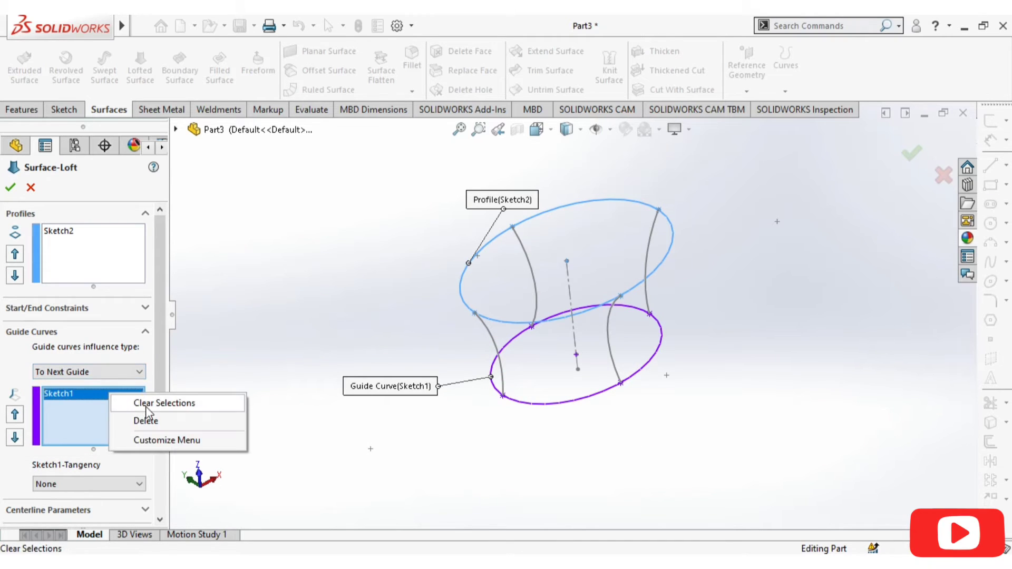
left_click(142, 417)
left_click(81, 262)
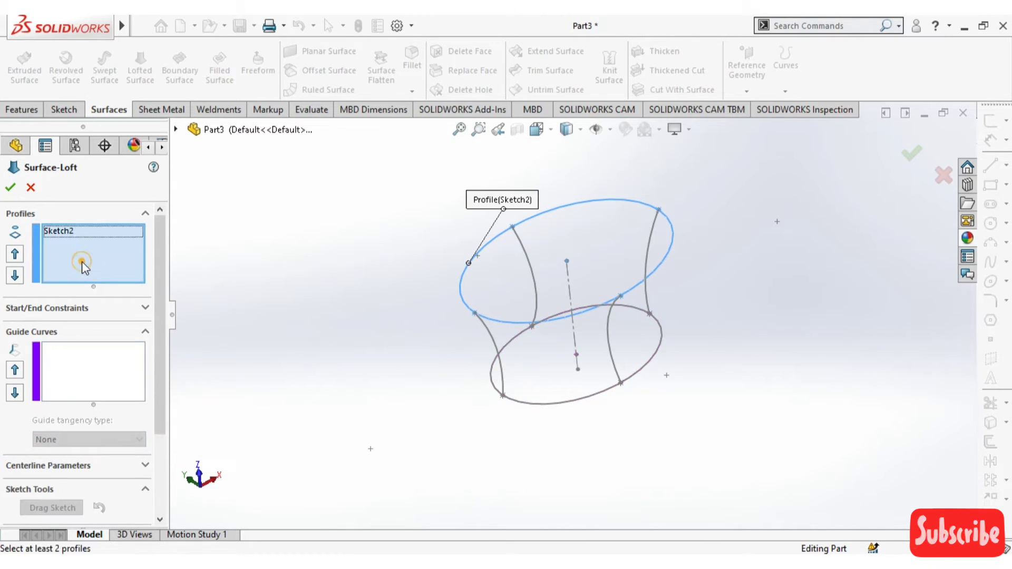
left_click(547, 406)
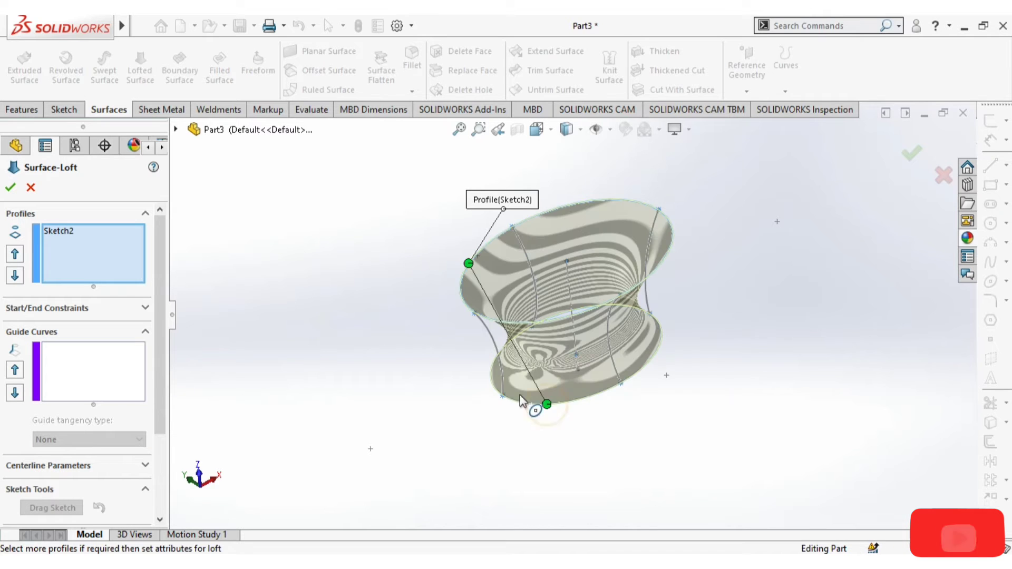
Step: Add the arcs of Sketch5 and Sketch3 as the first two guide curves of the loft
left_click(81, 373)
scroll(545, 268, "down", 3)
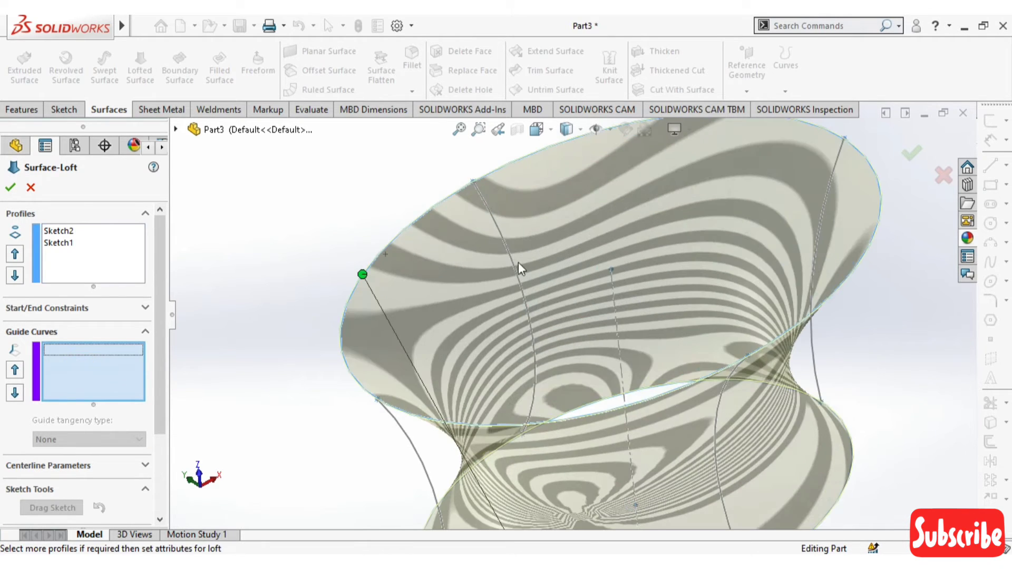
left_click(512, 261)
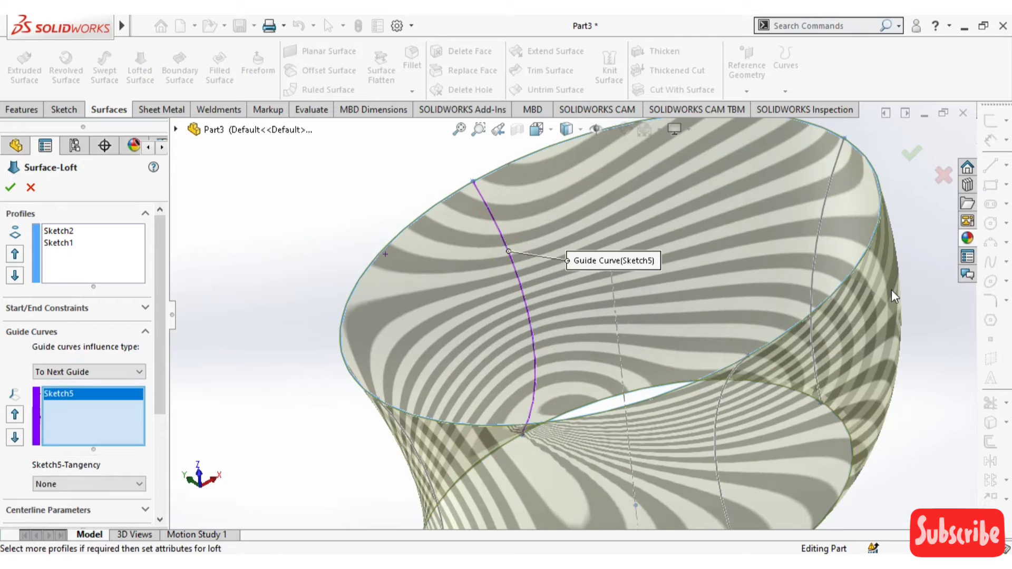
scroll(891, 290, "up", 3)
left_click(717, 268)
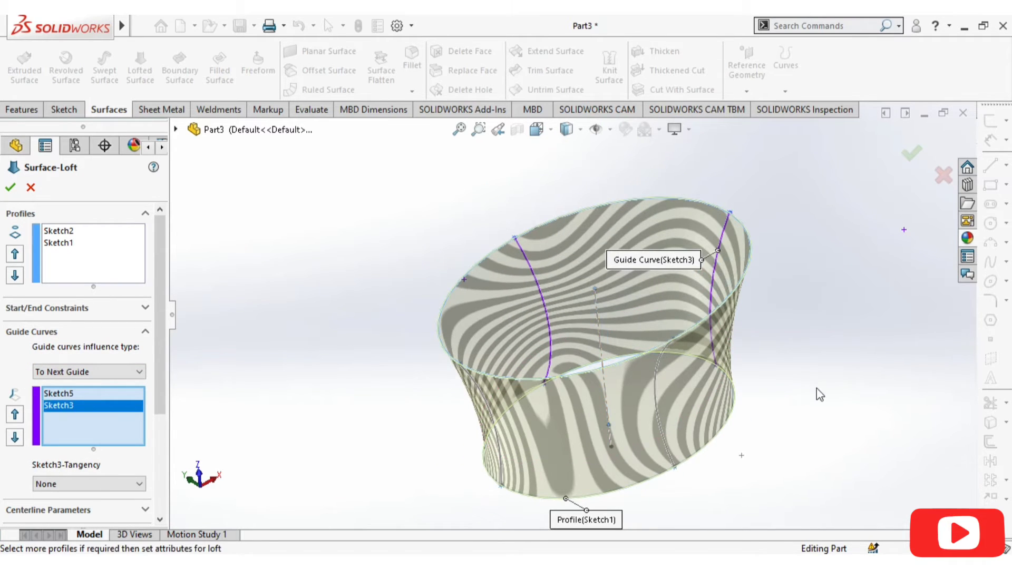
Step: Add the arcs of Sketch6 and Sketch4 as the remaining guide curves and create the lofted surface
middle_click_drag(817, 389, 632, 353)
scroll(631, 355, "down", 3)
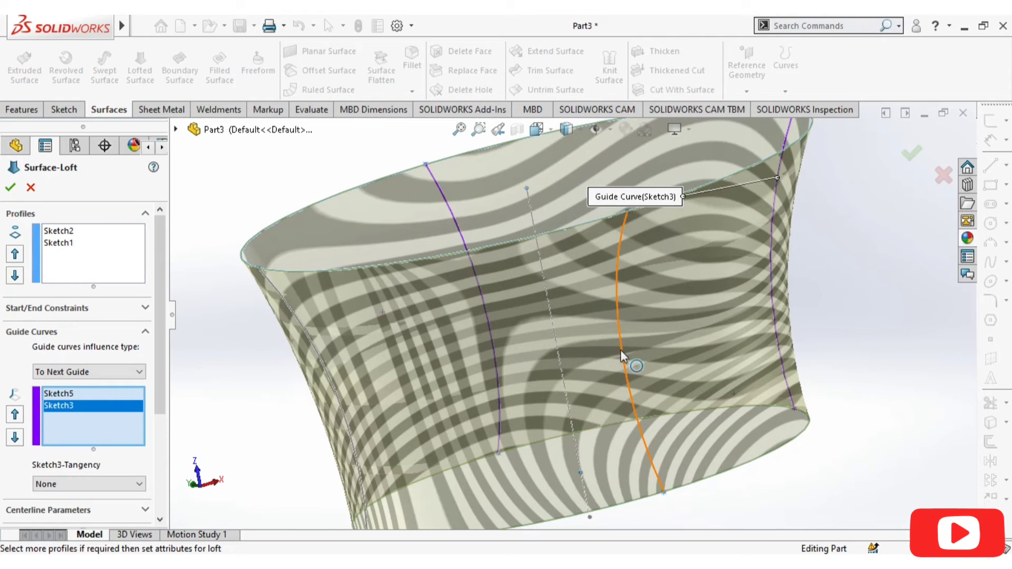
left_click(621, 350)
scroll(564, 364, "up", 2)
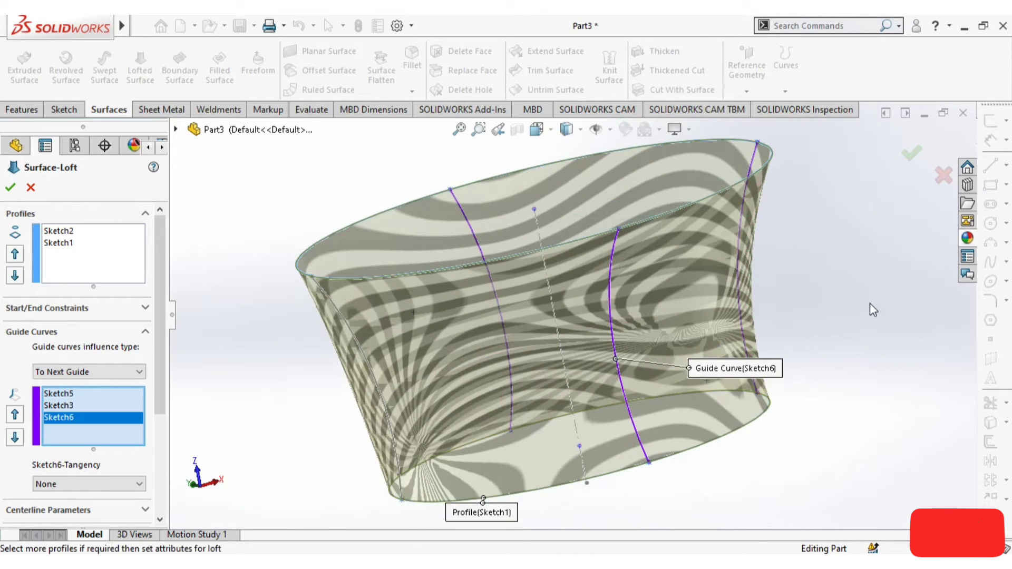
middle_click_drag(873, 310, 870, 350)
scroll(870, 351, "up", 4)
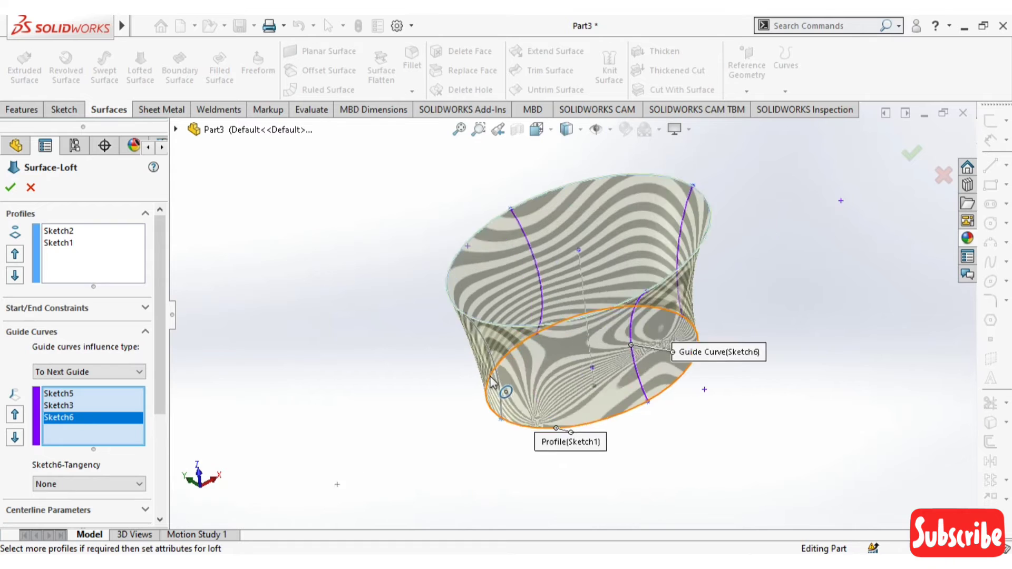
scroll(501, 369, "down", 3)
left_click(510, 343)
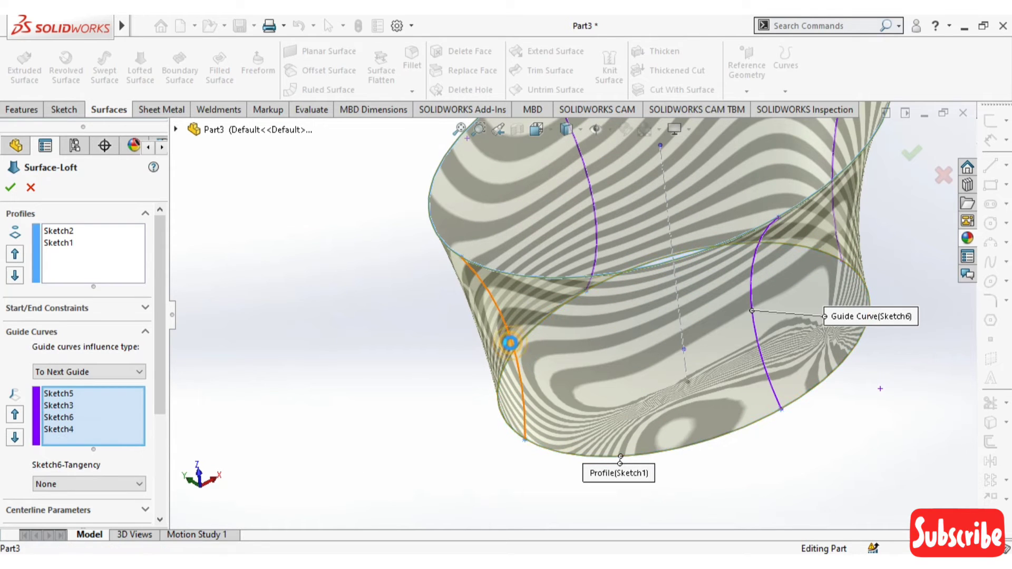
scroll(569, 338, "up", 5)
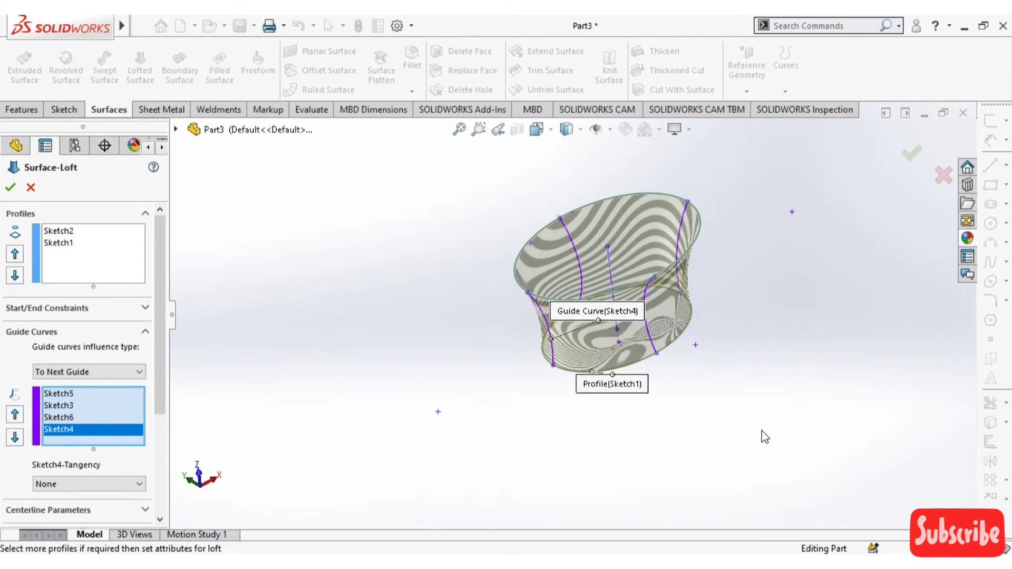
middle_click_drag(765, 437, 852, 190)
left_click(918, 157)
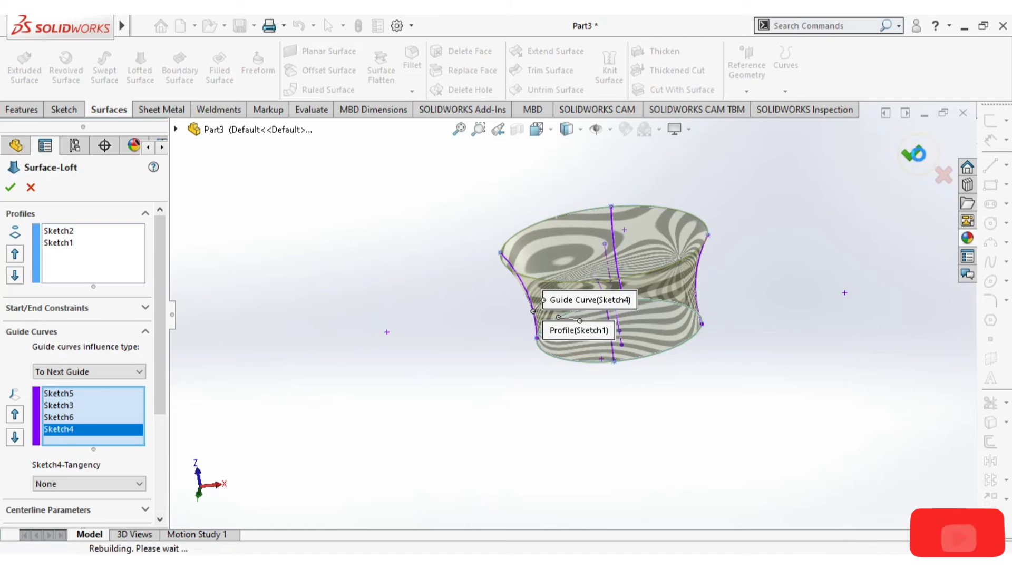
Step: Close the smaller elliptical opening of the loft with a filled surface using Contact edge settings
middle_click_drag(762, 410, 752, 346)
scroll(697, 306, "down", 2)
left_click(877, 244)
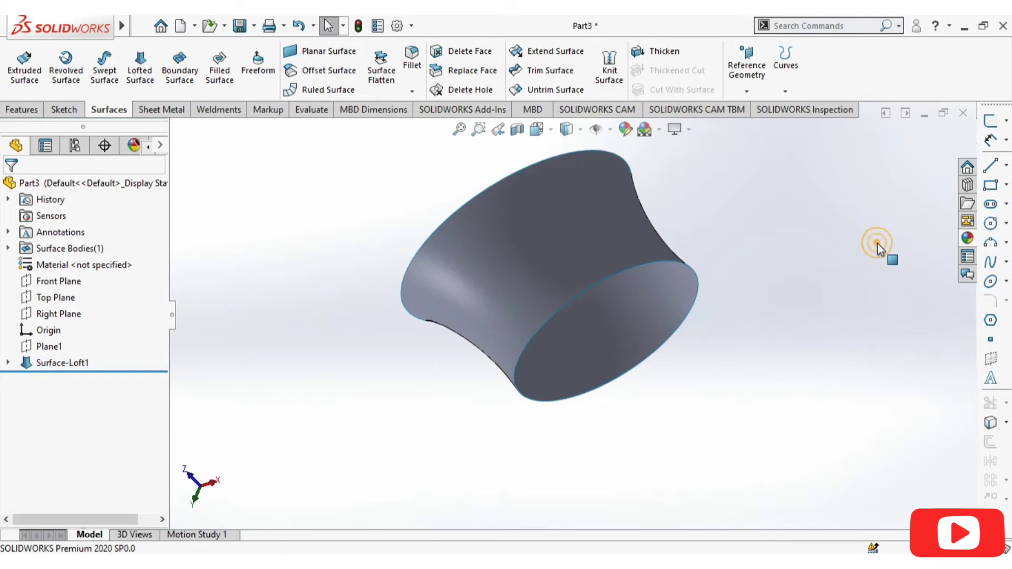
left_click(220, 66)
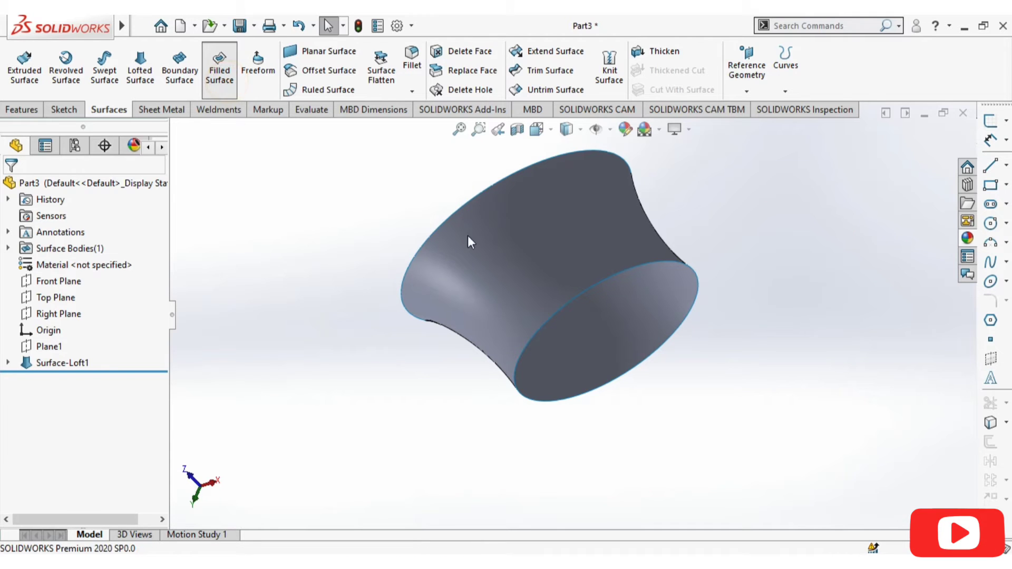
left_click(579, 296)
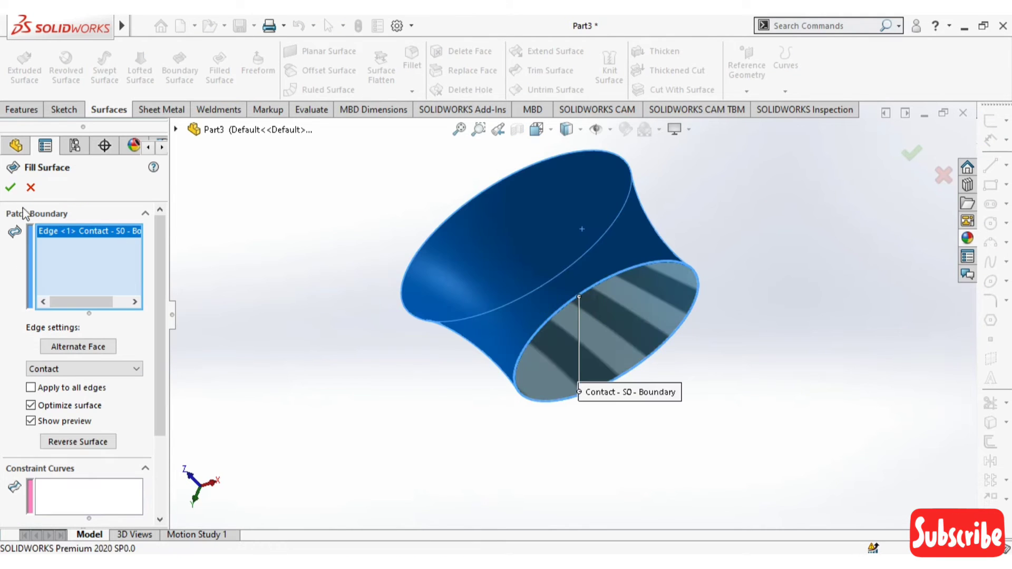
left_click(11, 188)
Step: Create a reference plane offset 110 mm from the Front Plane, inside the lofted body
middle_click_drag(338, 306, 886, 85)
middle_click_drag(685, 311, 709, 290)
scroll(709, 290, "down", 2)
middle_click_drag(760, 437, 778, 323)
scroll(778, 322, "up", 2)
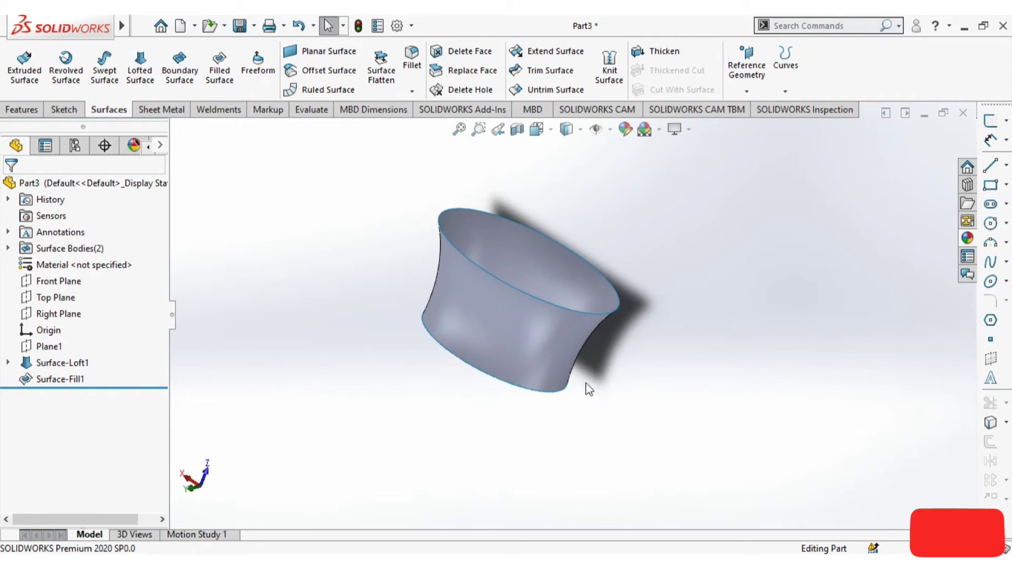
left_click(57, 281)
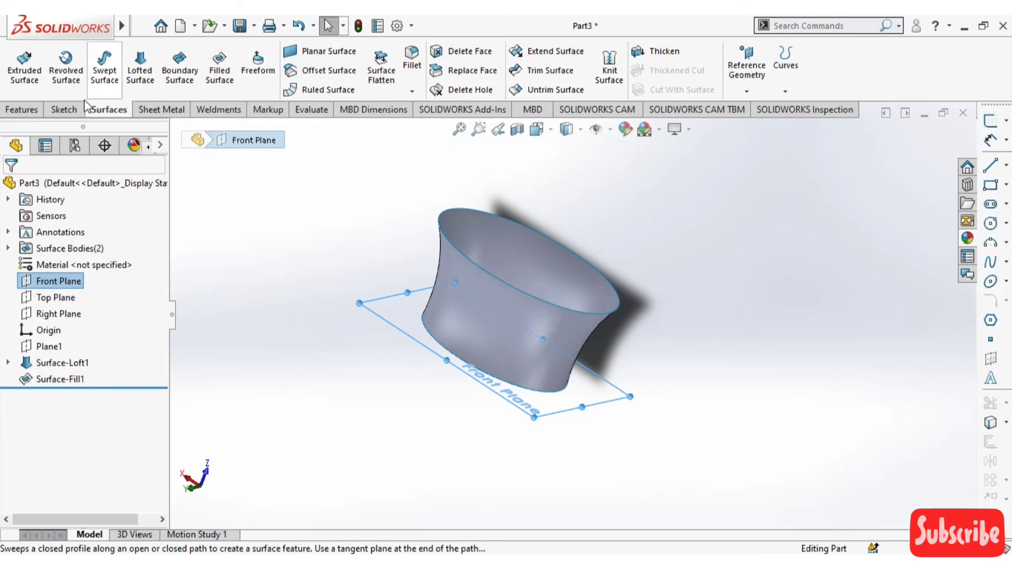
left_click(22, 109)
left_click(593, 95)
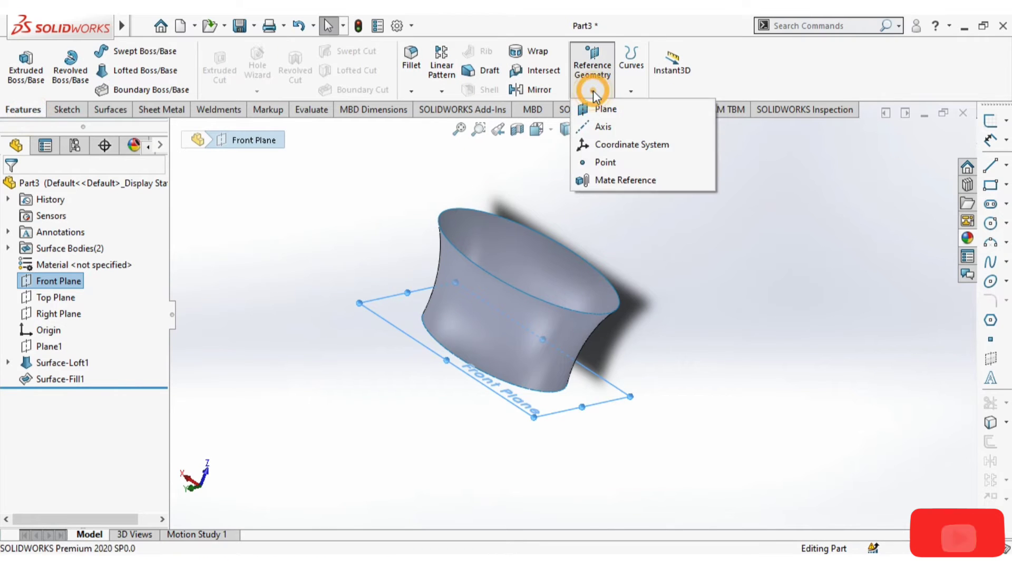
left_click(606, 107)
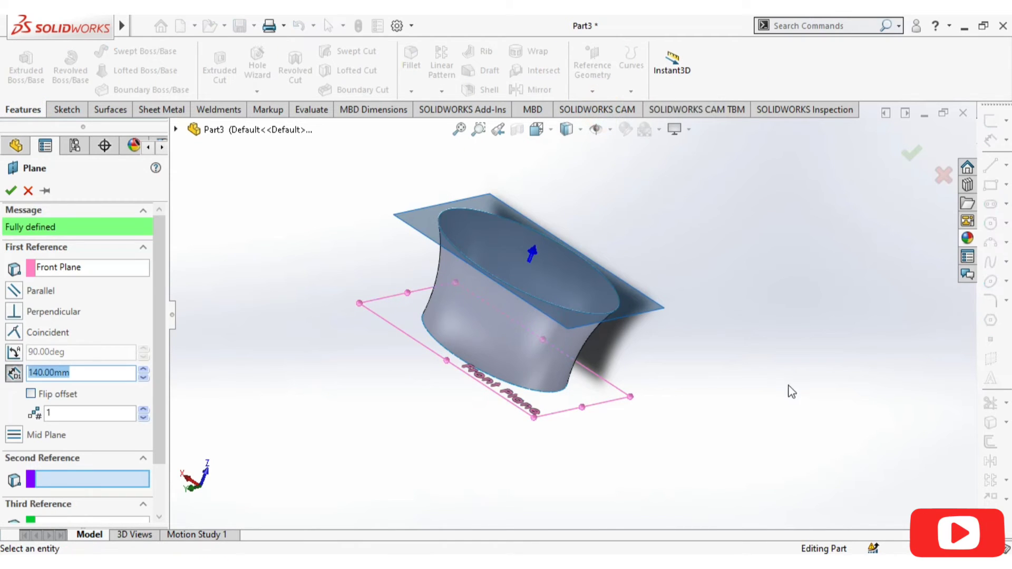
middle_click_drag(791, 390, 751, 305)
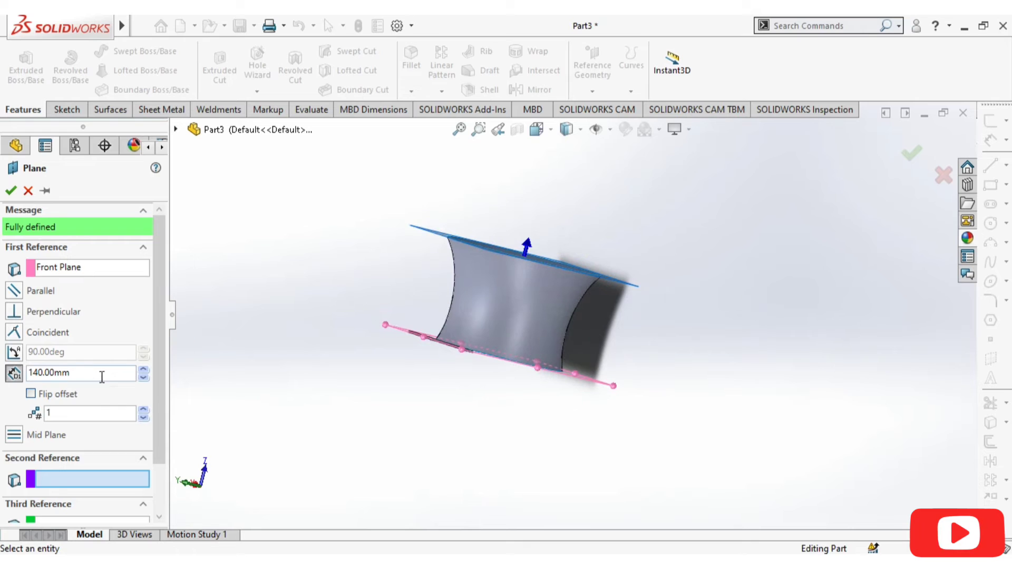
left_click(146, 376)
left_click(143, 376)
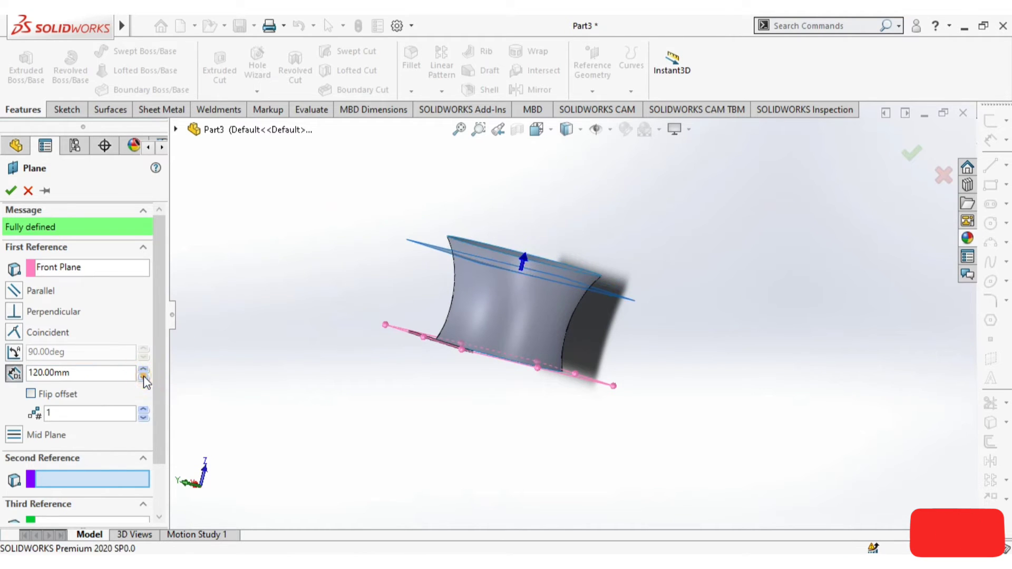
left_click(144, 377)
left_click(9, 191)
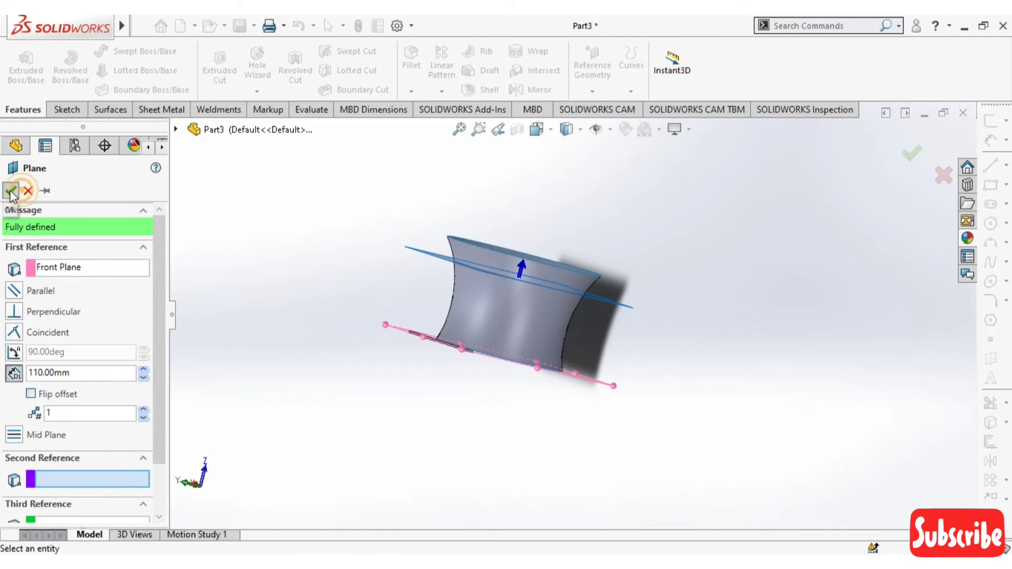
Step: On the new offset plane, sketch an ellipse centred on the origin with radii of about 83 mm horizontally and 41 mm vertically
middle_click_drag(380, 183, 350, 337)
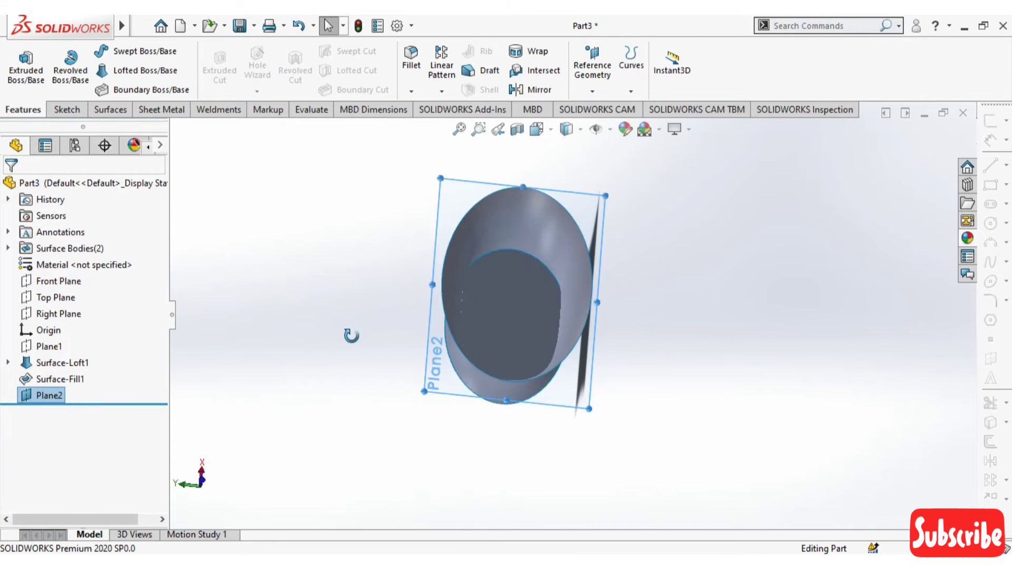
right_click(603, 208)
left_click(636, 187)
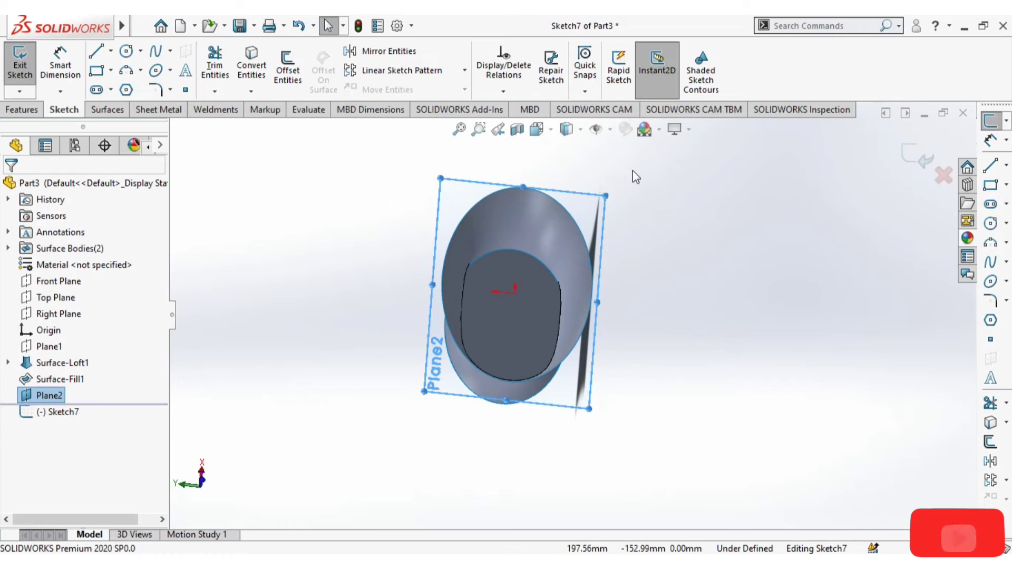
left_click(536, 129)
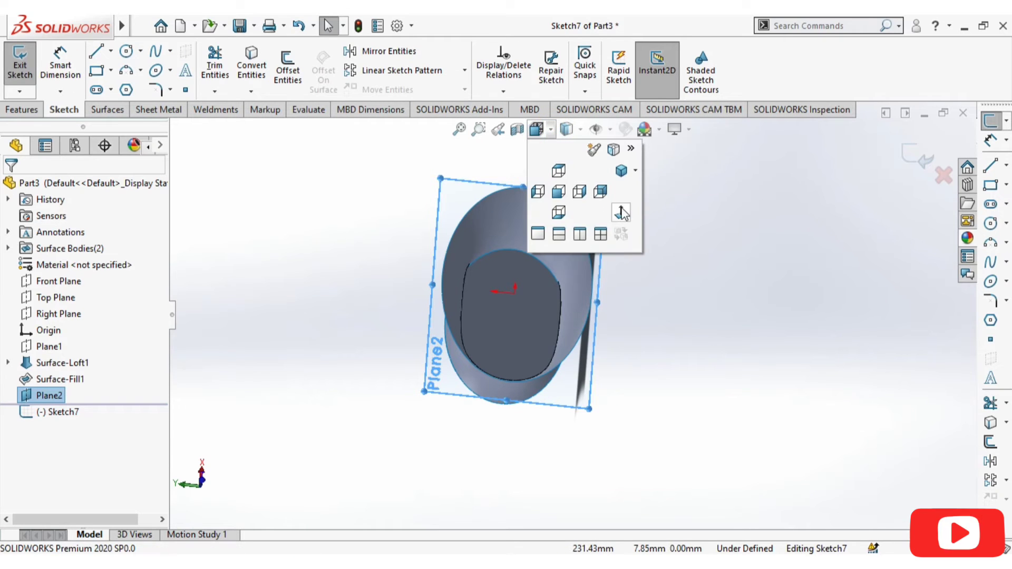
left_click(621, 212)
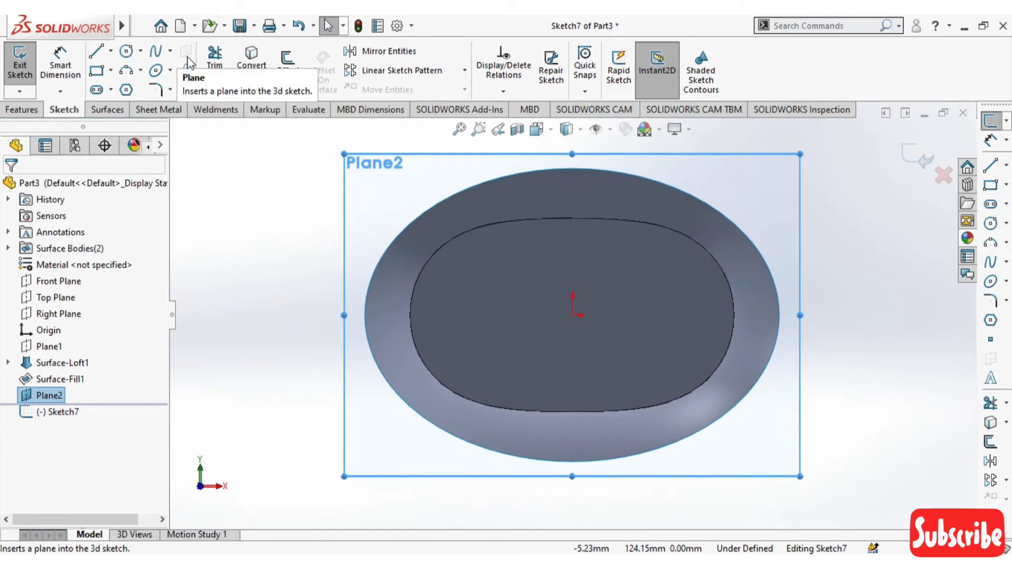
left_click(156, 70)
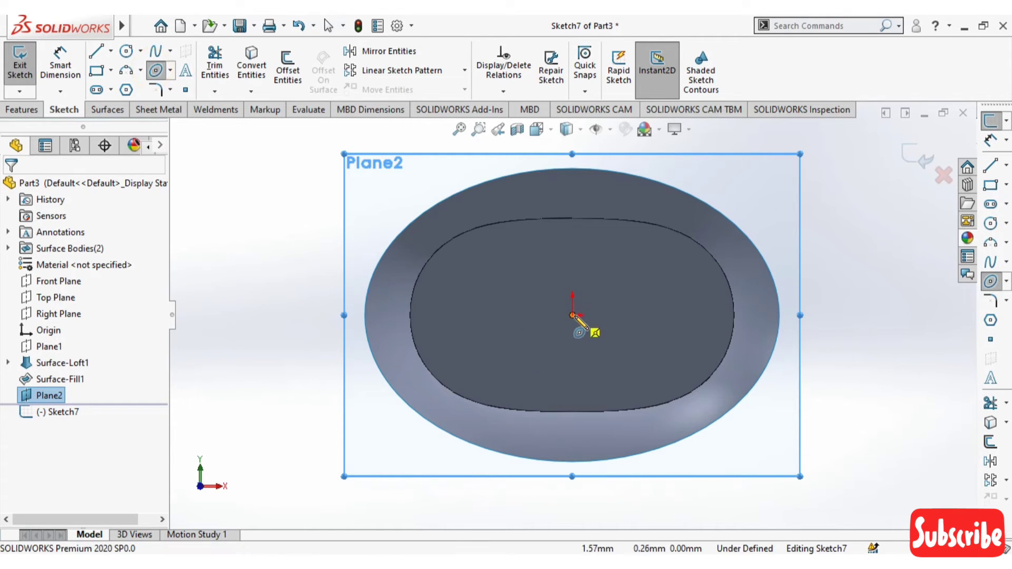
left_click(573, 316)
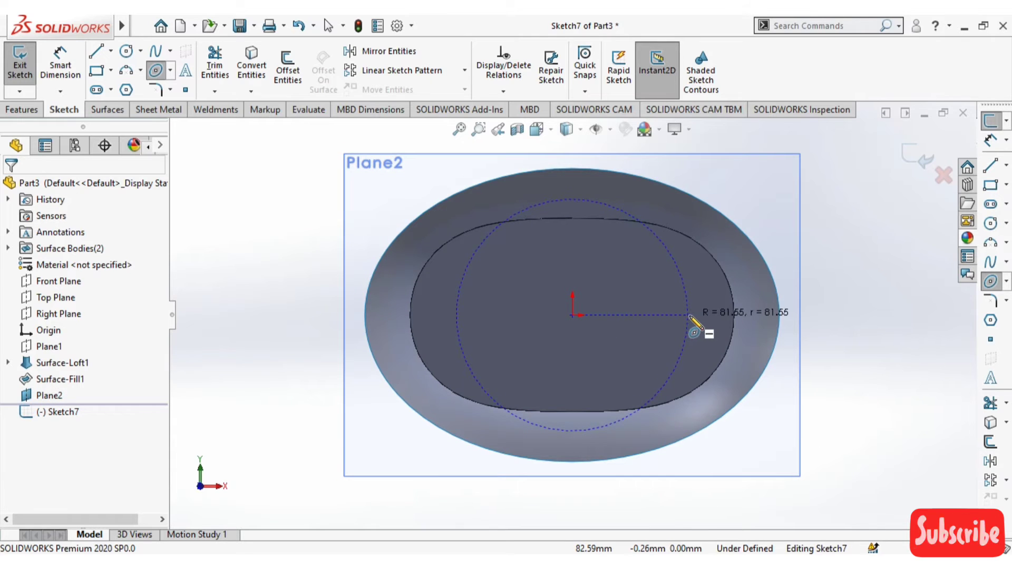
left_click(691, 315)
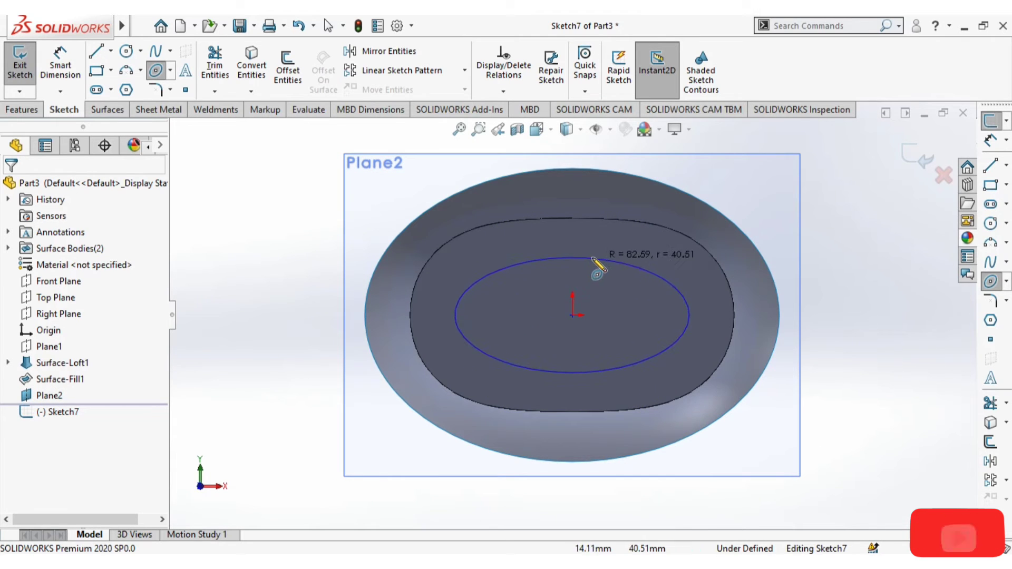
left_click(597, 268)
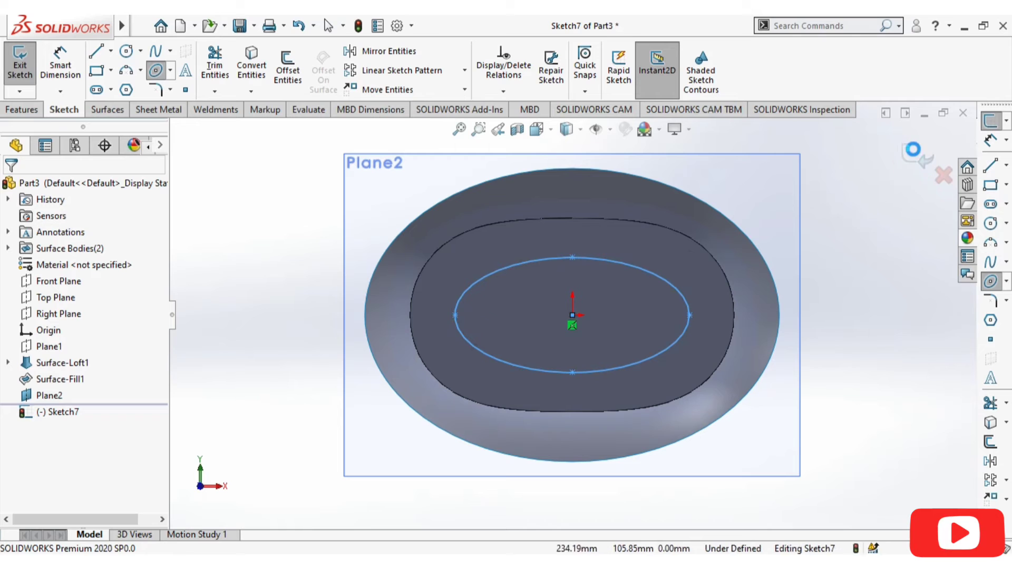
left_click(918, 158)
Step: Hide the offset plane that carries the new ellipse sketch
middle_click_drag(901, 363, 816, 213)
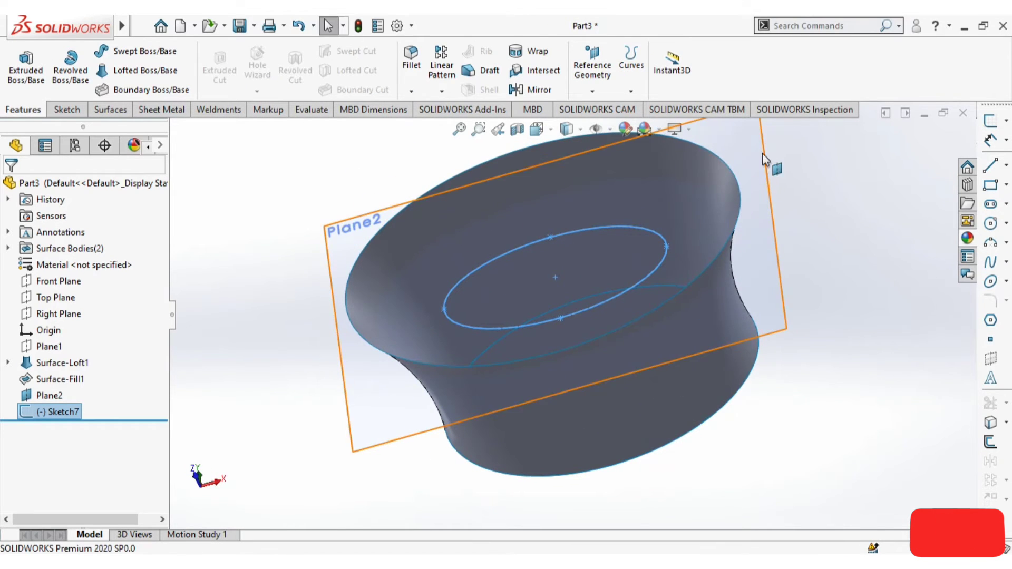
left_click(836, 181)
right_click(758, 165)
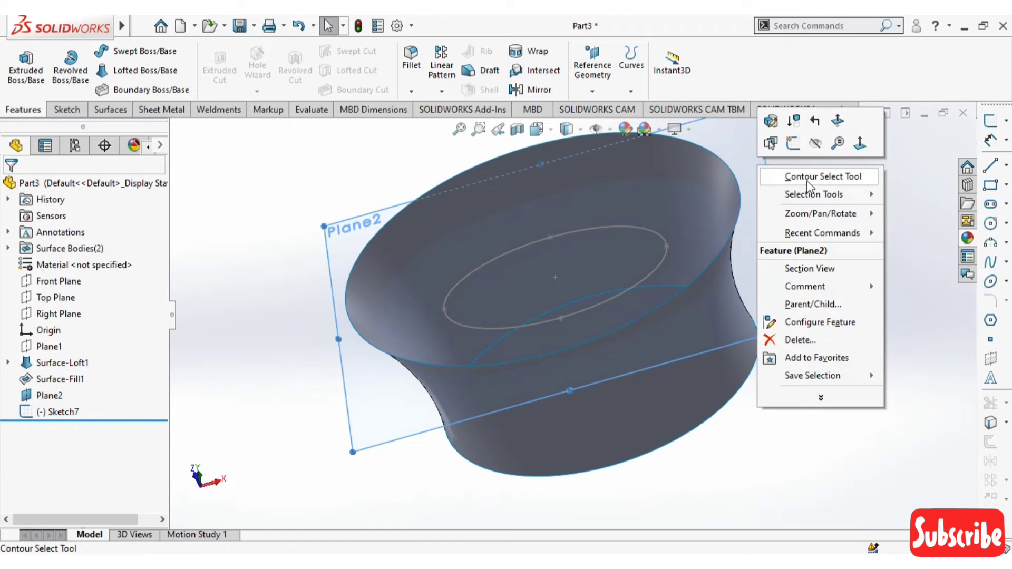
left_click(815, 141)
Step: Create a lofted surface from the larger rim edge of the body to the inner ellipse sketch
middle_click_drag(842, 232, 869, 253)
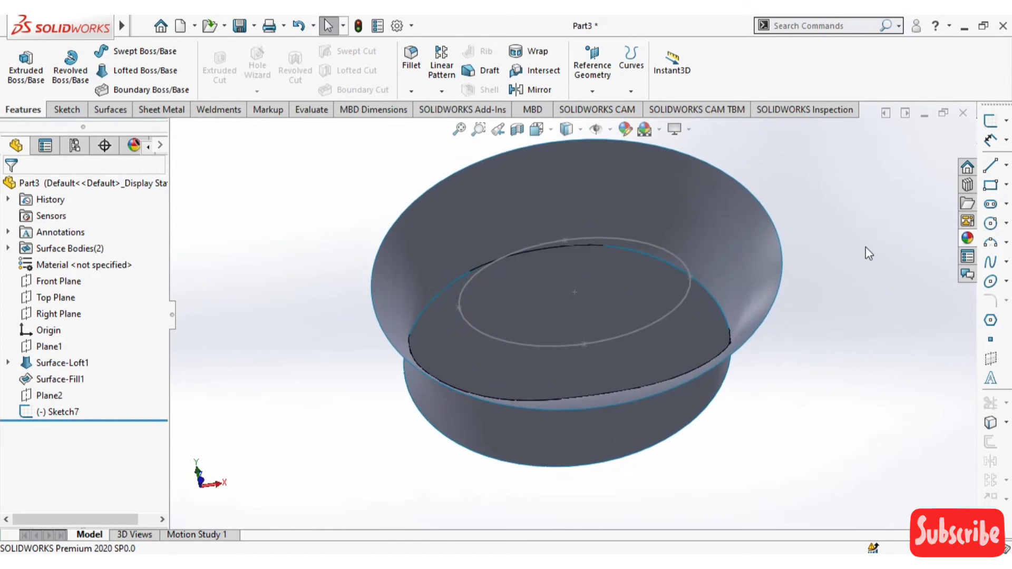
scroll(784, 352, "up", 2)
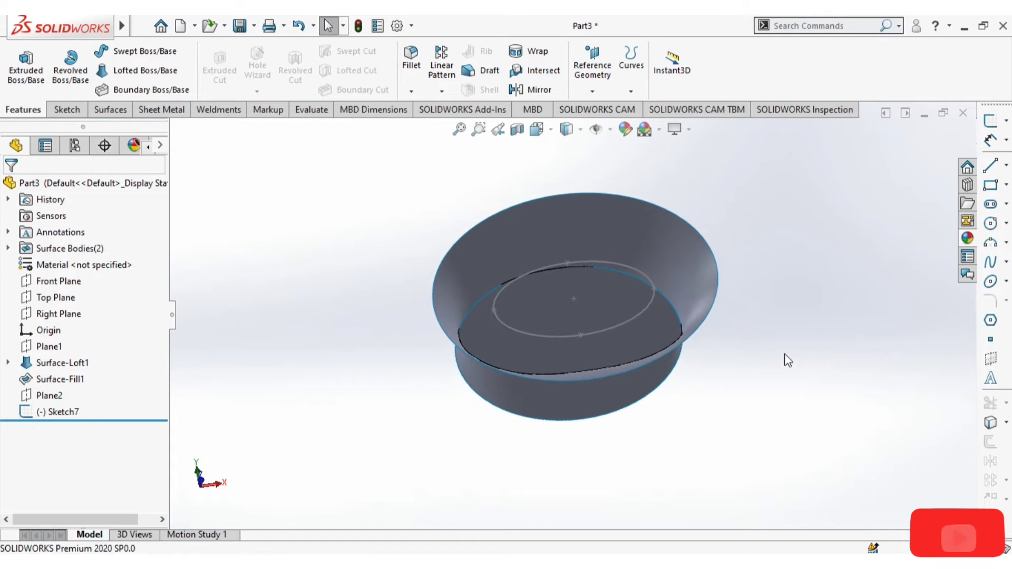
scroll(800, 234, "down", 2)
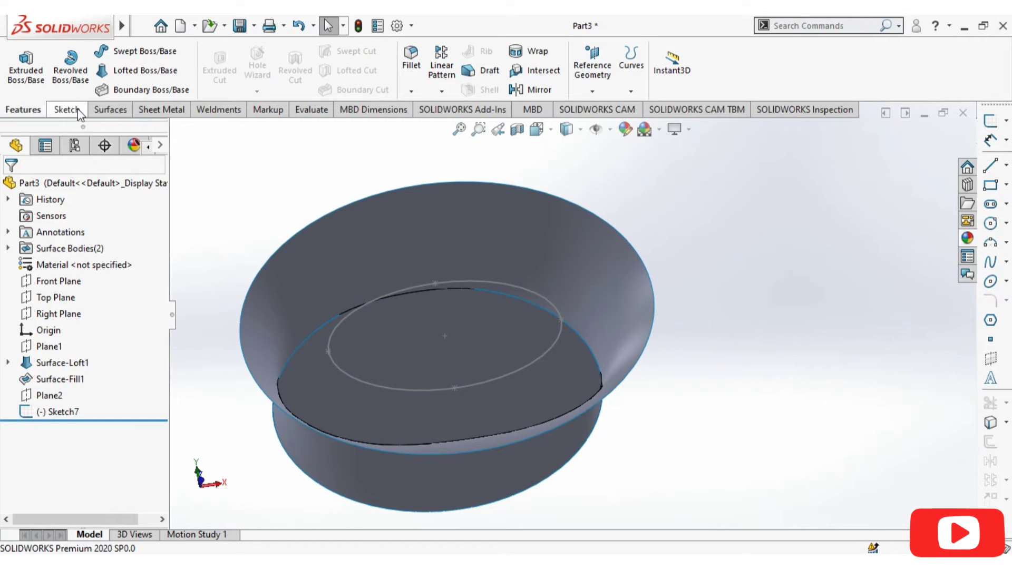
left_click(117, 112)
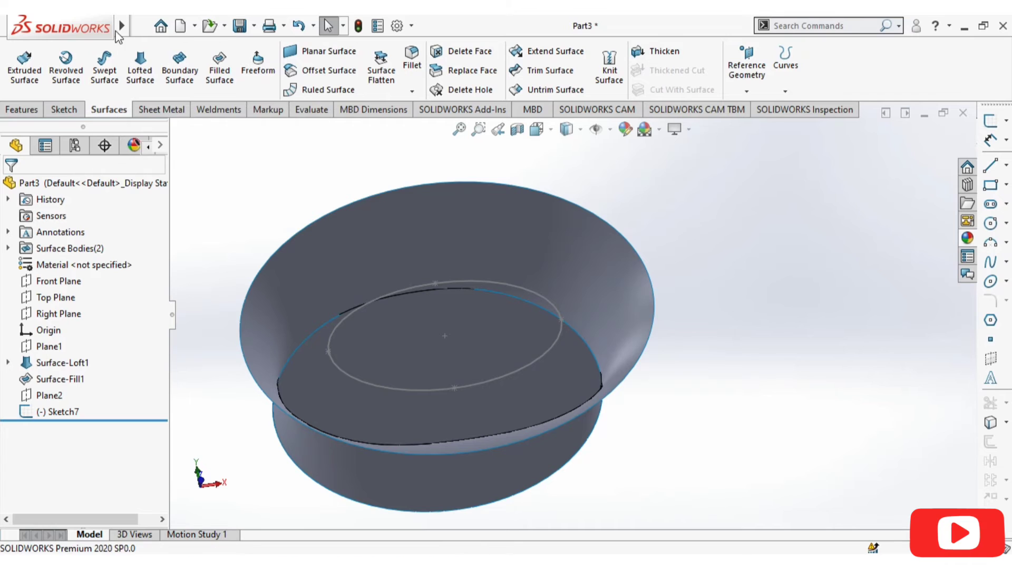
left_click(142, 82)
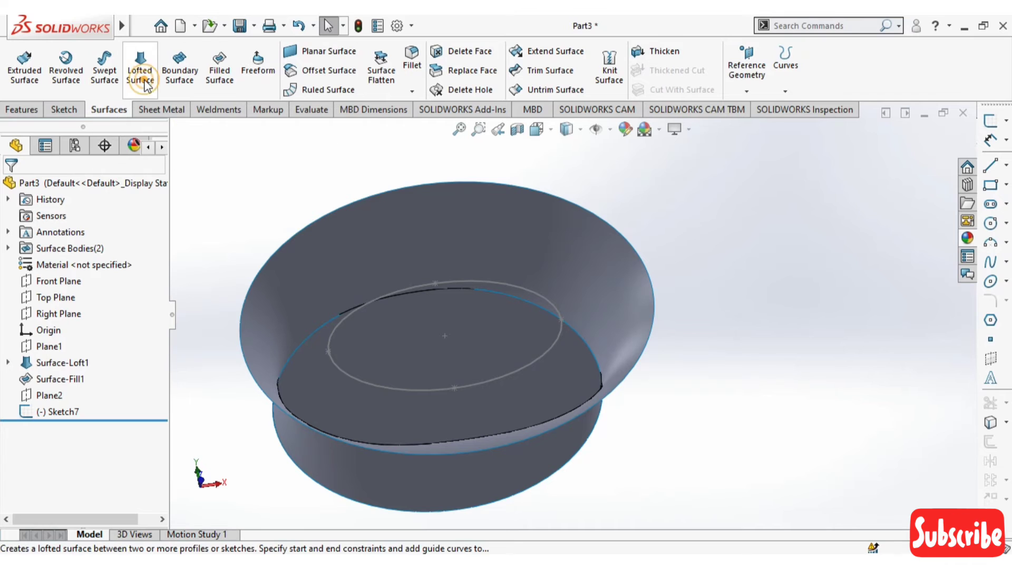
left_click(384, 192)
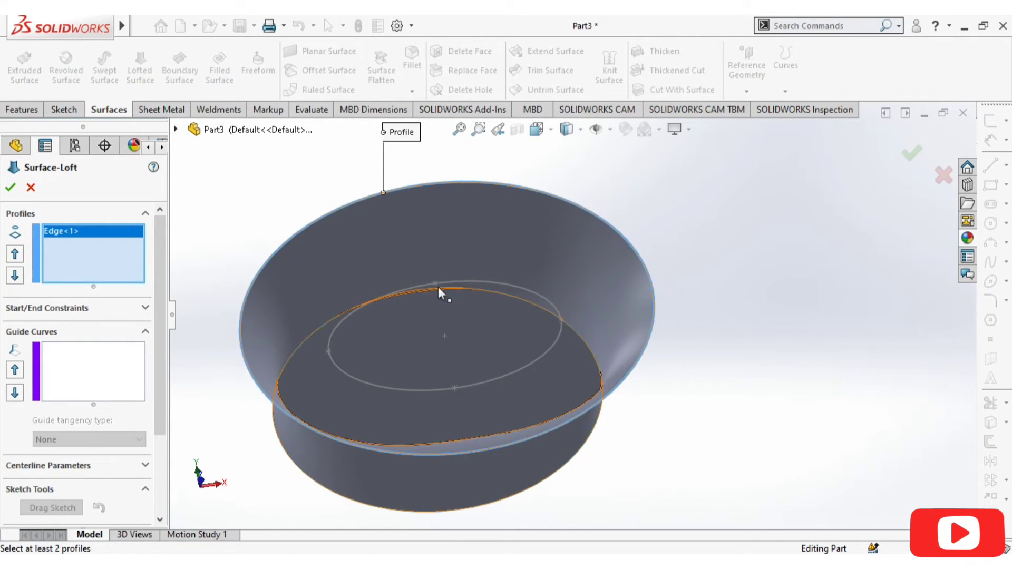
left_click(475, 283)
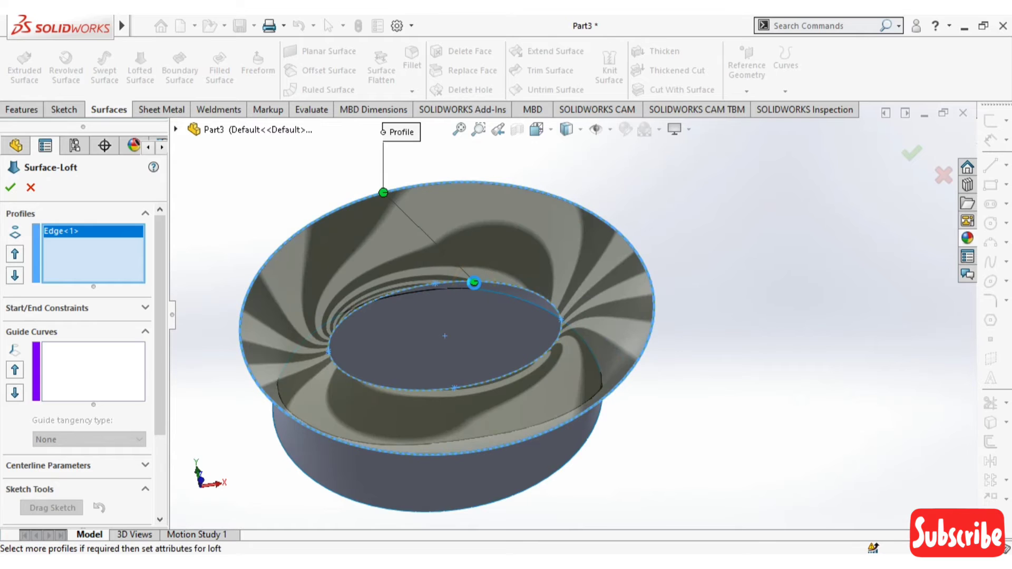
left_click(16, 187)
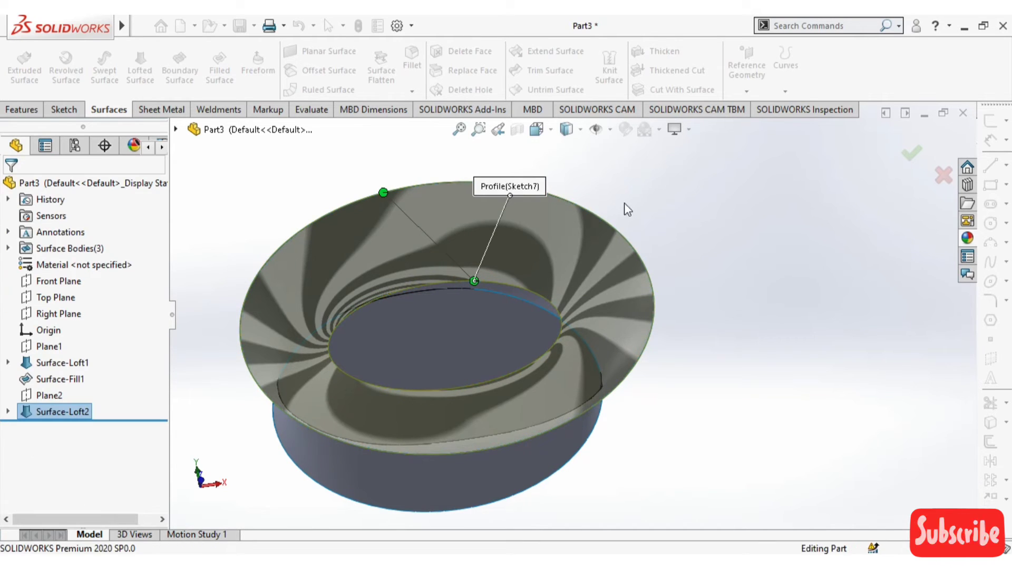
Step: Create a reference plane offset 160 mm from the Front Plane, above the rim of the lofted body
middle_click_drag(757, 293, 752, 178)
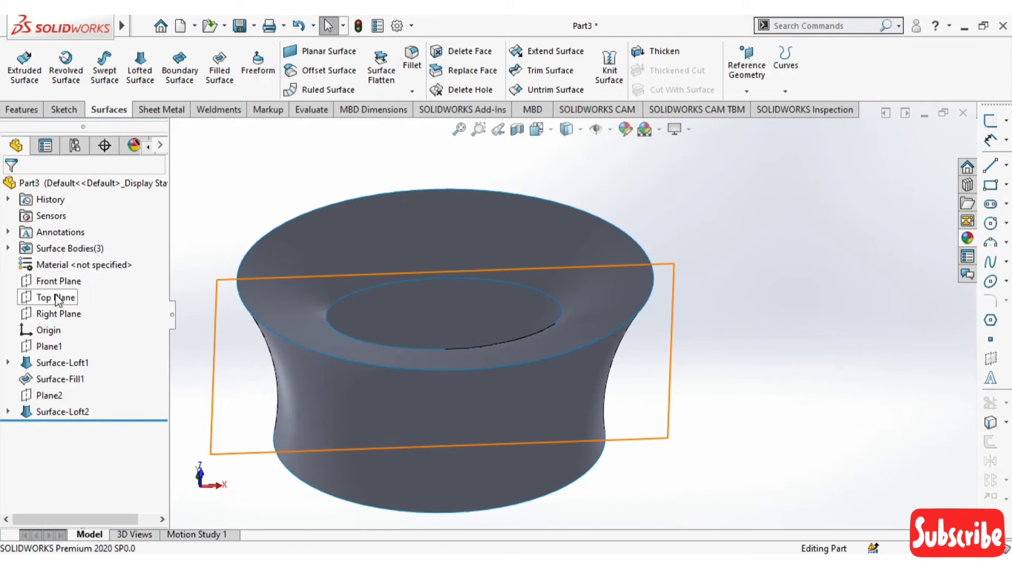
left_click(58, 314)
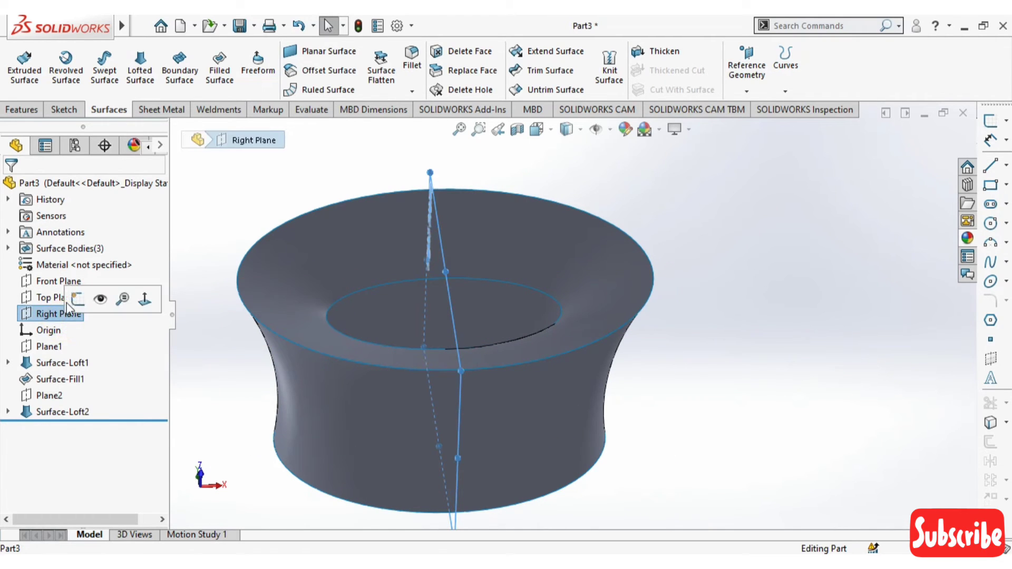
left_click(45, 298)
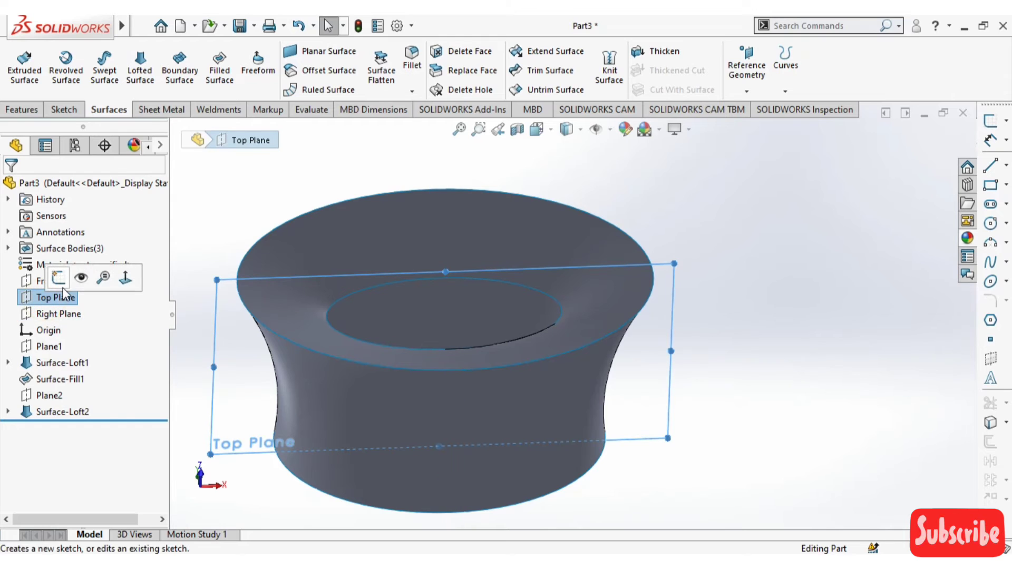
left_click(33, 283)
scroll(697, 360, "up", 3)
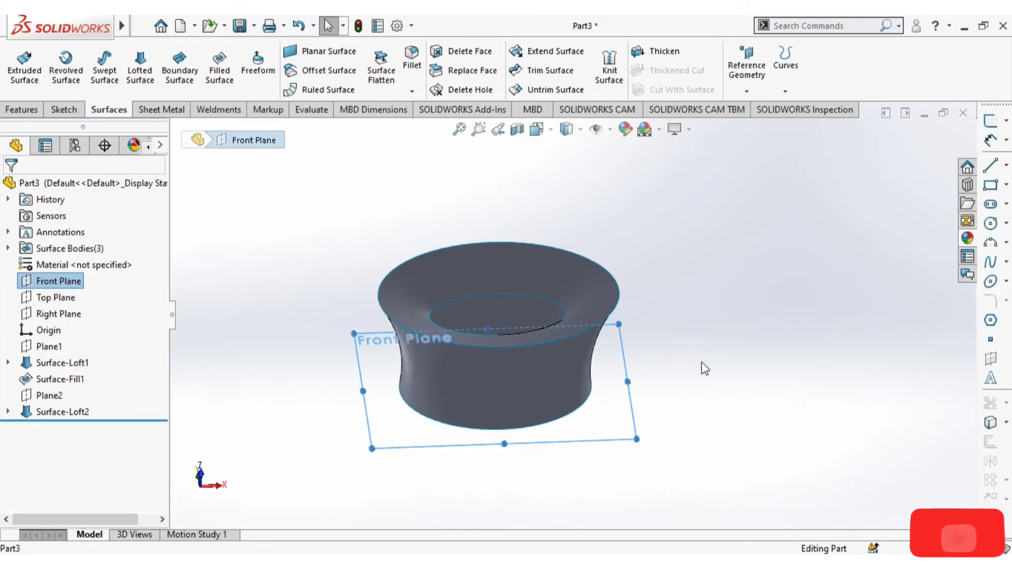
mouse_move(702, 363)
middle_mouse_down()
mouse_move(699, 257)
mouse_move(666, 318)
middle_mouse_up()
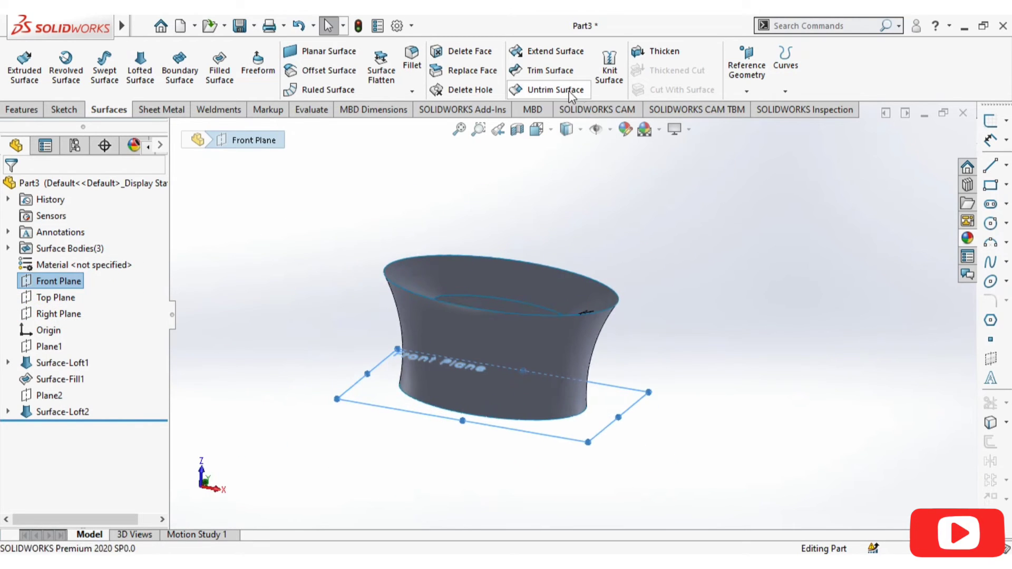
left_click(21, 109)
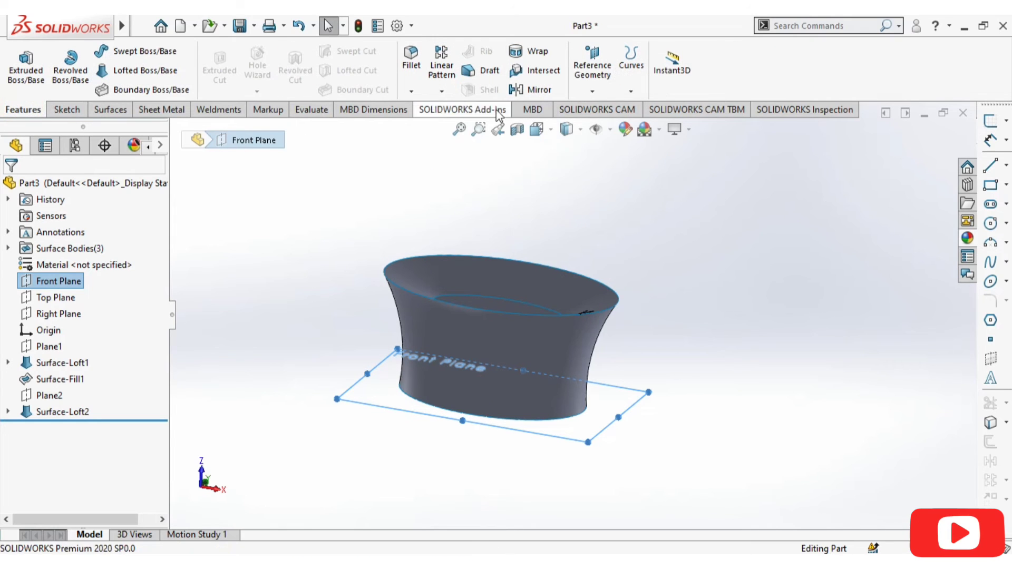
left_click(593, 92)
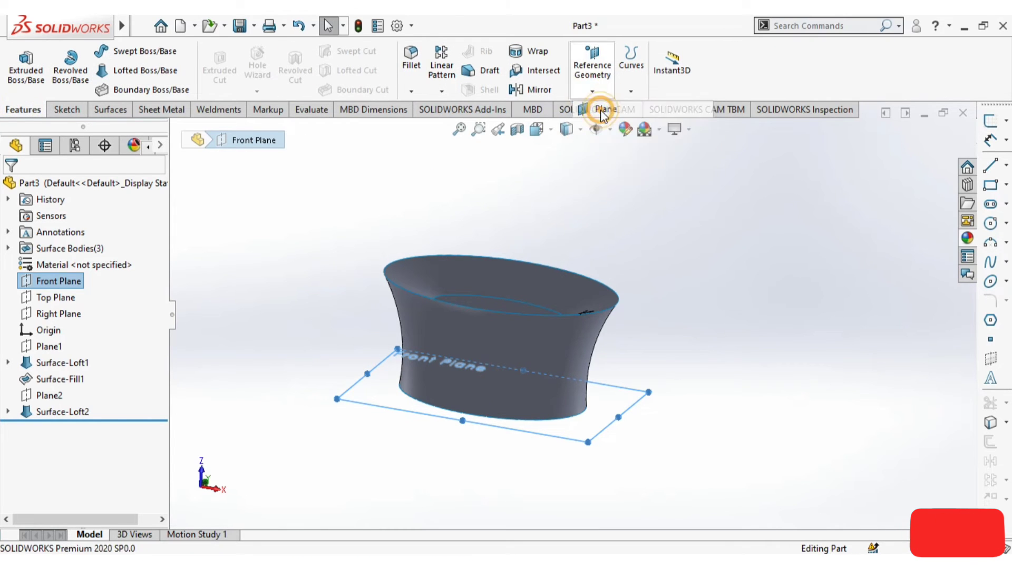
middle_click_drag(742, 314, 745, 293)
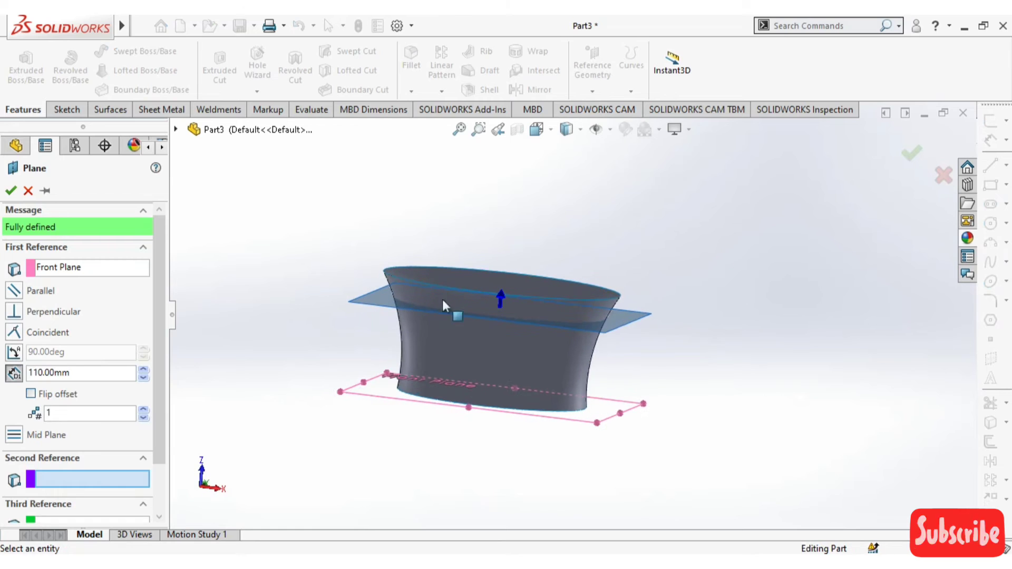
left_click(144, 368)
left_click(144, 368)
left_click(144, 368)
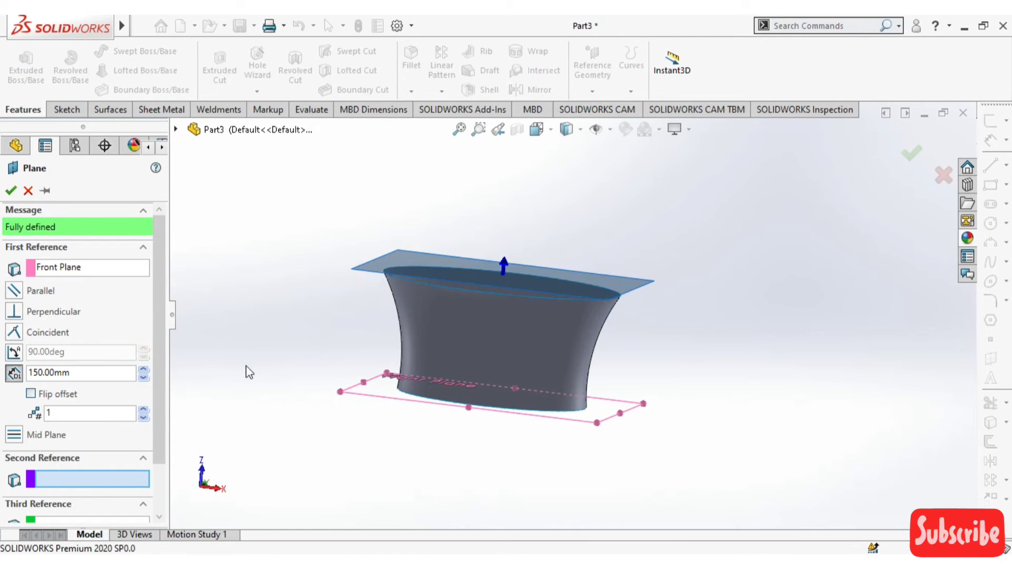
middle_click_drag(246, 367, 290, 369)
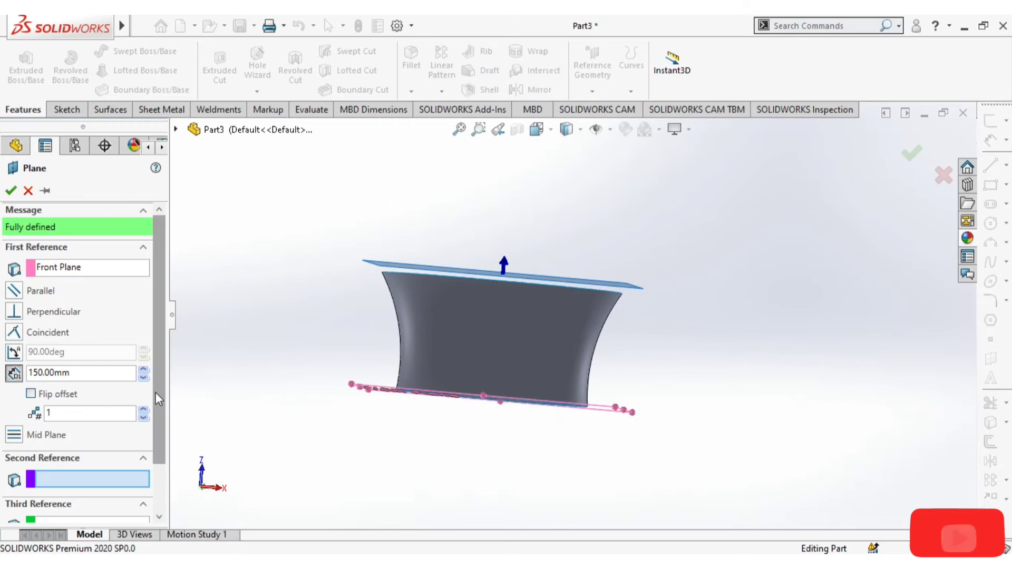
left_click(144, 368)
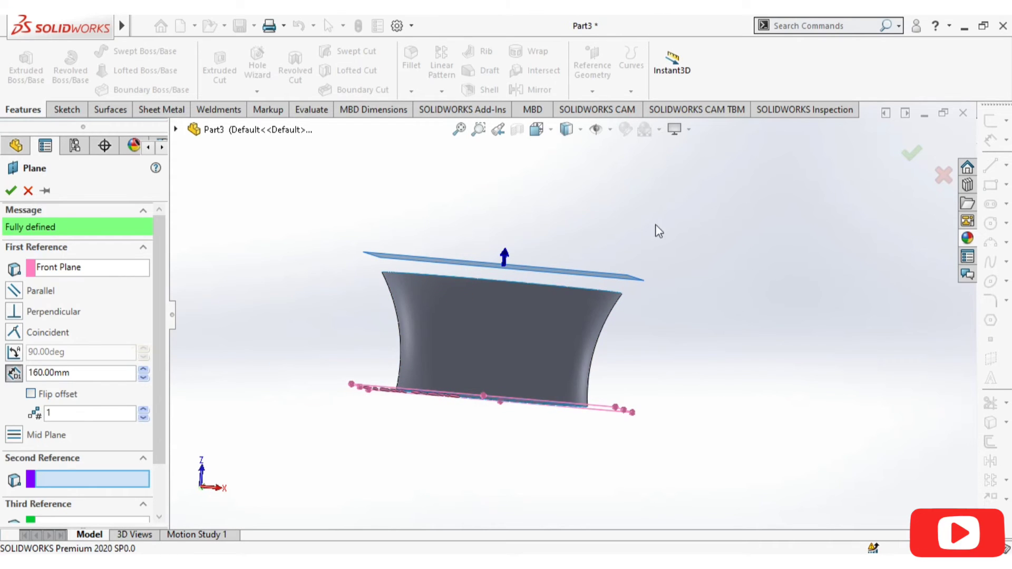
left_click(911, 156)
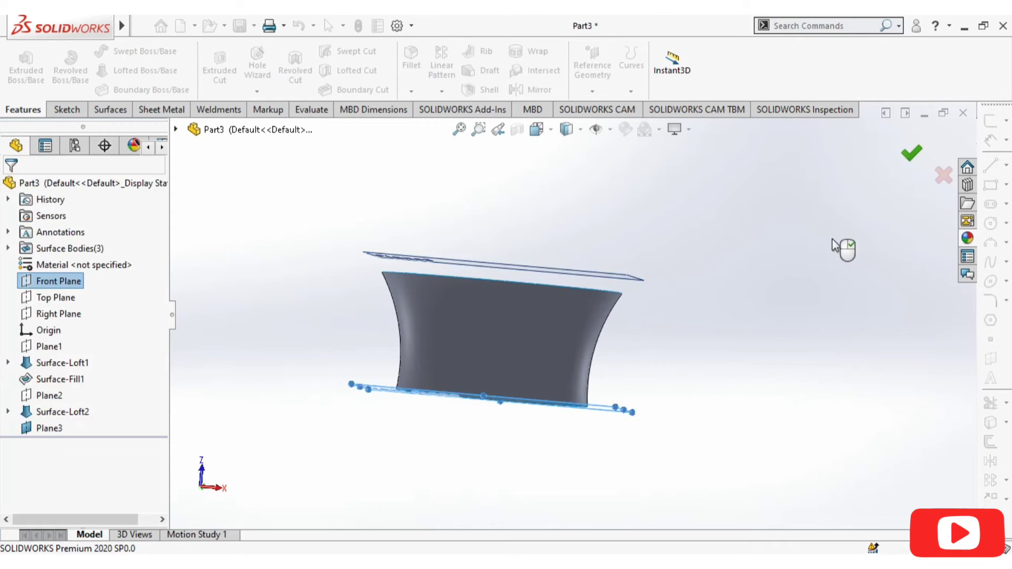
Step: On the new offset plane, sketch a nearly circular ellipse centred on the origin with radii of about 48 mm and 51 mm
middle_click_drag(810, 256, 786, 429)
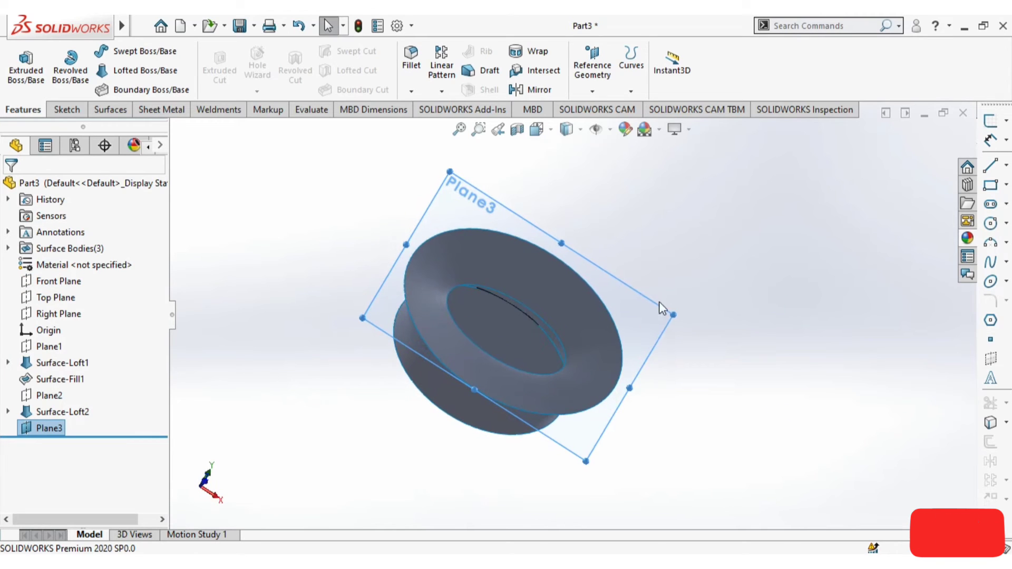
right_click(495, 211)
left_click(534, 191)
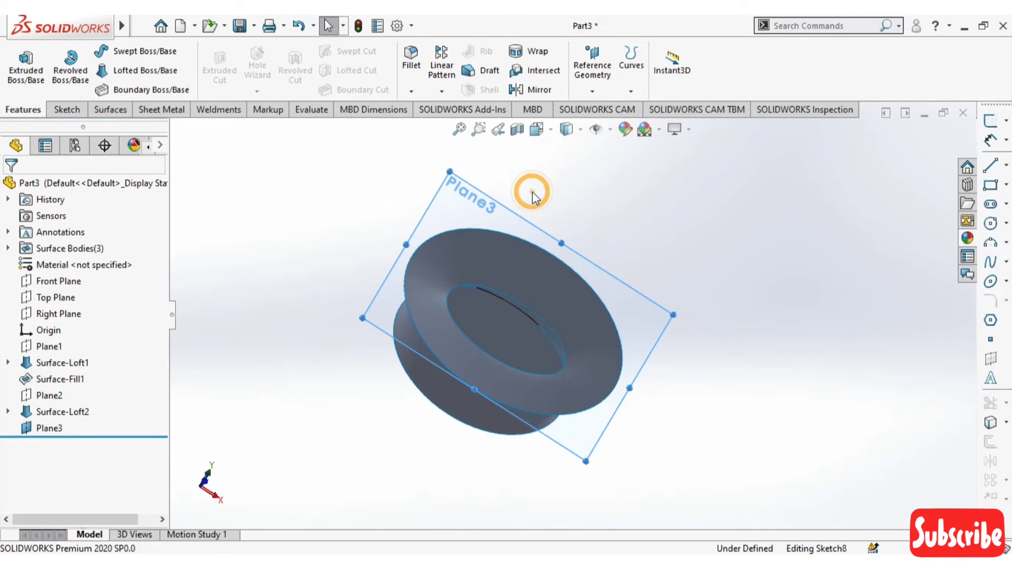
left_click(551, 129)
left_click(621, 170)
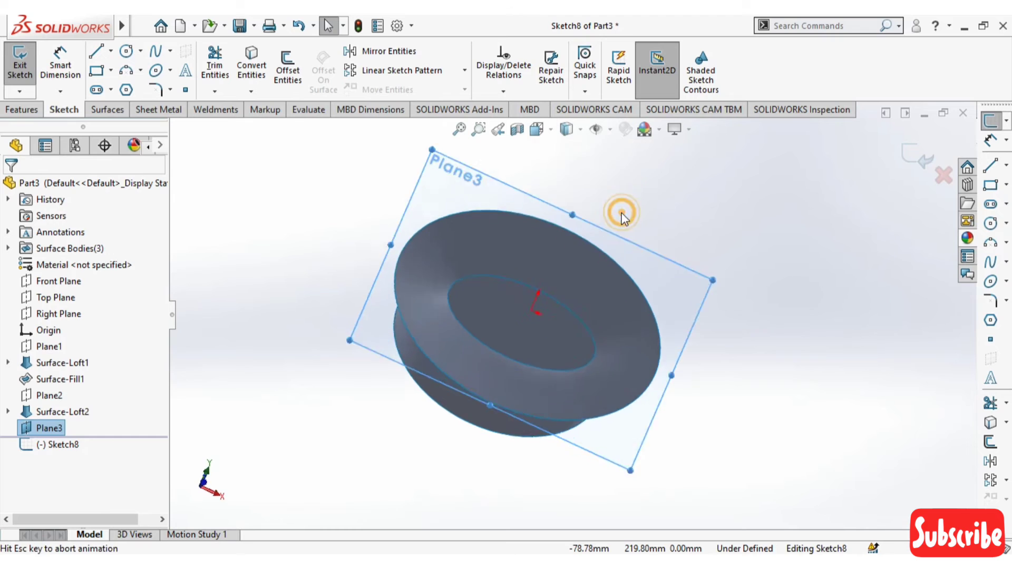
left_click(155, 70)
left_click(573, 315)
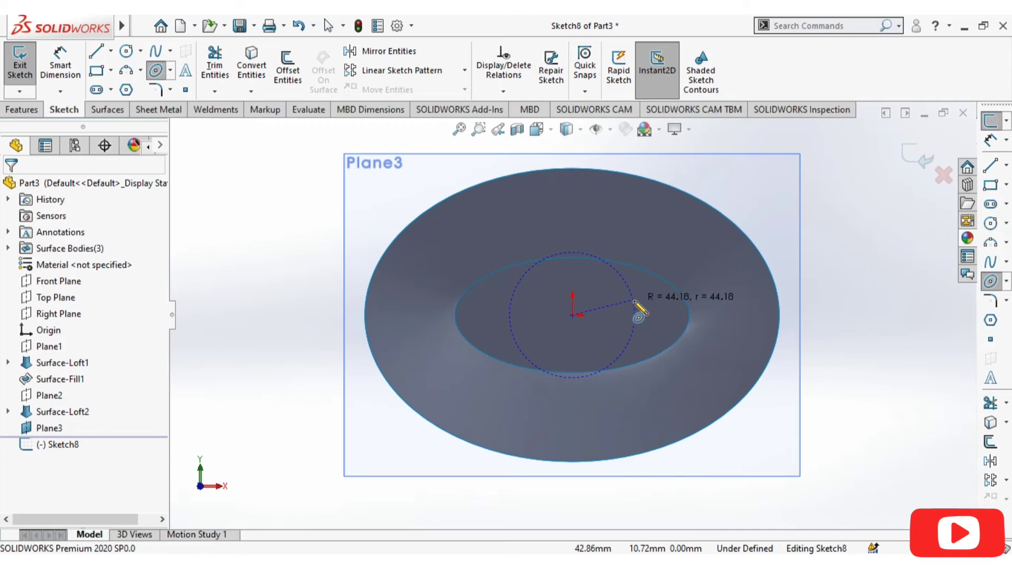
left_click(639, 300)
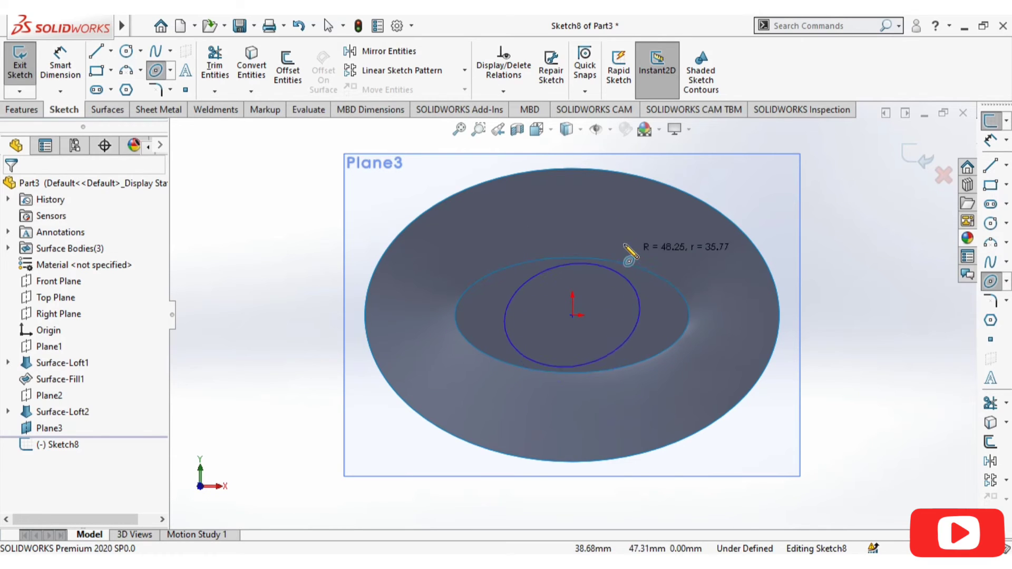
left_click(615, 226)
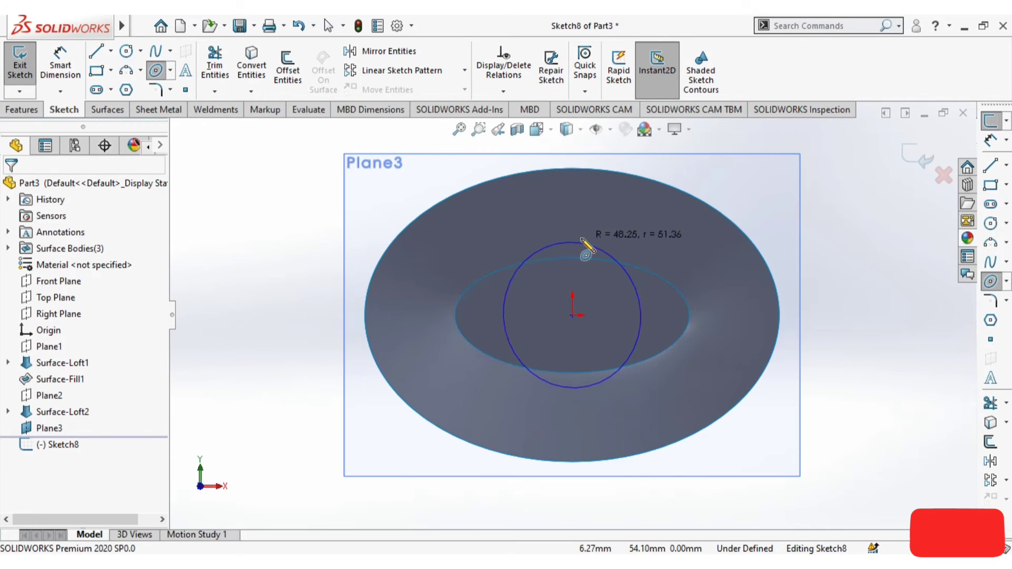
left_click(572, 242)
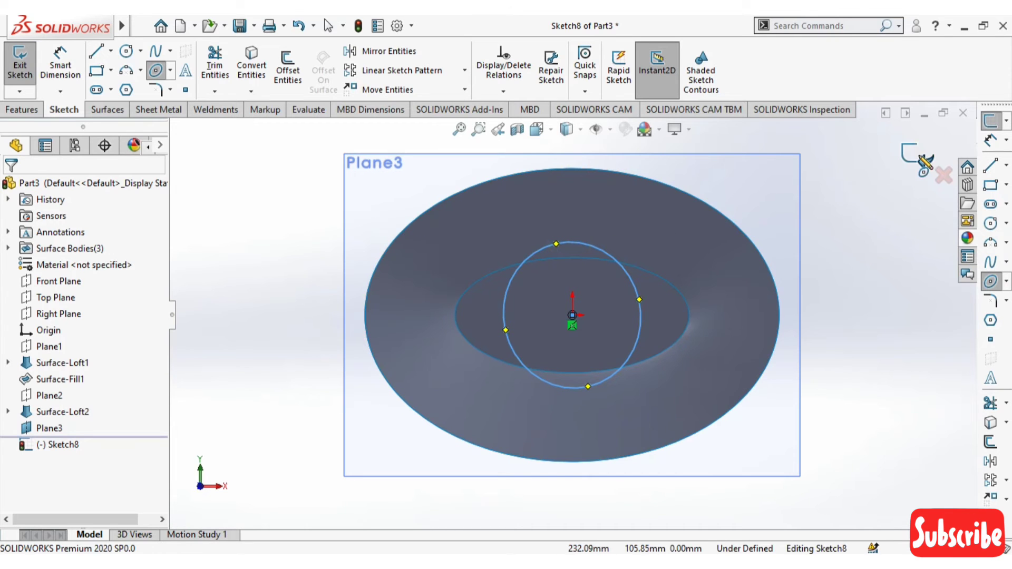
Step: Close the ellipse sketch and hide the offset plane that carries it
middle_click_drag(859, 419, 850, 287)
right_click(780, 167)
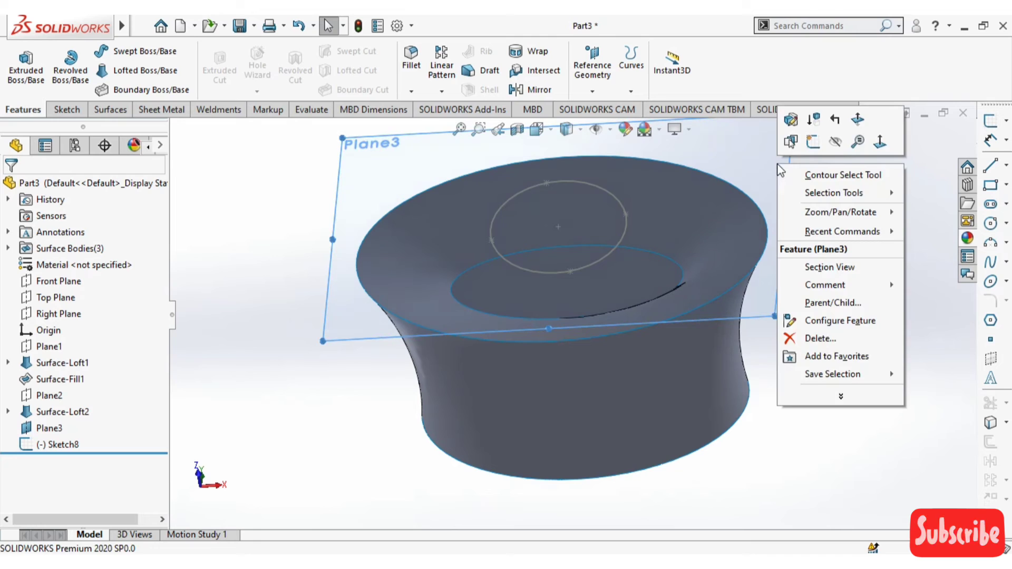
left_click(837, 146)
Step: Create a lofted surface from the inner elliptical edge of the body up to the new near-circular ellipse sketch
middle_click_drag(842, 248, 878, 397)
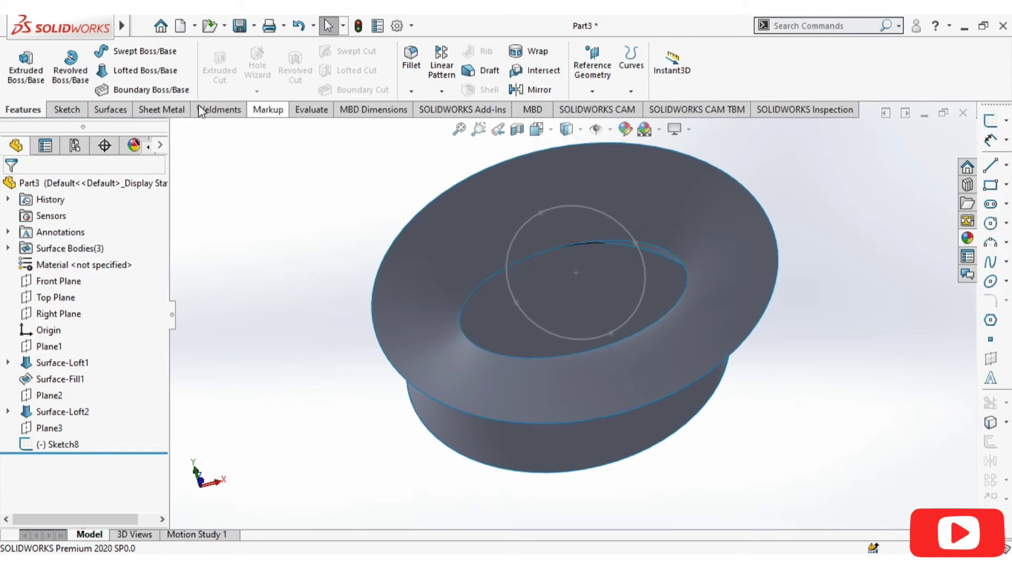
left_click(109, 109)
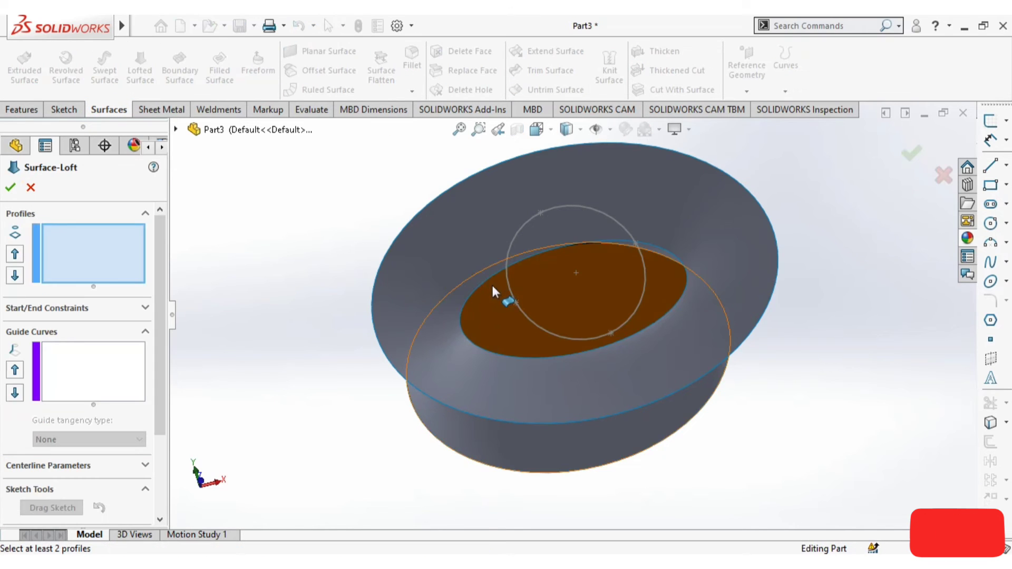
left_click(468, 298)
left_click(514, 236)
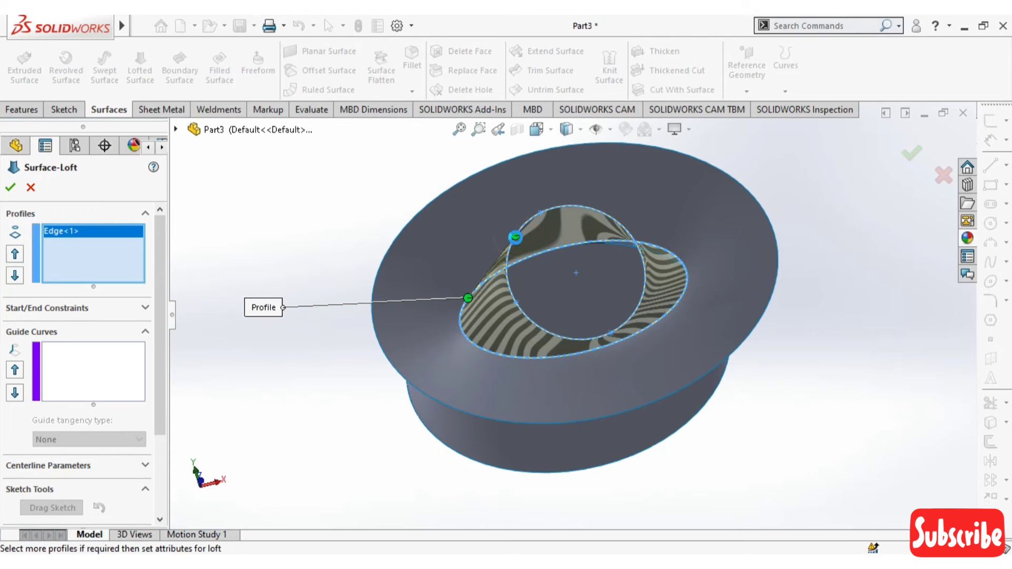
mouse_move(782, 381)
middle_mouse_down()
mouse_move(761, 237)
mouse_move(822, 200)
middle_mouse_up()
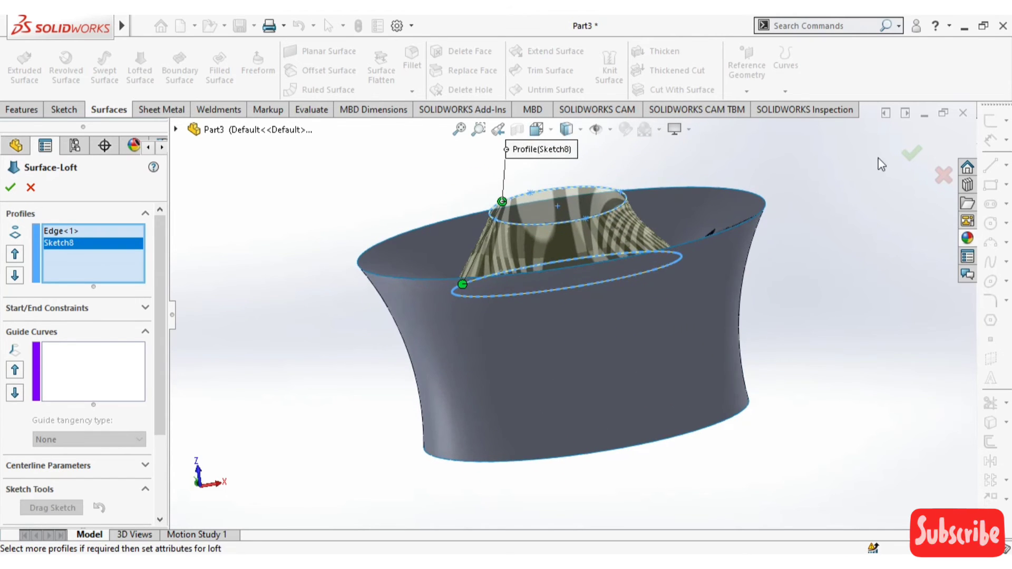
left_click(910, 155)
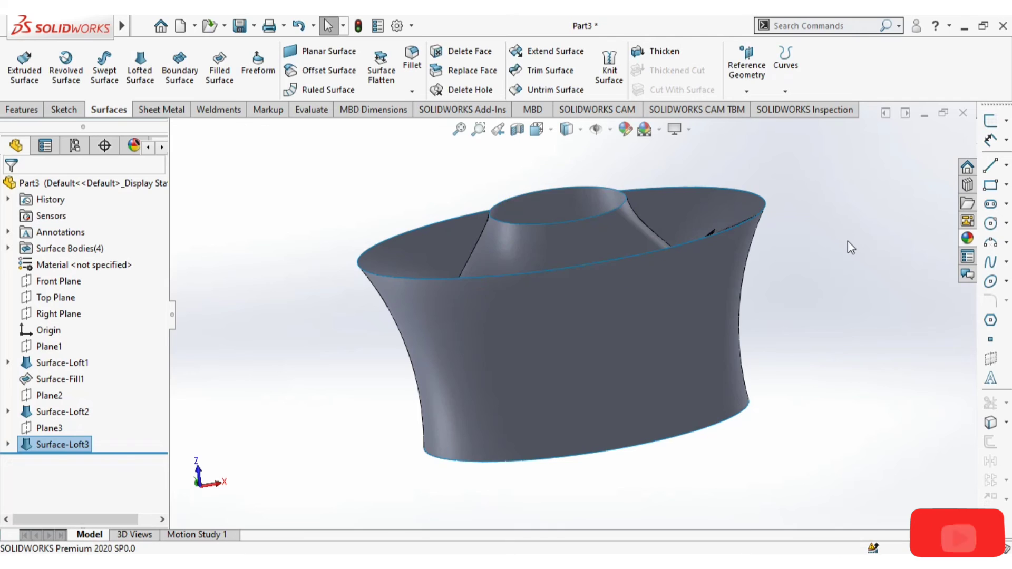
Step: Cap the open upper end of the central loft with a filled surface using the Contact edge setting
middle_click_drag(847, 240, 779, 375)
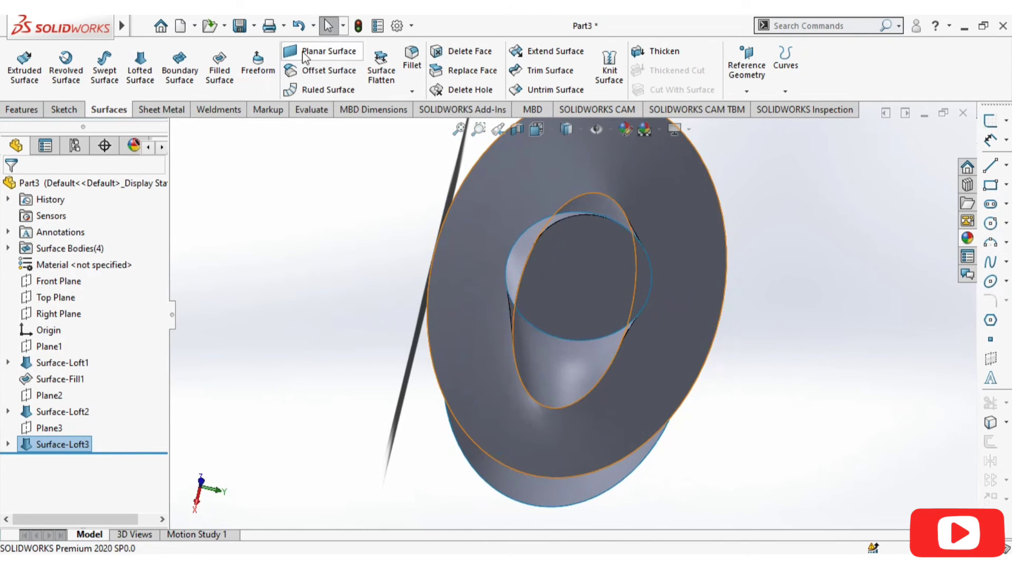
left_click(219, 71)
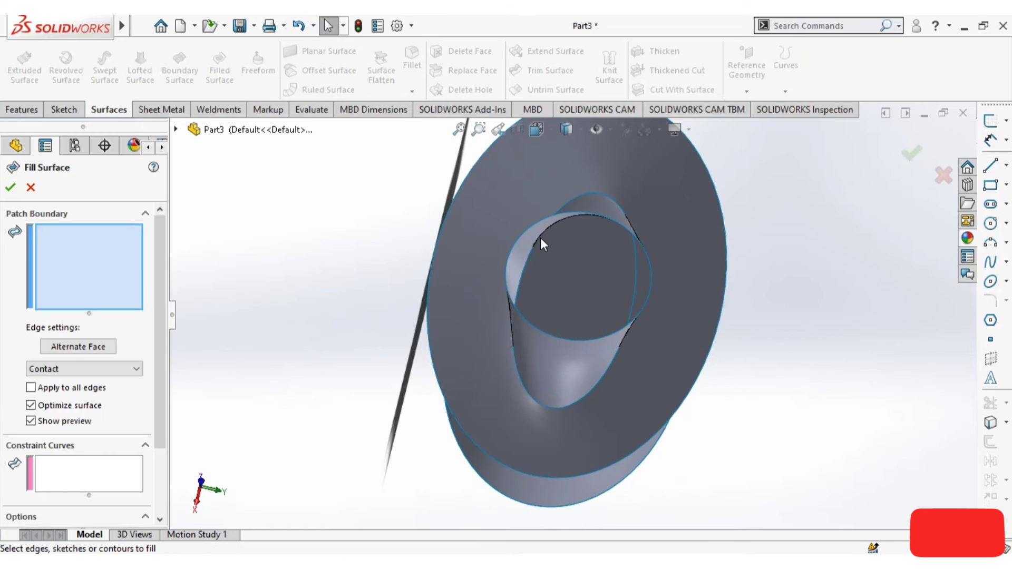
left_click(526, 234)
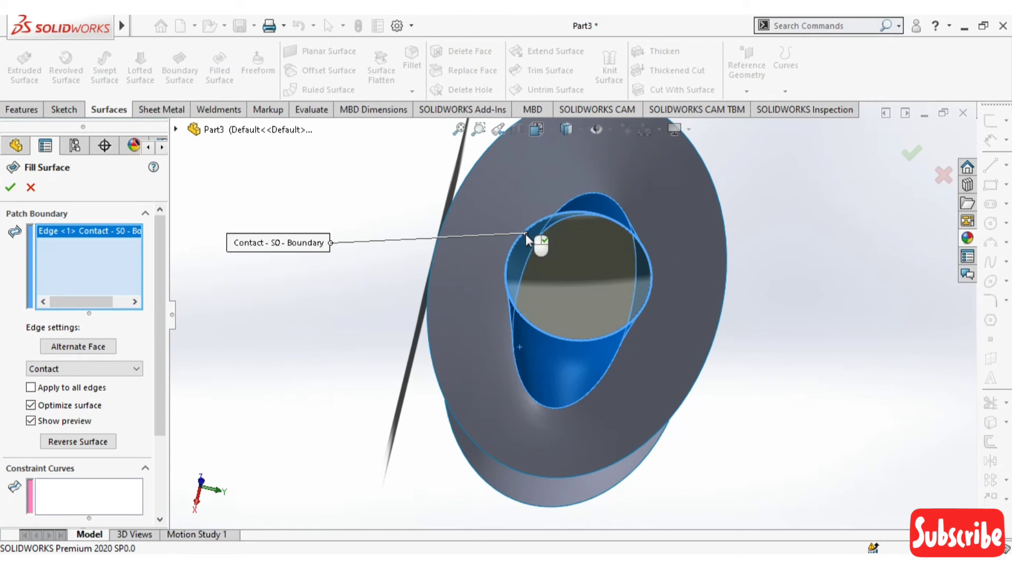
left_click(906, 154)
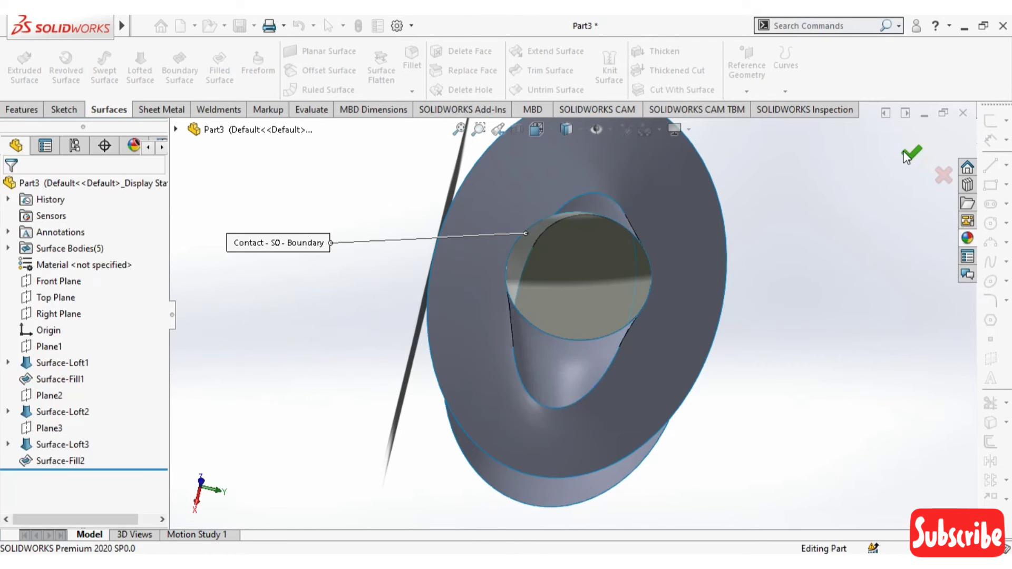
middle_click_drag(825, 364, 777, 476)
scroll(652, 270, "down", 3)
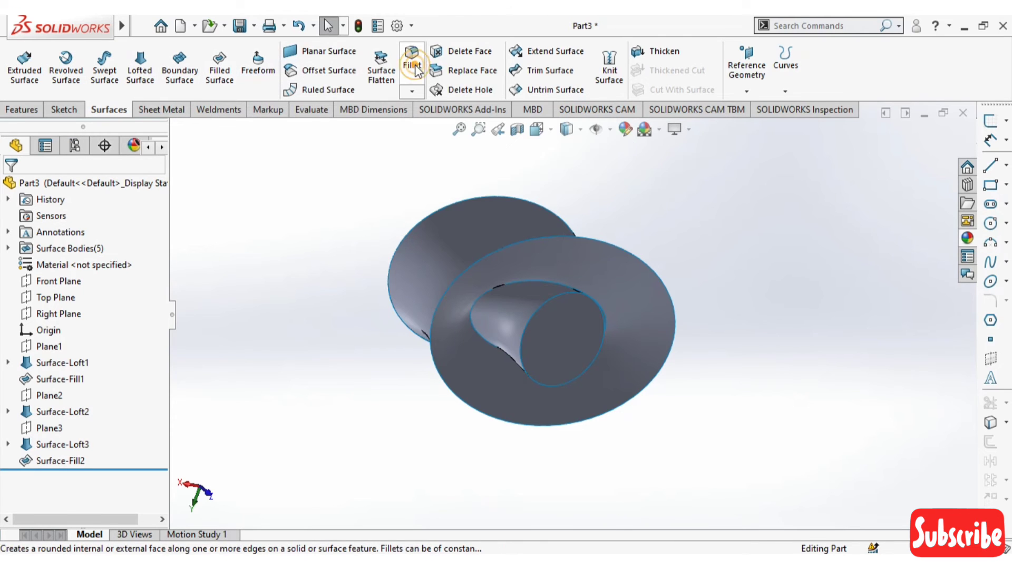
left_click(517, 242)
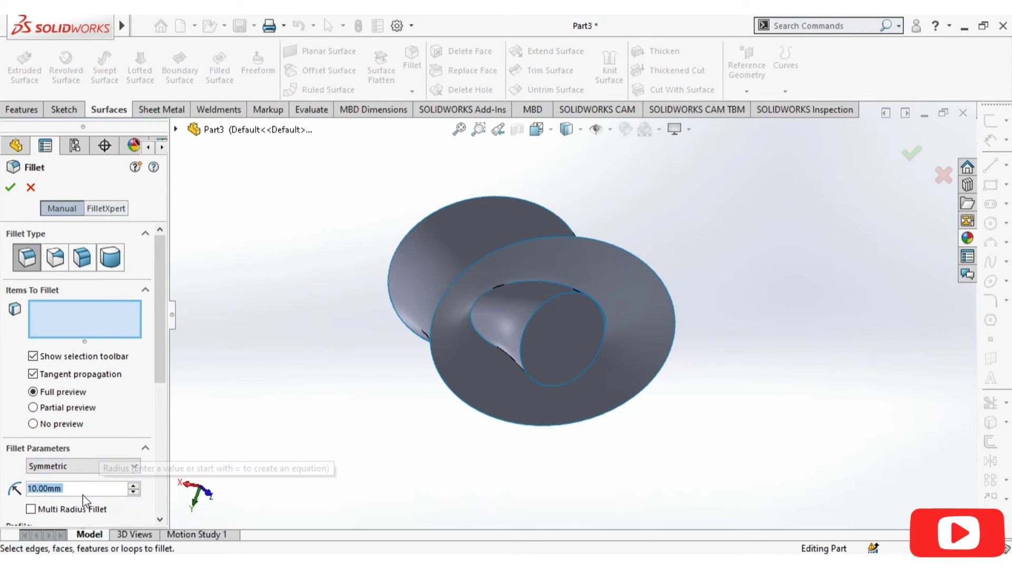
type("1")
key("Return")
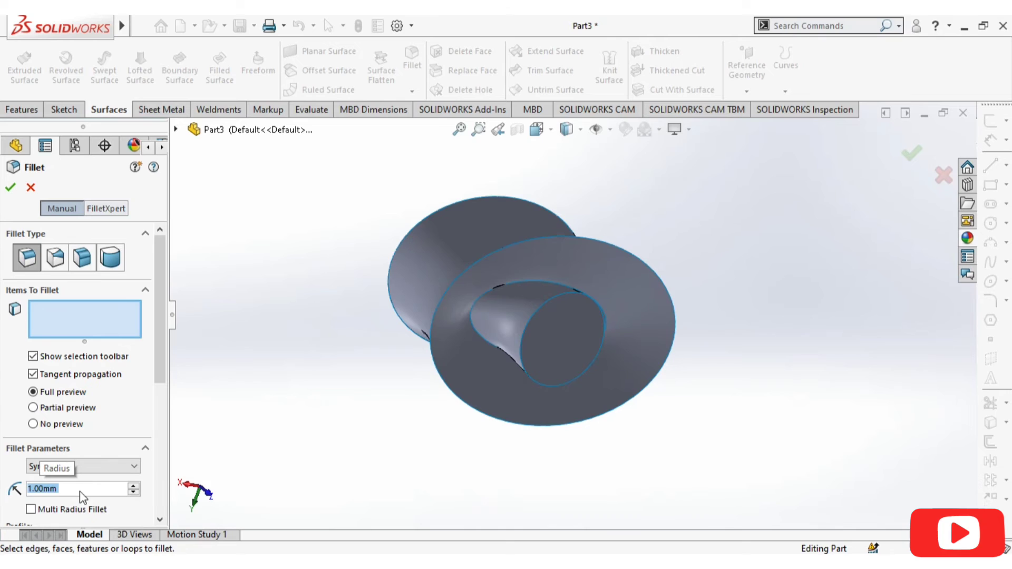
key("BackSpace")
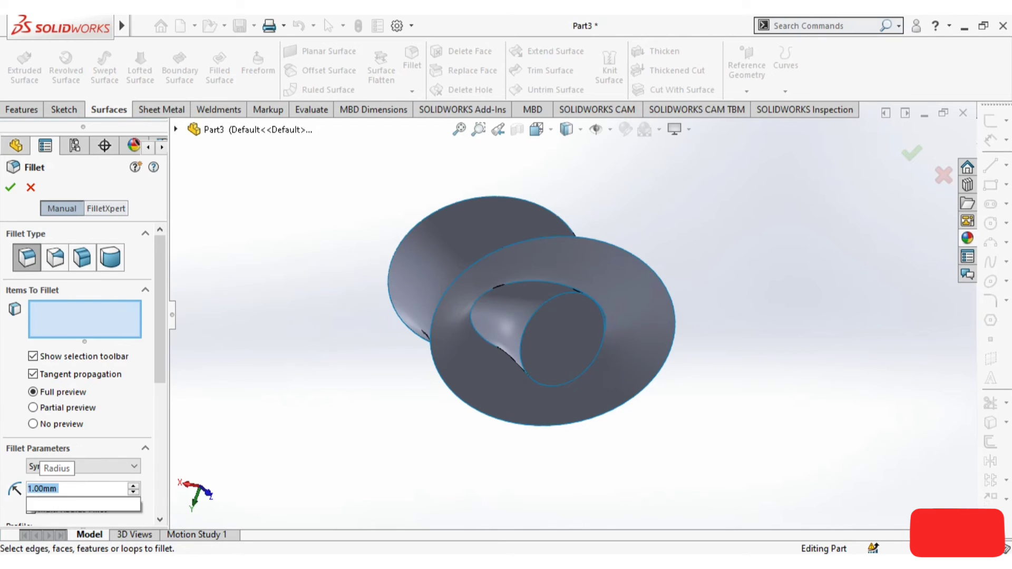
type("0.")
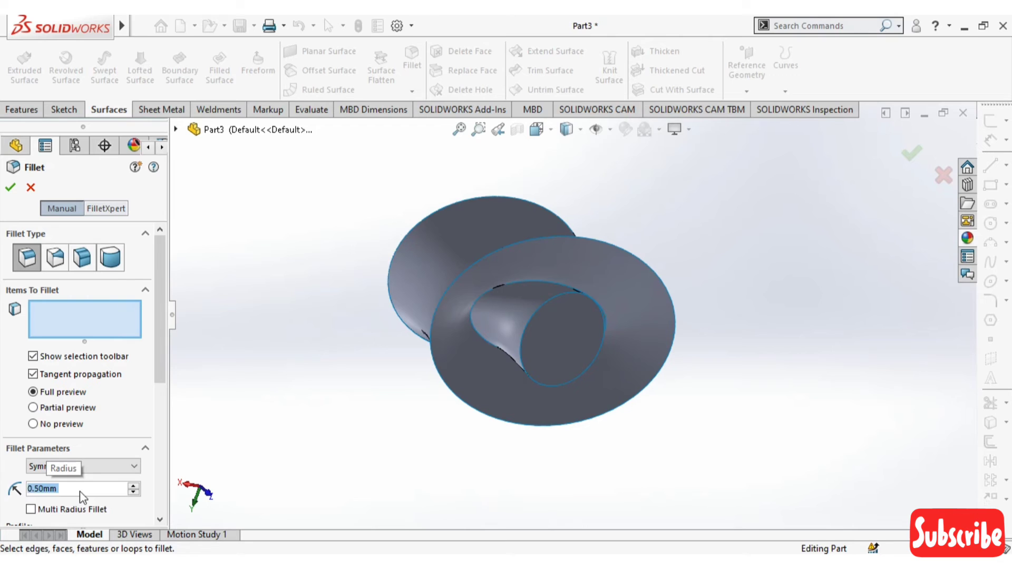
left_click(30, 188)
middle_click_drag(309, 355, 324, 236)
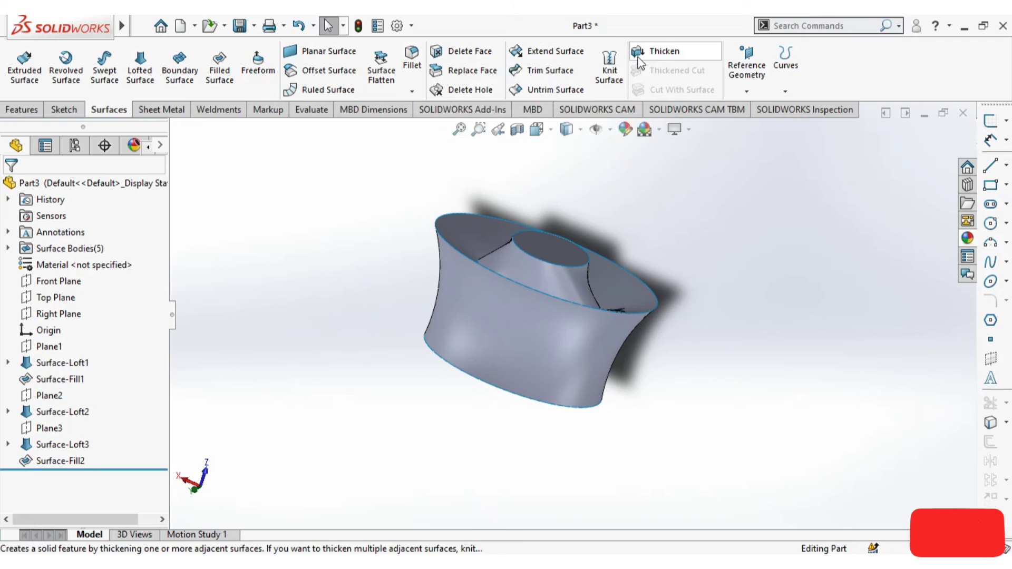
left_click(659, 52)
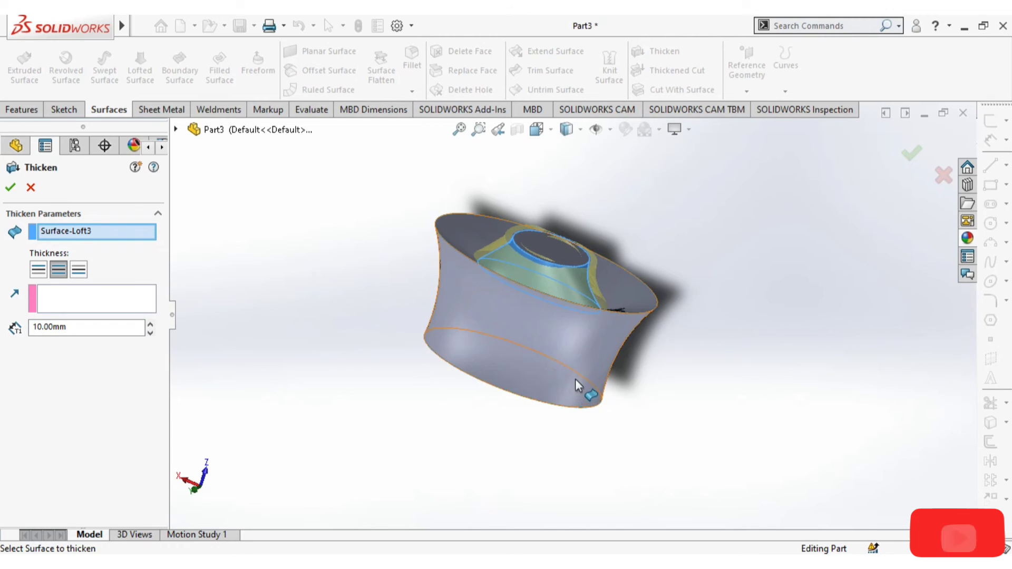
right_click(72, 239)
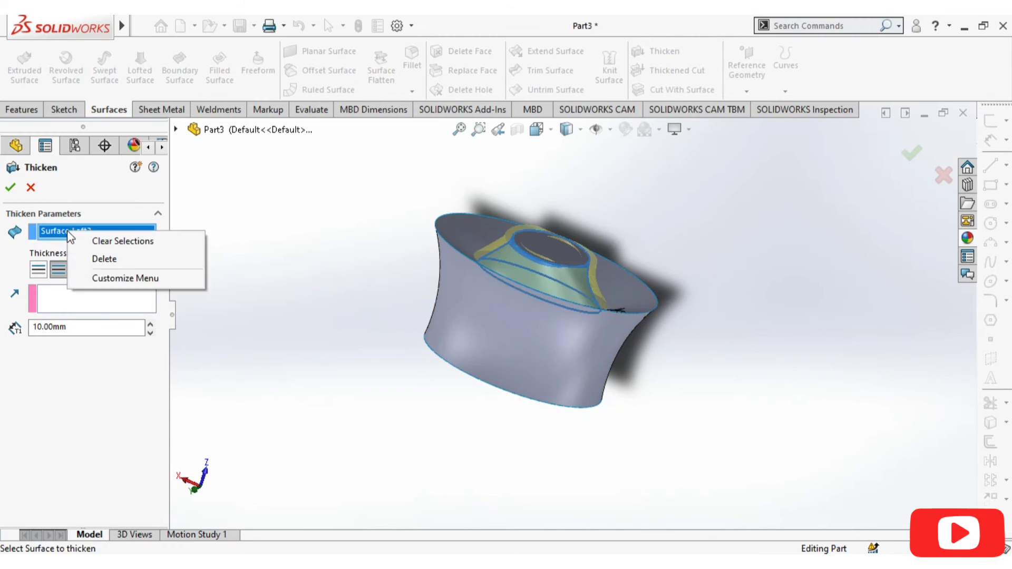
left_click(103, 260)
left_click(30, 188)
left_click(350, 256)
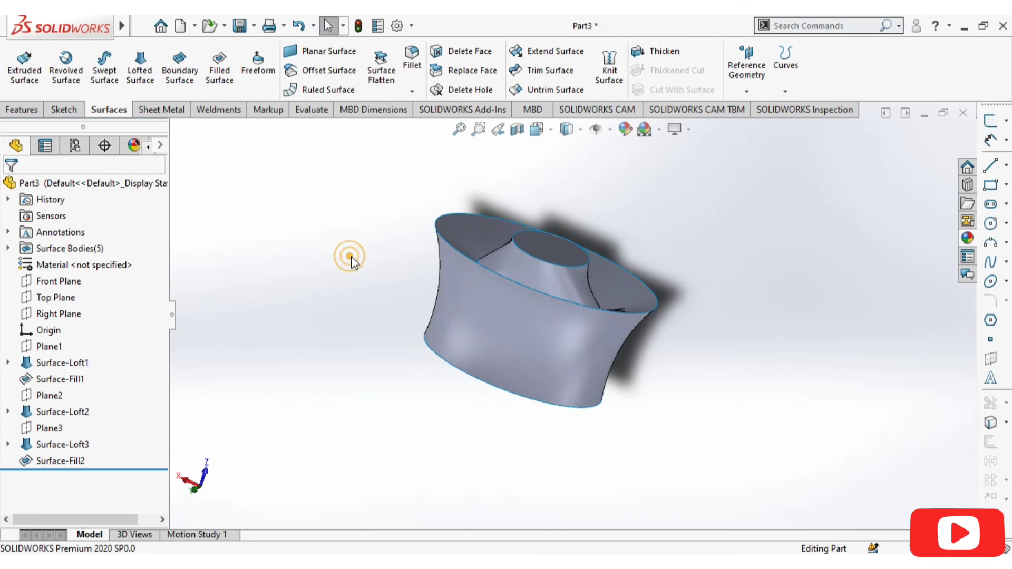
Step: Knit the outer, inner and central lofted surfaces together with the base and upper filled surfaces into one surface
left_click(610, 66)
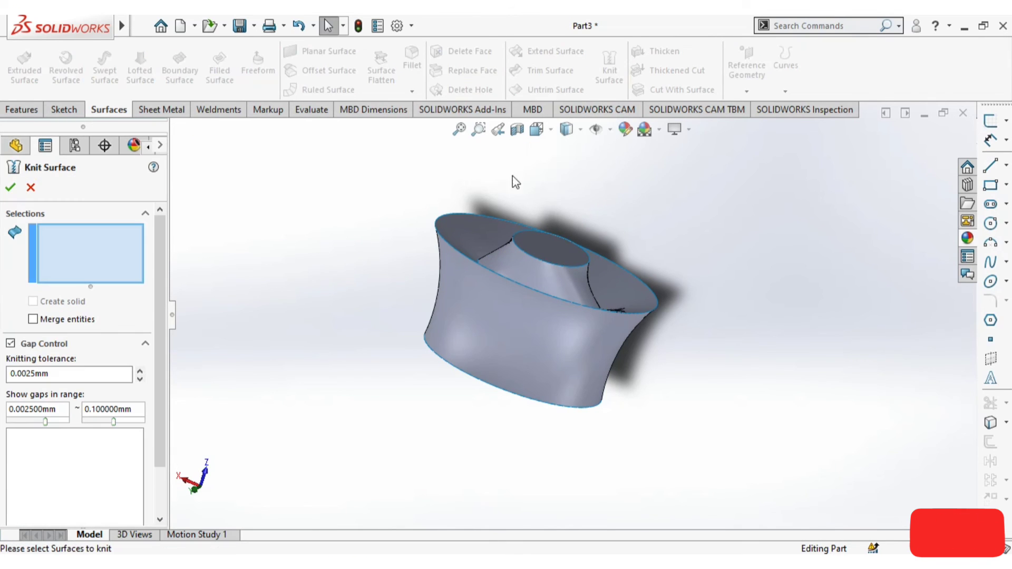
left_click(471, 236)
left_click(540, 241)
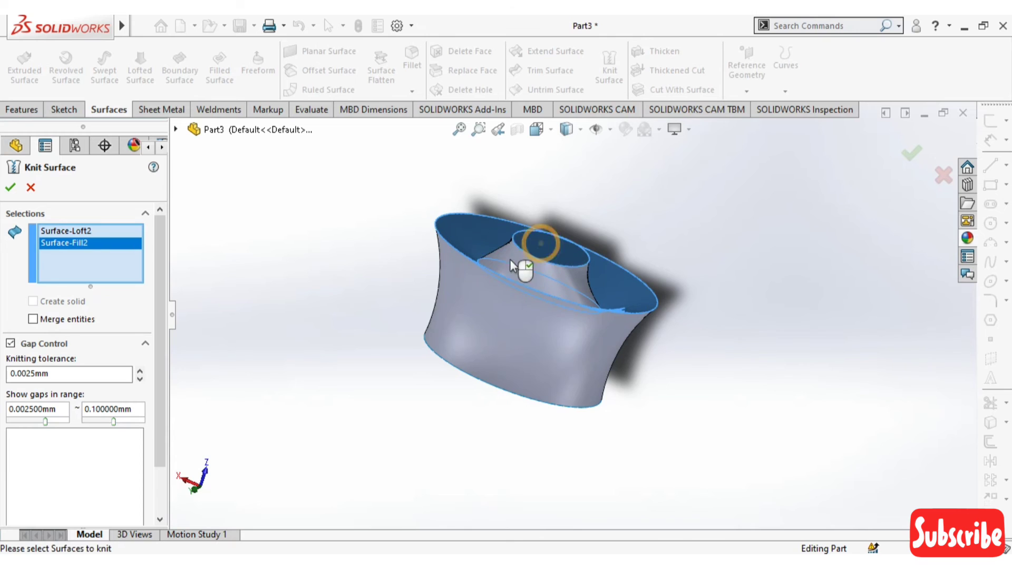
left_click(525, 260)
left_click(494, 310)
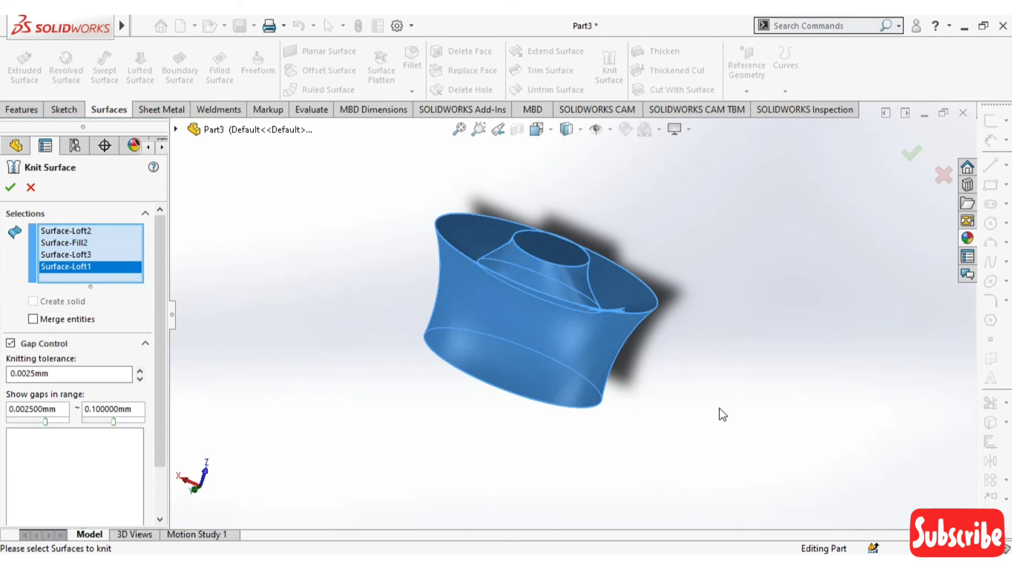
middle_click_drag(723, 413, 730, 266)
left_click(533, 362)
middle_click_drag(793, 255, 655, 350)
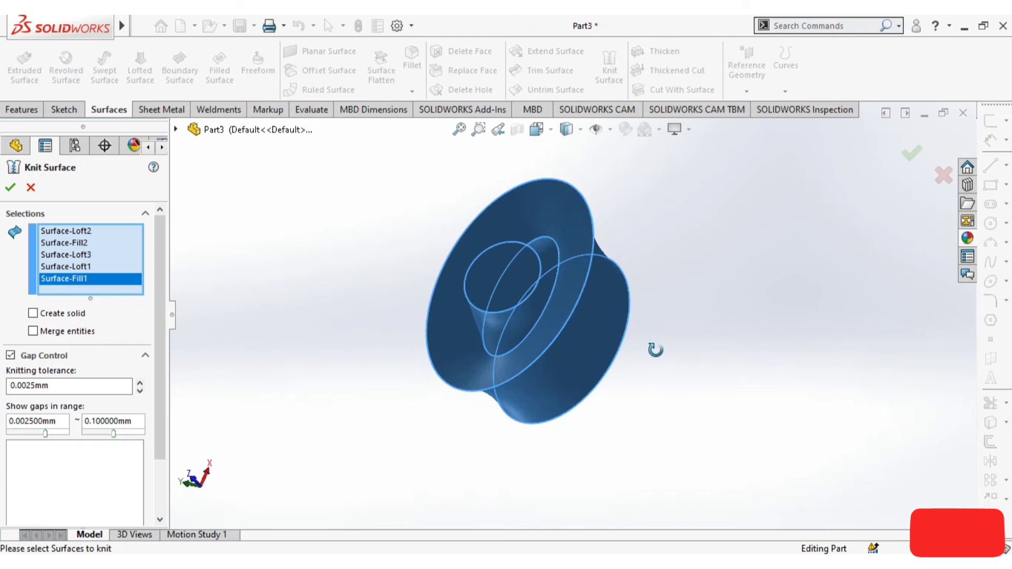
left_click(11, 190)
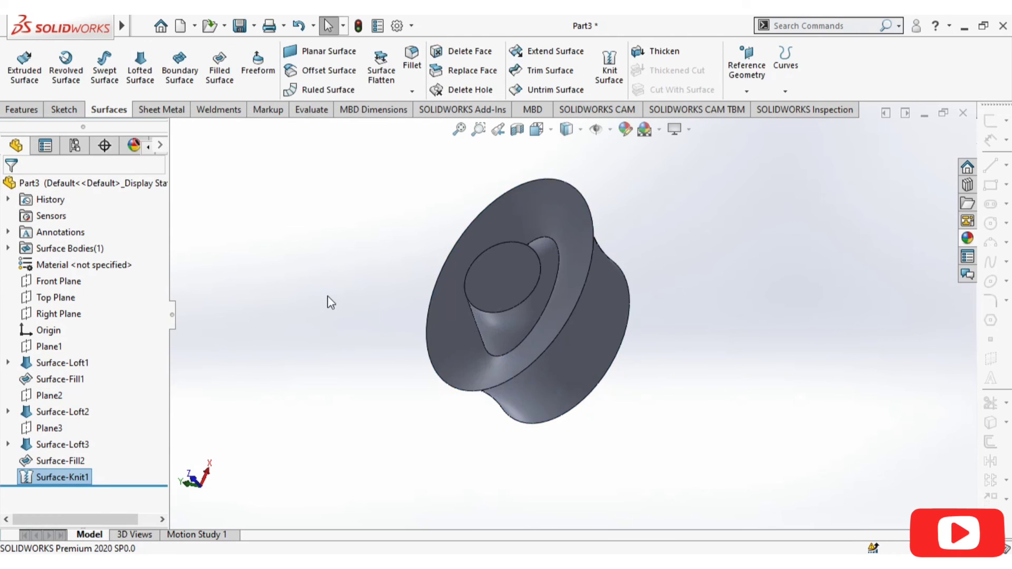
Step: Thicken the knitted surface on both sides with a thickness of 3 mm
middle_click_drag(363, 242, 427, 327)
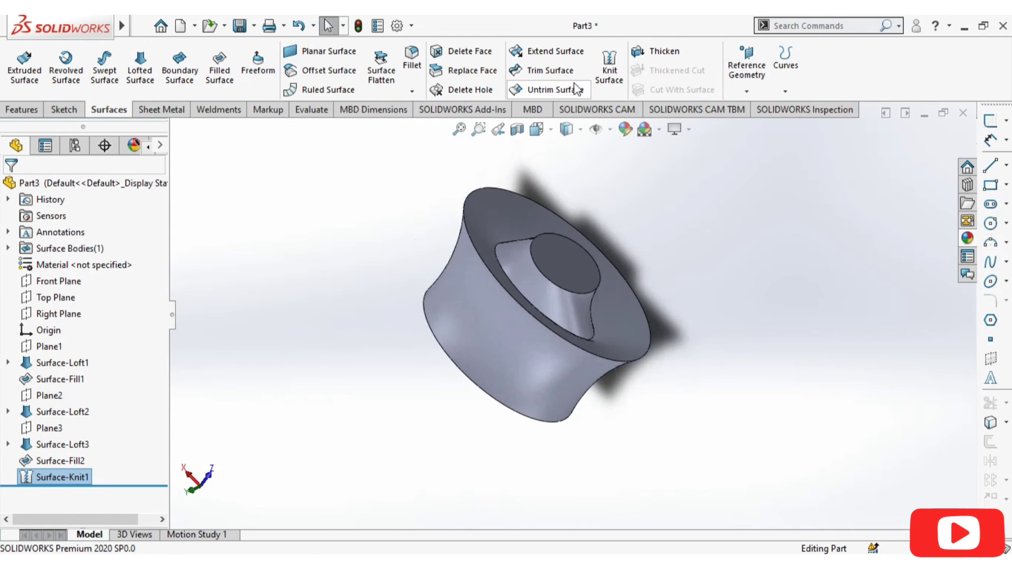
left_click(660, 51)
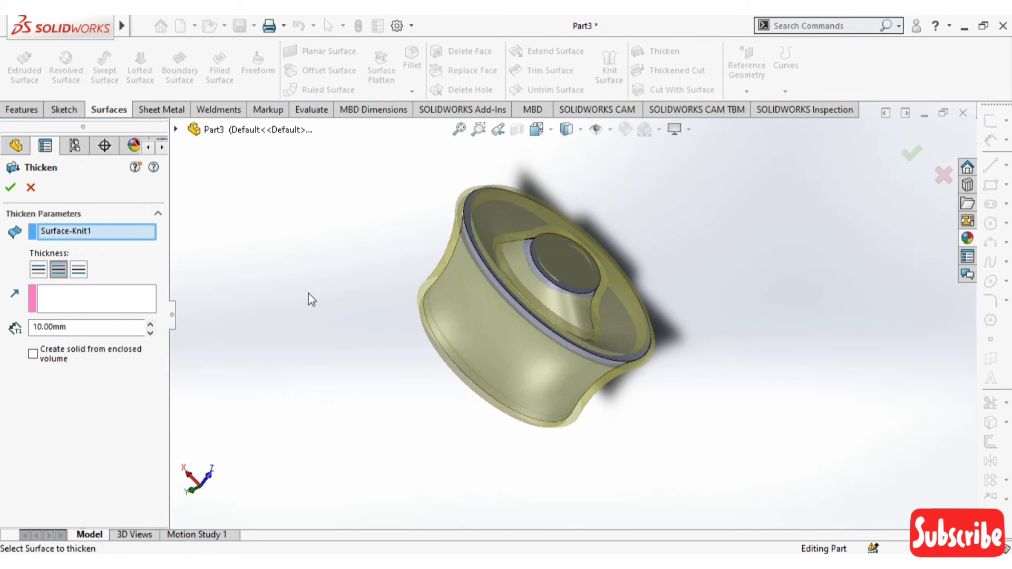
left_click(73, 325)
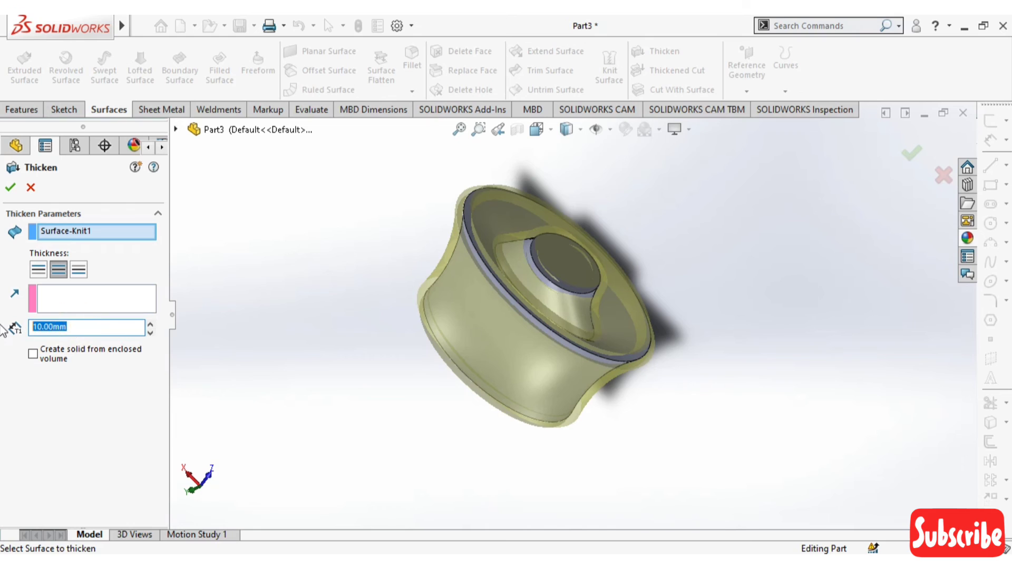
key("Return")
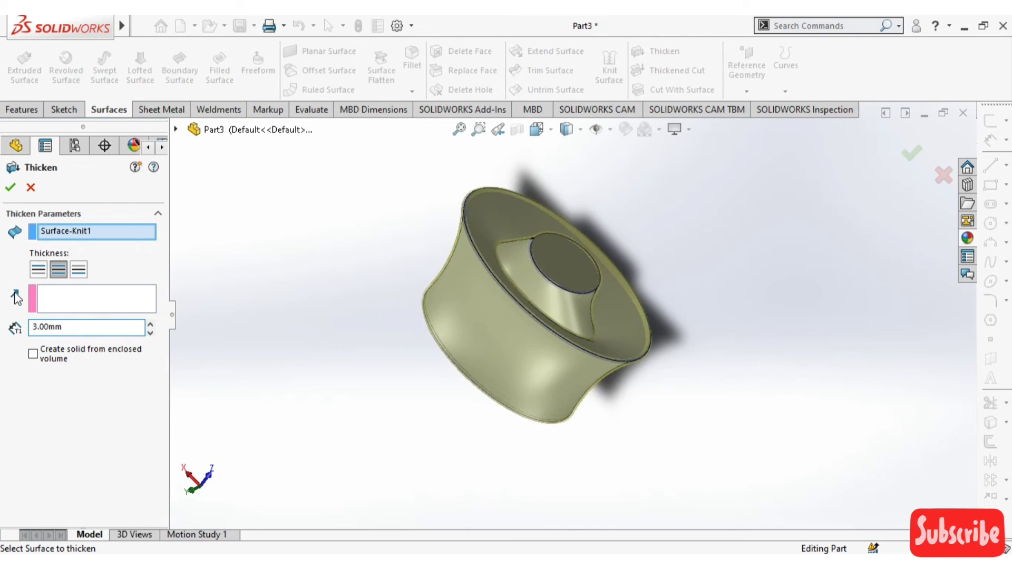